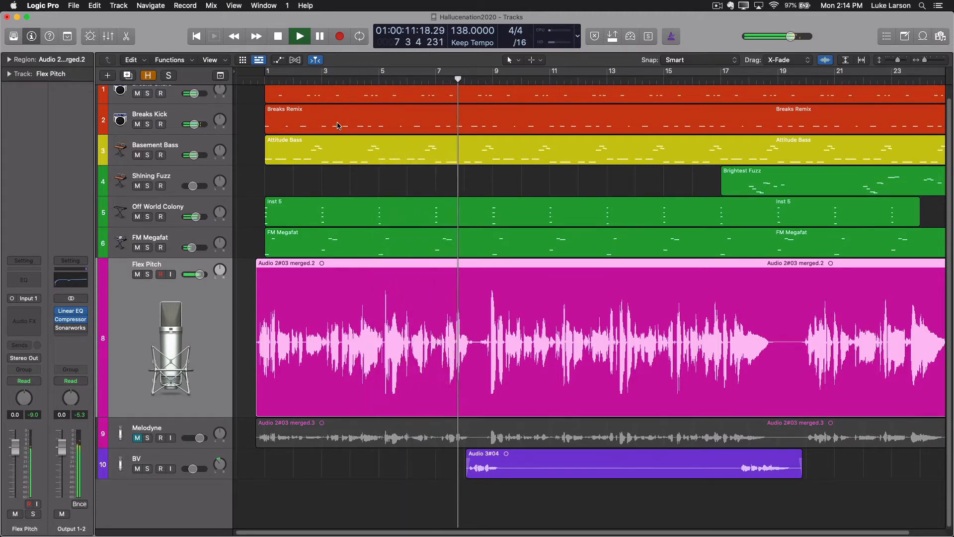
Stop playback and enable Flex Pitch mode on the pink vocal audio track
{"action": "key", "text": "space"}
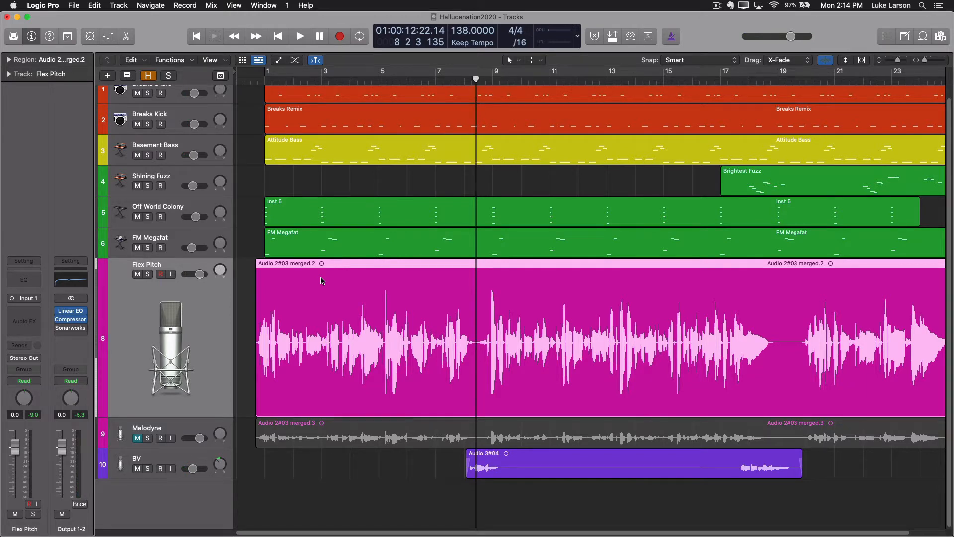
{"action": "left_click", "coordinate": [297, 60]}
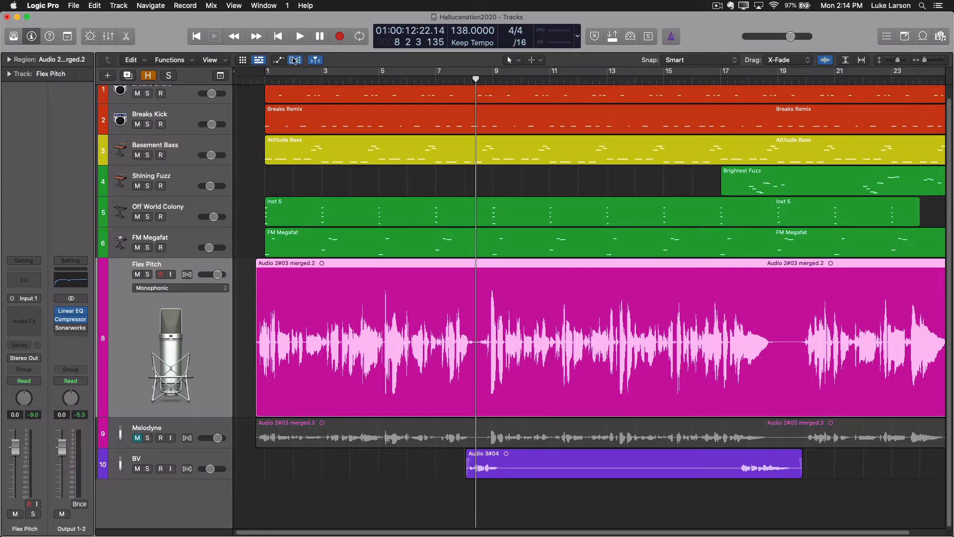
{"action": "left_click", "coordinate": [211, 288]}
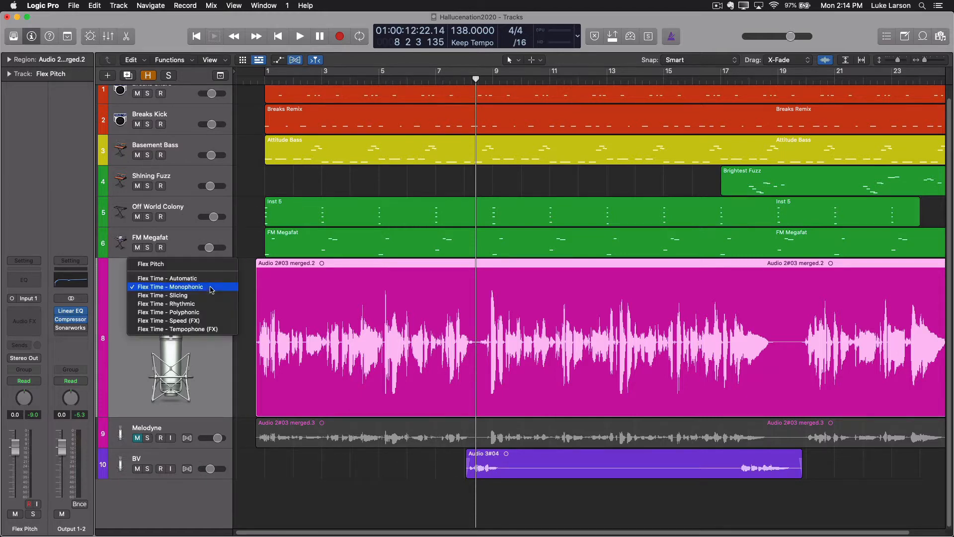
{"action": "left_click", "coordinate": [154, 267]}
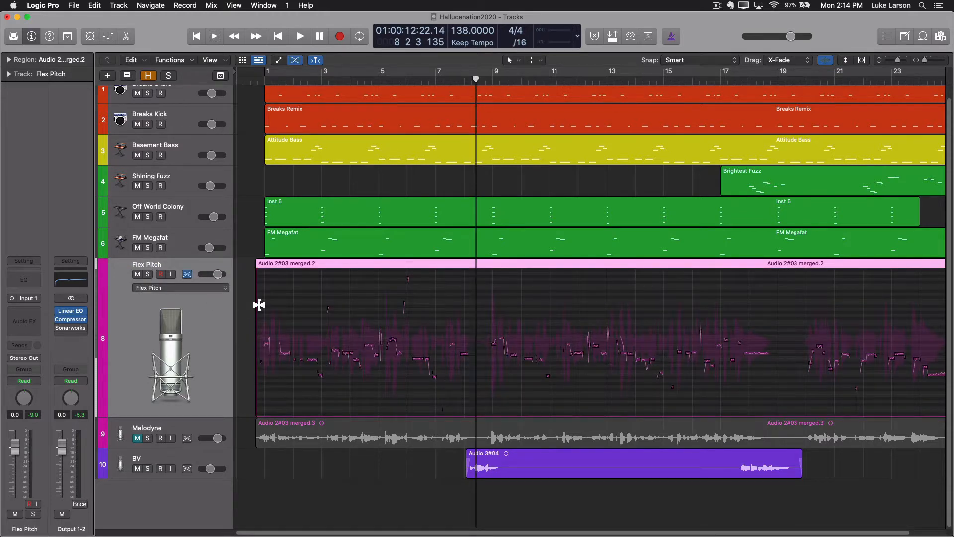
Open the vocal region in an enlarged audio track editor and show its Flex Pitch notes
{"action": "double_click", "coordinate": [386, 267]}
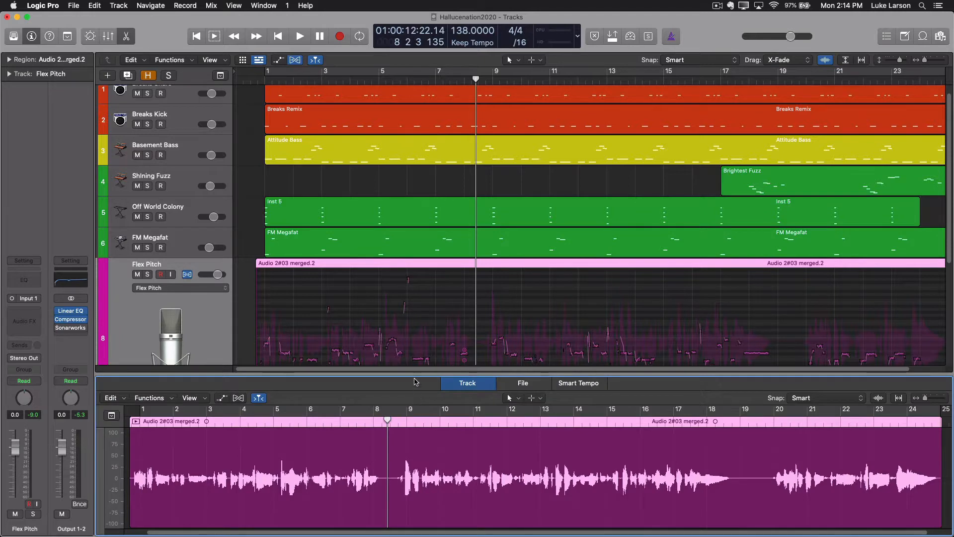
{"action": "left_click_drag", "start_coordinate": [416, 372], "coordinate": [416, 94]}
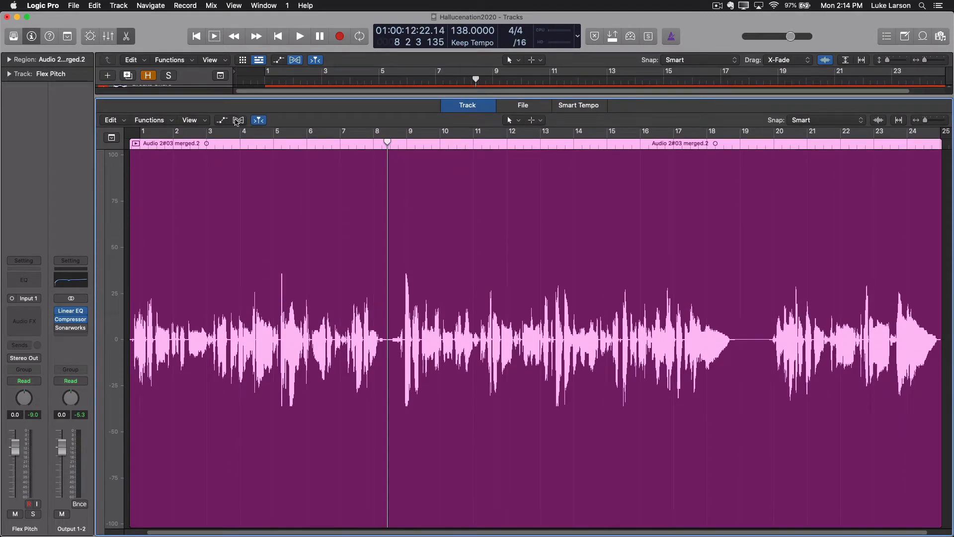
{"action": "left_click", "coordinate": [240, 121]}
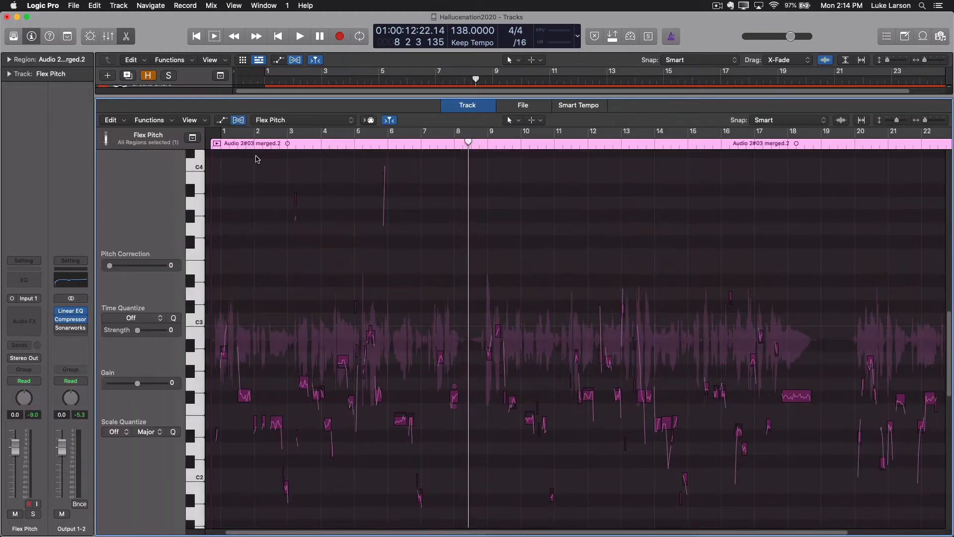
{"action": "scroll", "coordinate": [347, 287], "scroll_direction": "up", "scroll_amount": 10}
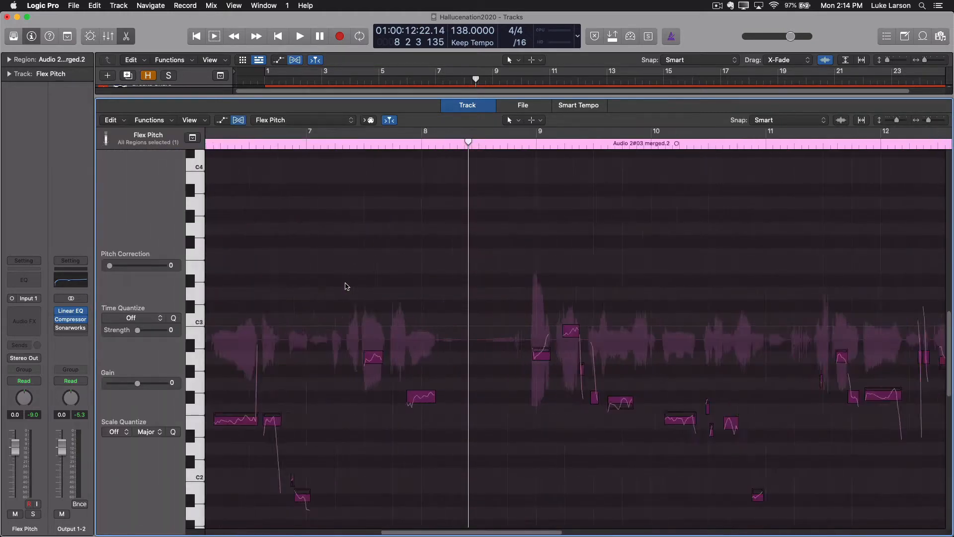
Adjust the bar 1 note's pitch drift, fine pitch, vibrato and gain (+0.2 dB), and snap it to its exact pitch
{"action": "scroll", "coordinate": [347, 287], "scroll_direction": "down", "scroll_amount": 2}
{"action": "scroll", "coordinate": [347, 286], "scroll_direction": "left", "scroll_amount": 2}
{"action": "scroll", "coordinate": [347, 287], "scroll_direction": "left", "scroll_amount": 15}
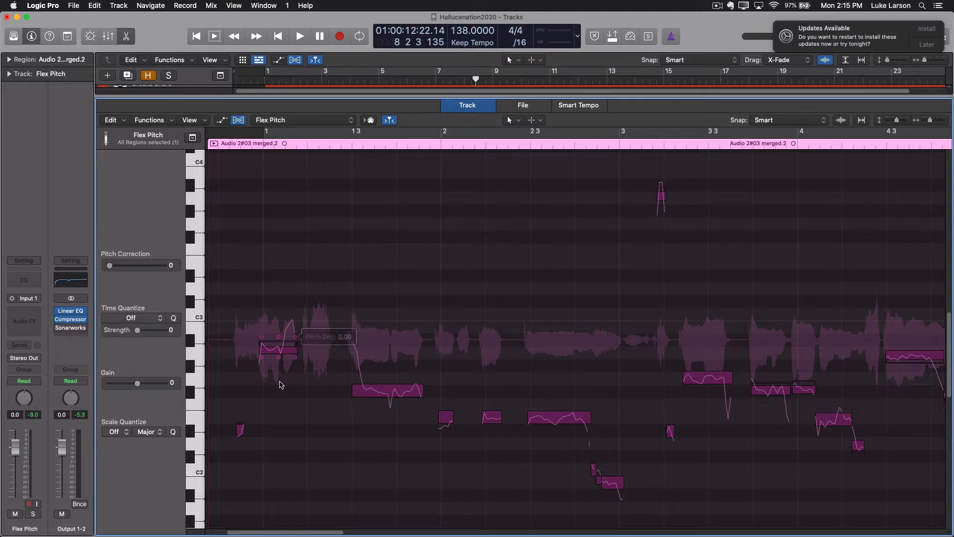
{"action": "left_click_drag", "start_coordinate": [262, 336], "coordinate": [262, 338]}
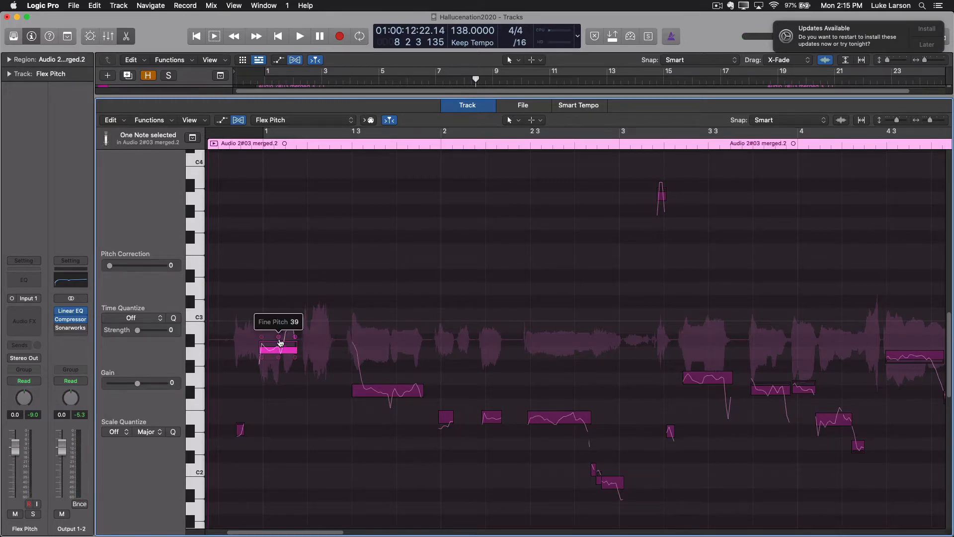
{"action": "left_click_drag", "start_coordinate": [279, 337], "coordinate": [284, 347]}
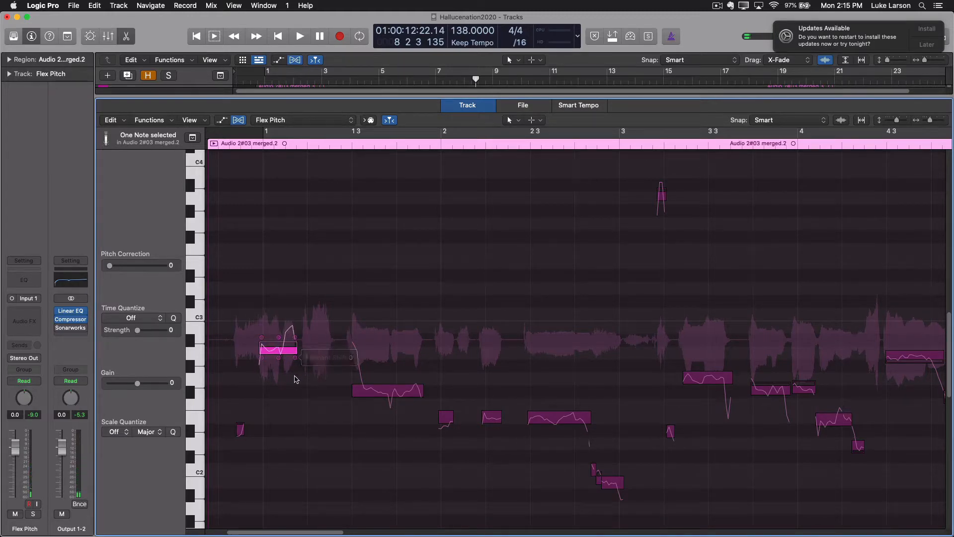
{"action": "mouse_move", "coordinate": [281, 360]}
{"action": "left_mouse_down"}
{"action": "mouse_move", "coordinate": [281, 387]}
{"action": "mouse_move", "coordinate": [281, 359]}
{"action": "left_mouse_up"}
{"action": "mouse_move", "coordinate": [262, 359]}
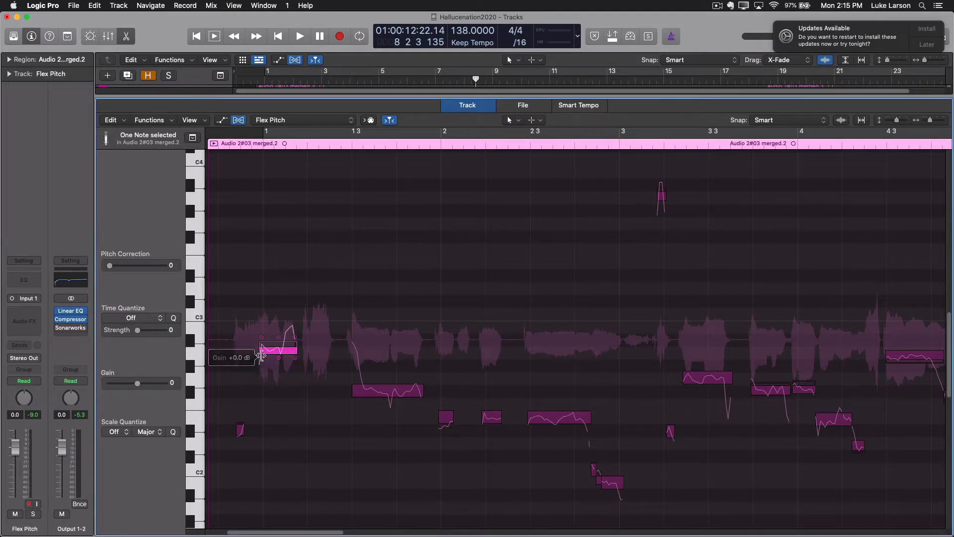
{"action": "left_click_drag", "start_coordinate": [262, 358], "coordinate": [262, 354]}
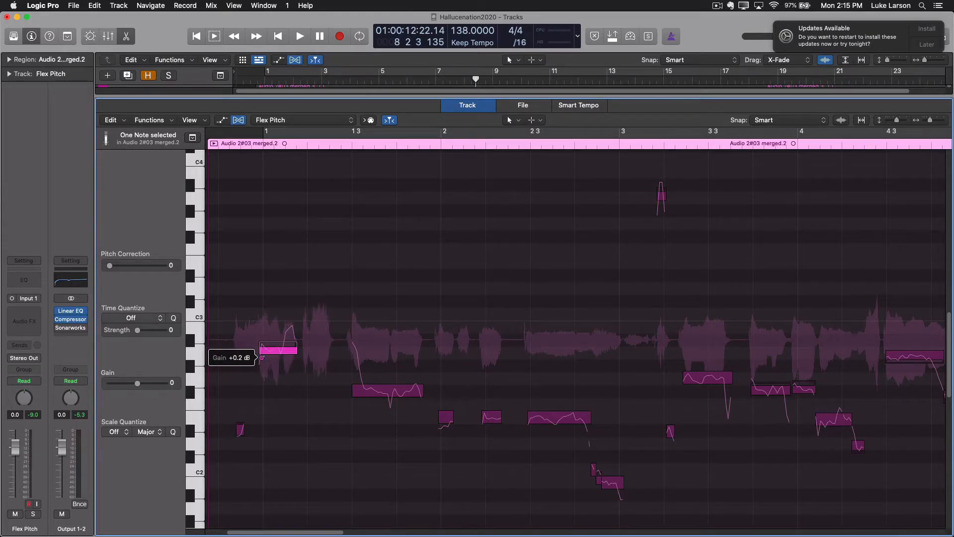
{"action": "double_click", "coordinate": [280, 349]}
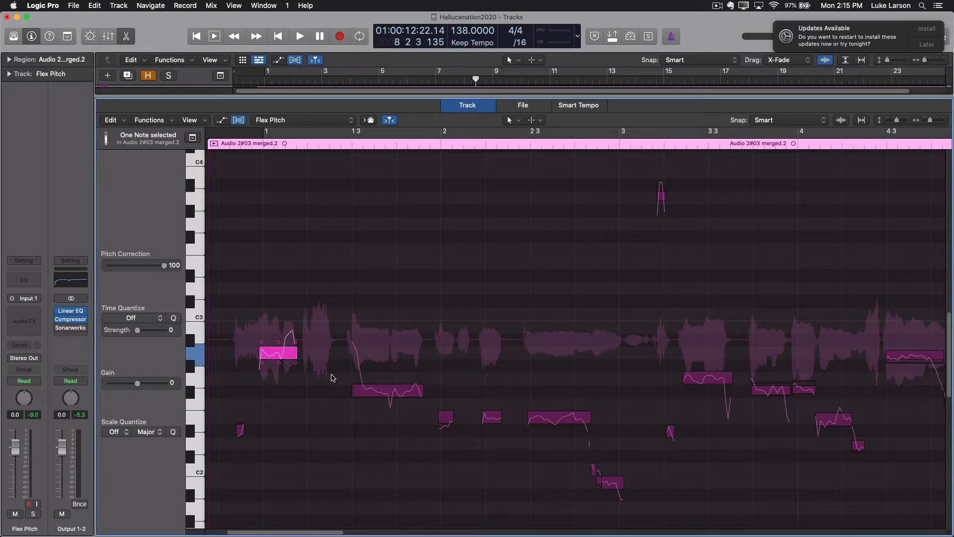
Assign the Scissors as the editor's alternate tool and try splitting the bar 1 note, undoing the split
{"action": "left_click", "coordinate": [537, 122]}
{"action": "left_click", "coordinate": [559, 186]}
{"action": "left_click", "coordinate": [284, 355]}
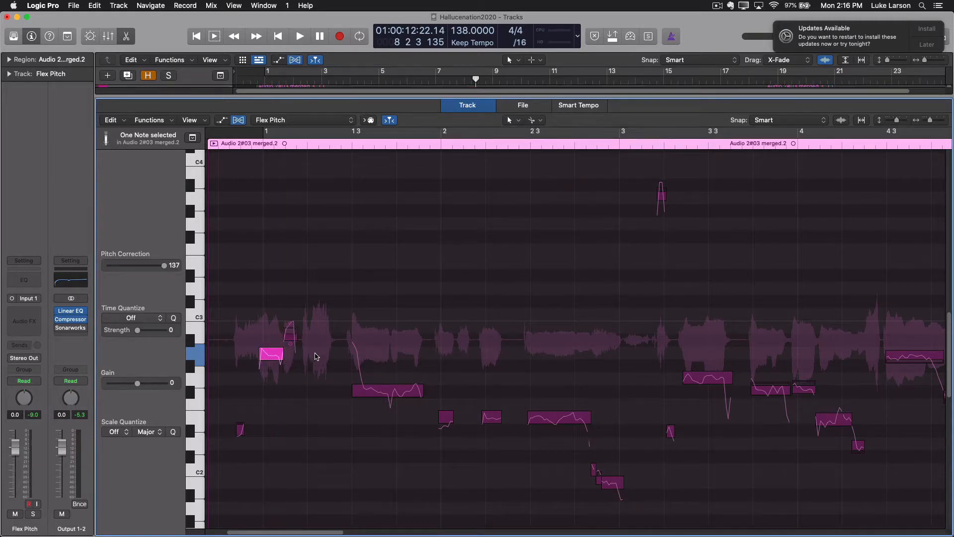
{"action": "key", "text": "super+z"}
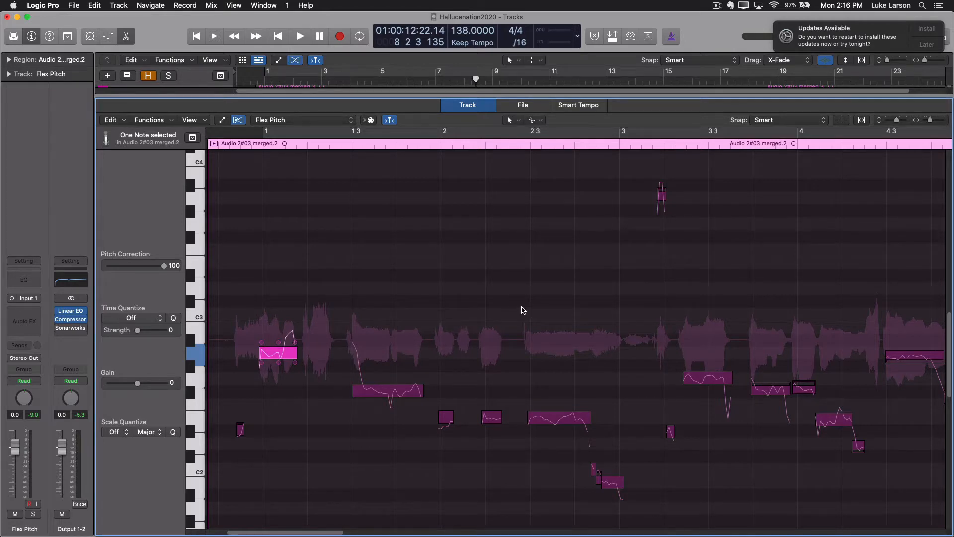
Postpone the system update notification with Remind Me Tomorrow
{"action": "left_click", "coordinate": [935, 41]}
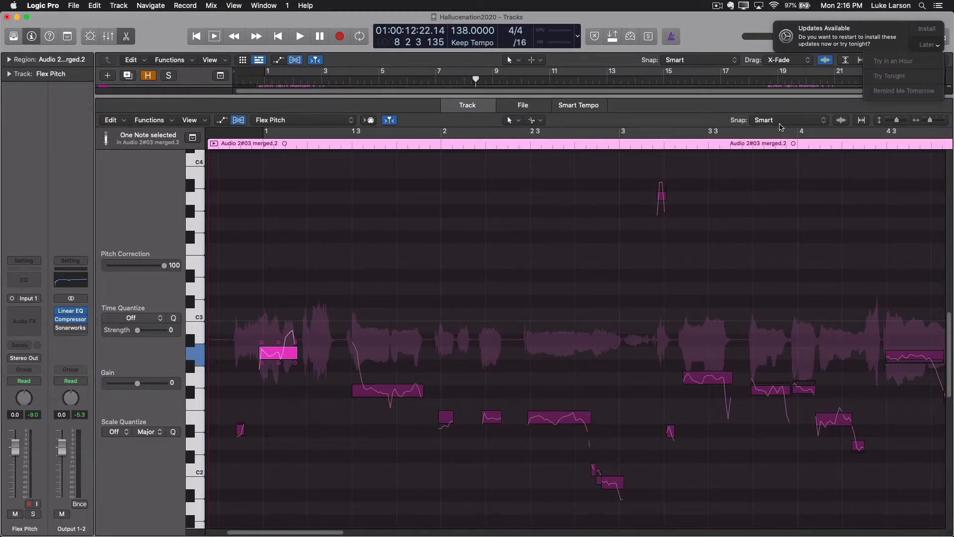
{"action": "left_click", "coordinate": [881, 91]}
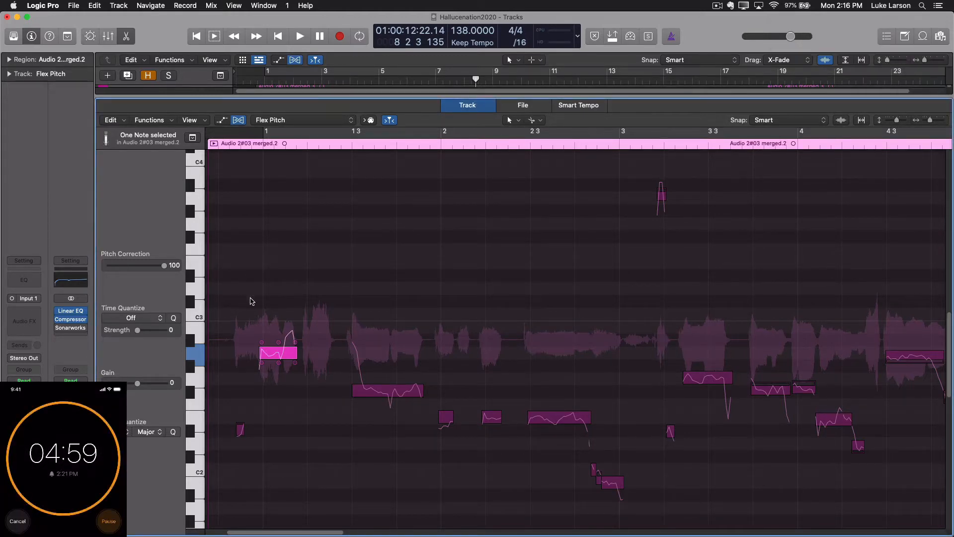
Audition the opening phrase and snap the notes at bar 1 beat 3 and bar 2 beat 3 to exact pitch
{"action": "left_click", "coordinate": [242, 141]}
{"action": "key", "text": "space"}
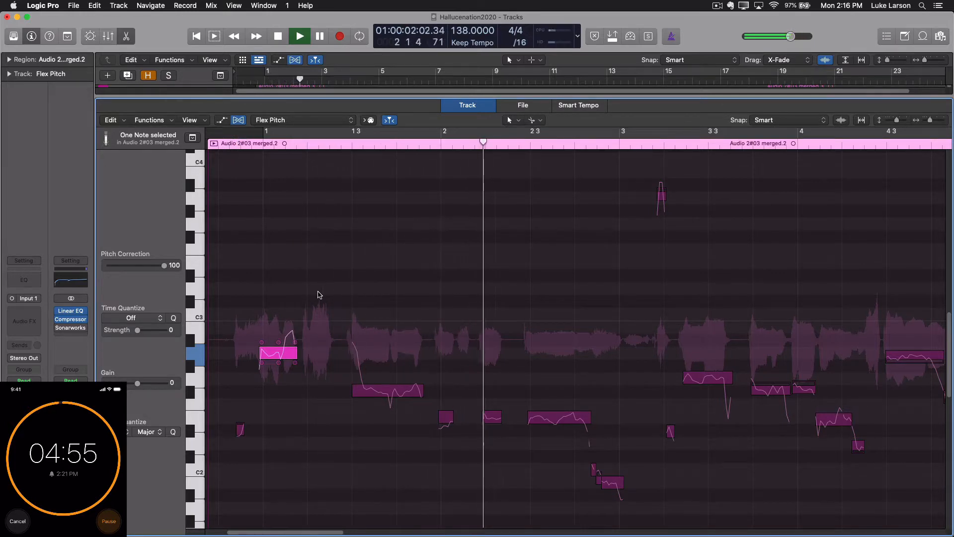
{"action": "key", "text": "space"}
{"action": "left_click", "coordinate": [378, 390]}
{"action": "left_click", "coordinate": [279, 354]}
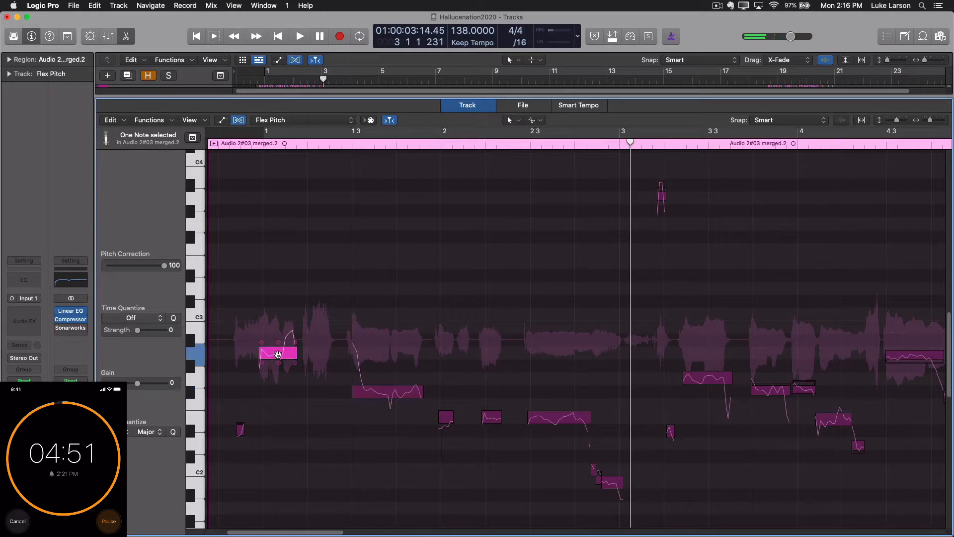
{"action": "left_click", "coordinate": [568, 417]}
Replay the opening phrase and snap the low note just before bar 3 to its exact pitch
{"action": "left_click", "coordinate": [242, 144]}
{"action": "key", "text": "space"}
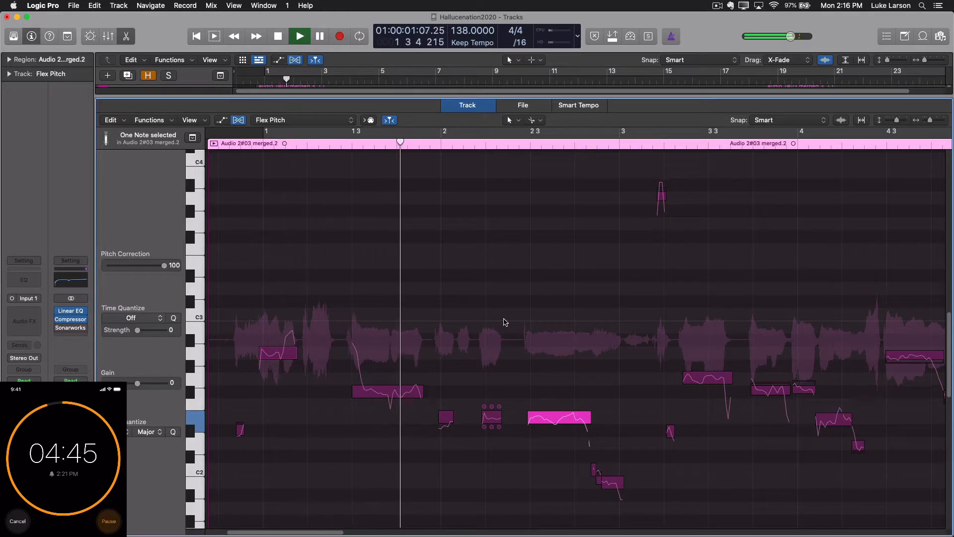
{"action": "key", "text": "space"}
{"action": "left_click", "coordinate": [610, 482]}
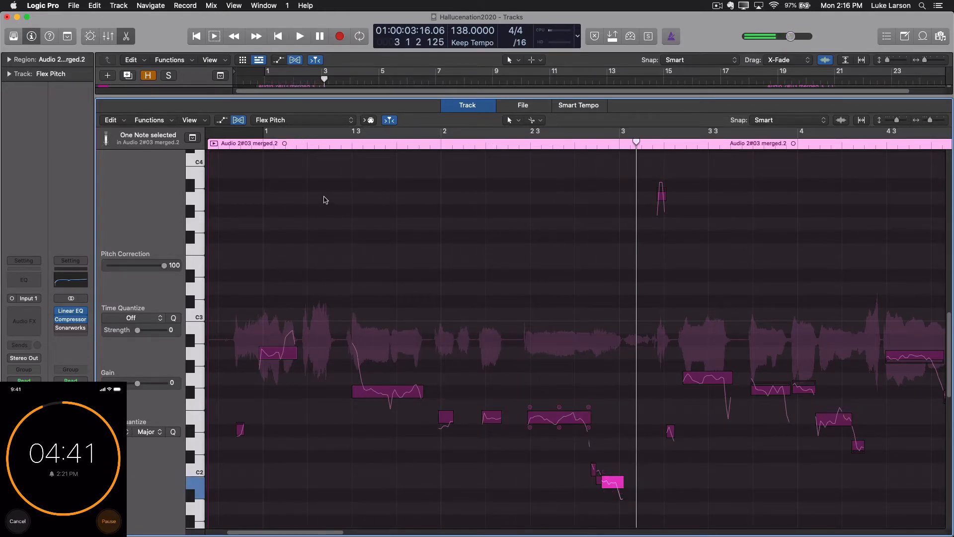
Listen again from the start and snap the short high note between bar 3 and beat 3 to exact pitch
{"action": "key", "text": "Return"}
{"action": "key", "text": "space"}
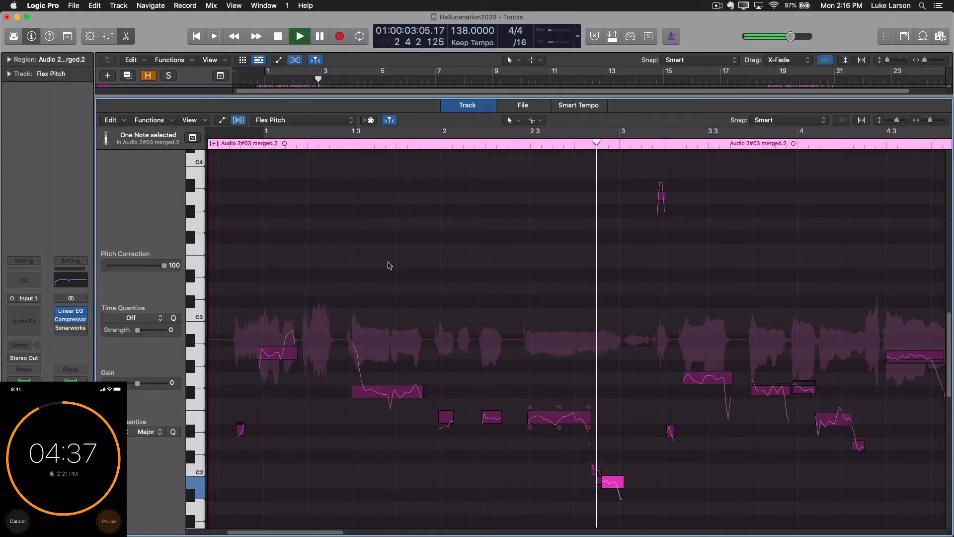
{"action": "key", "text": "space"}
{"action": "key", "text": "space"}
{"action": "key", "text": "space"}
{"action": "left_click", "coordinate": [661, 194]}
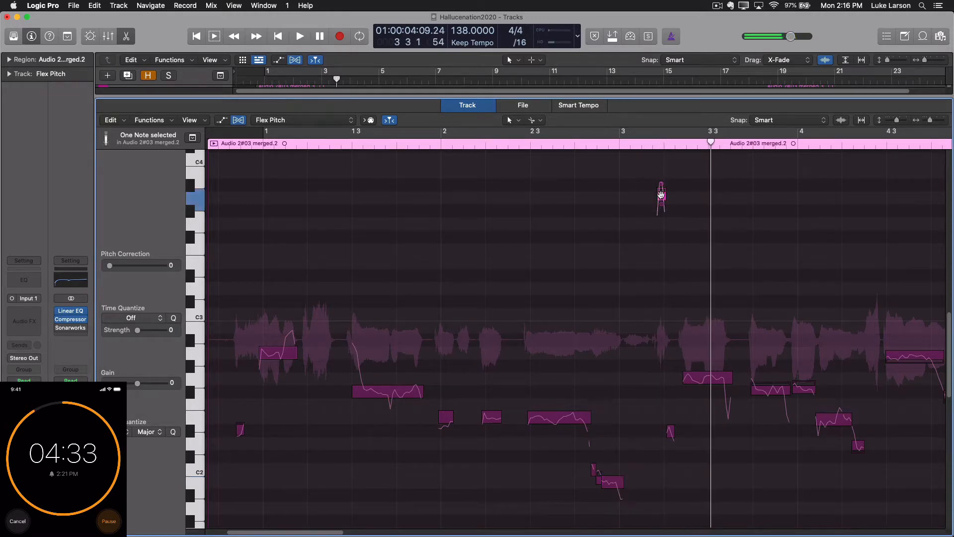
{"action": "double_click", "coordinate": [661, 195]}
Snap the three notes between bar 3 beat 3 and bar 4 to exact pitch and audition them from bar 3
{"action": "key", "text": "space"}
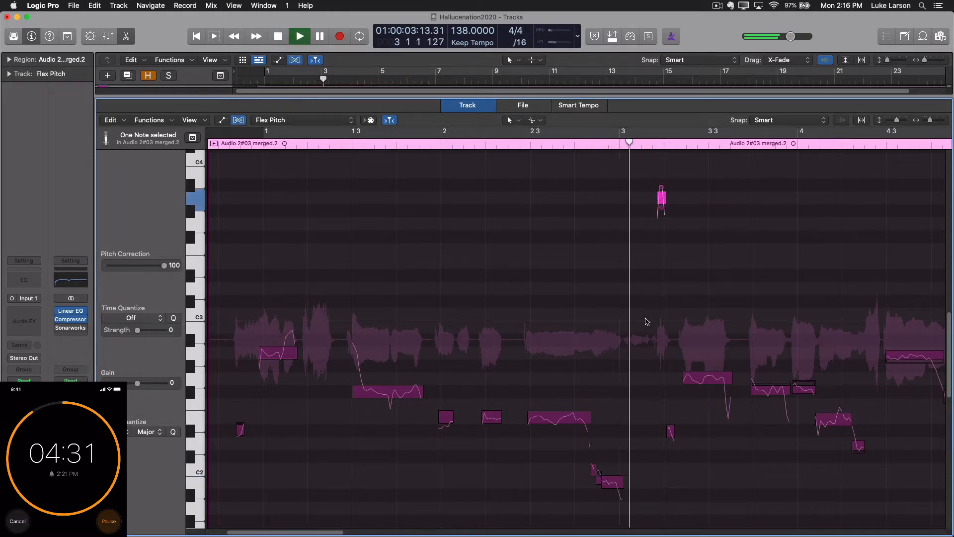
{"action": "key", "text": "space"}
{"action": "left_click", "coordinate": [710, 378]}
{"action": "left_click", "coordinate": [761, 389]}
{"action": "left_click", "coordinate": [804, 391]}
{"action": "left_click", "coordinate": [609, 136]}
{"action": "key", "text": "space"}
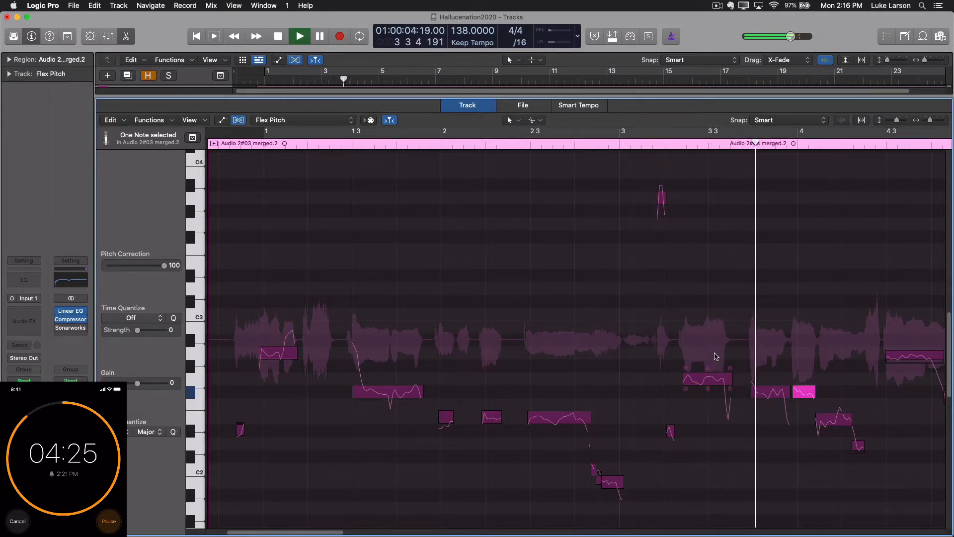
{"action": "key", "text": "space"}
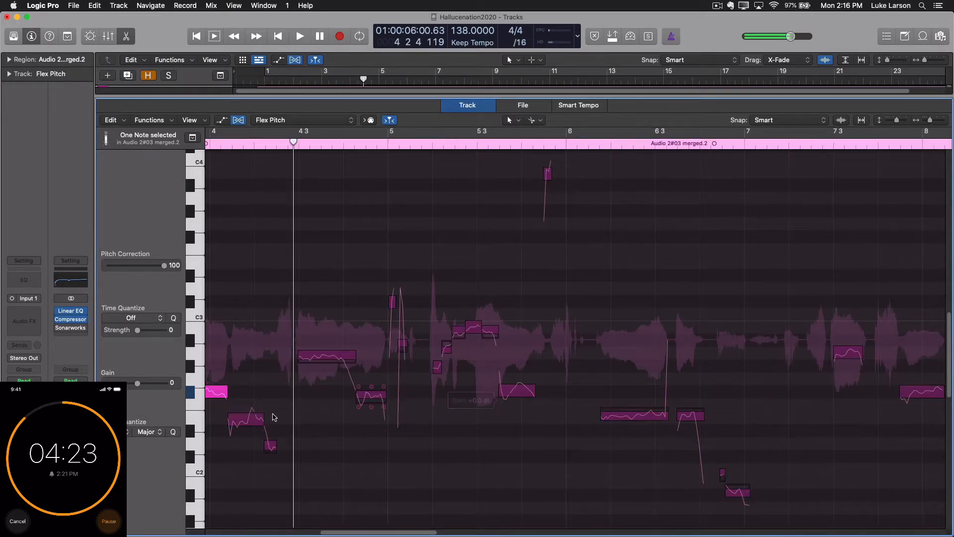
Snap the three longer notes between bar 4 and bar 5 to exact pitch while listening
{"action": "left_click", "coordinate": [242, 418]}
{"action": "key", "text": "space"}
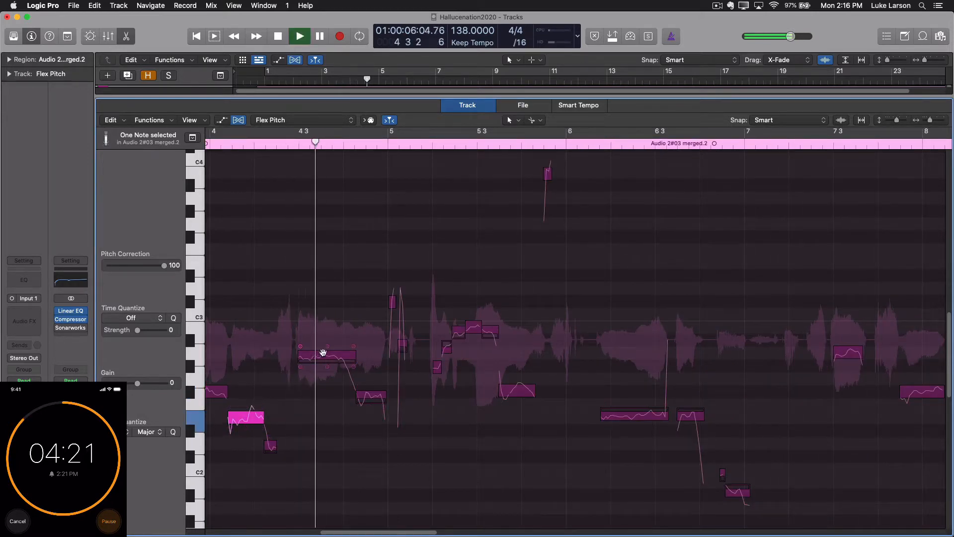
{"action": "left_click", "coordinate": [323, 351]}
{"action": "left_click", "coordinate": [372, 394]}
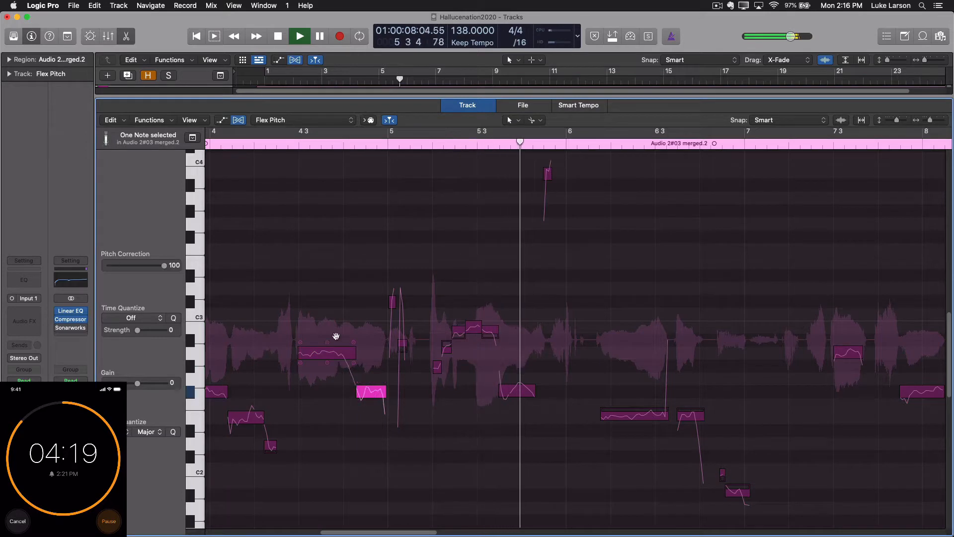
Replay from bar 4, correct the short low note before beat 3 to exact pitch, and listen on
{"action": "left_click", "coordinate": [251, 144]}
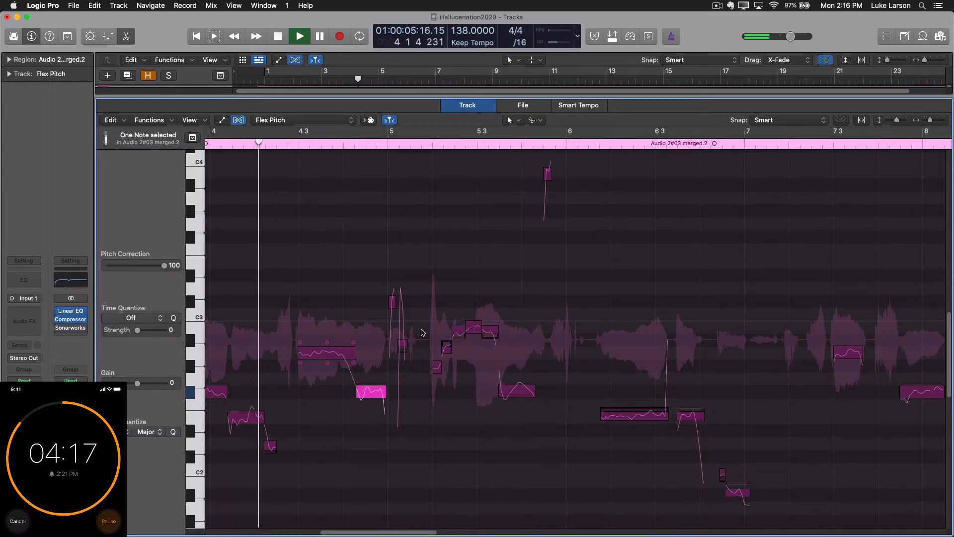
{"action": "key", "text": "space"}
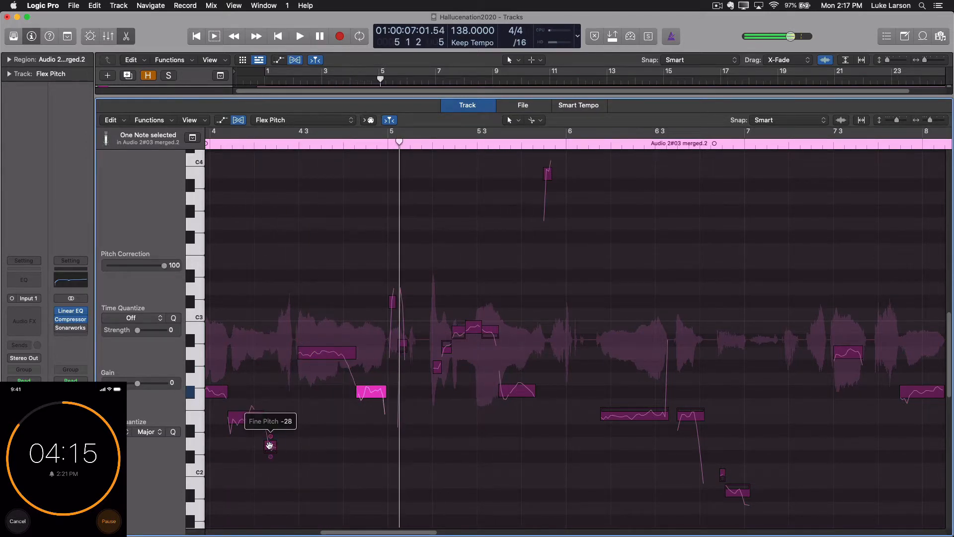
{"action": "left_click_drag", "start_coordinate": [269, 445], "coordinate": [269, 431]}
{"action": "key", "text": "space"}
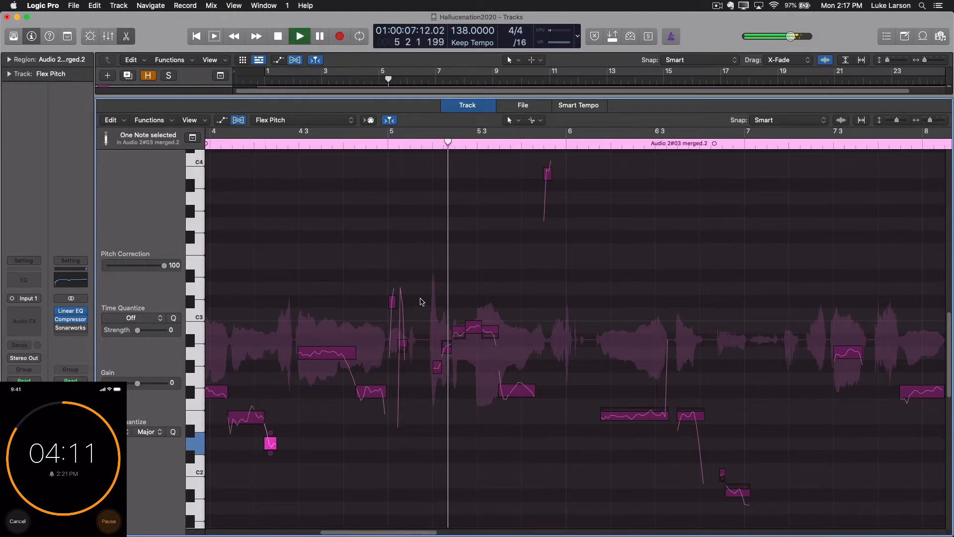
{"action": "key", "text": "space"}
Snap the three adjoining notes around bar 5 beat 3 to exact pitch and listen to the phrase
{"action": "left_click", "coordinate": [461, 332]}
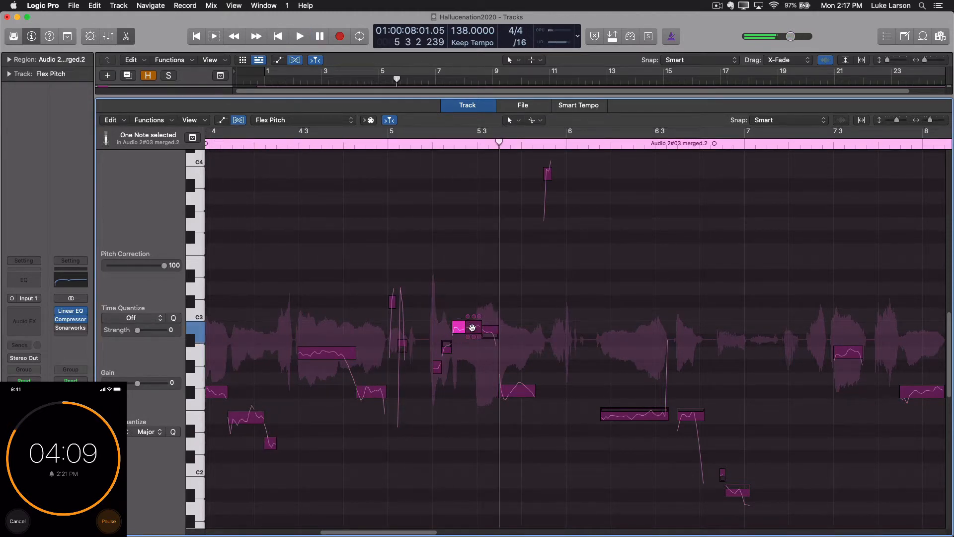
{"action": "left_click", "coordinate": [490, 331]}
{"action": "key", "text": "space"}
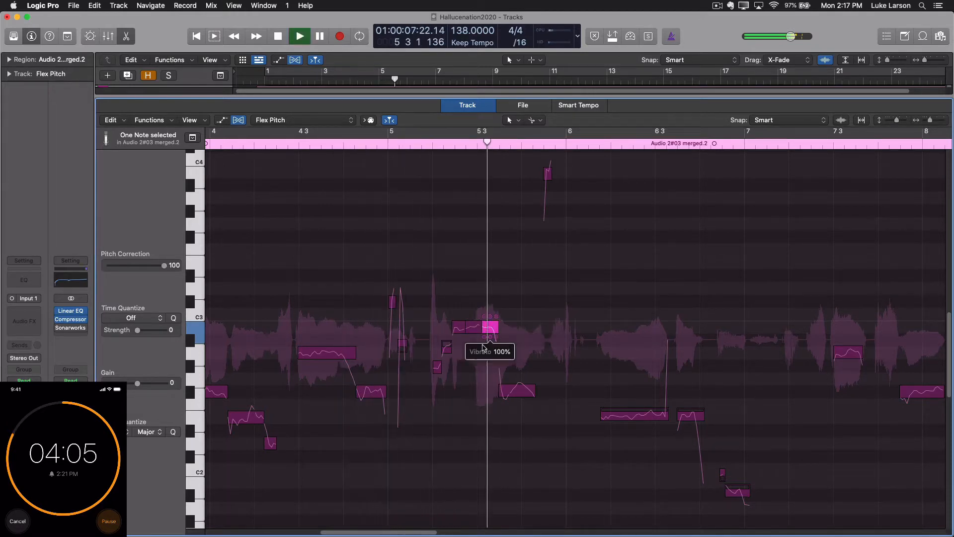
{"action": "key", "text": "space"}
Snap the two short rising notes just before bar 5 beat 3 to exact pitch and replay from just before bar 5
{"action": "left_click", "coordinate": [447, 351]}
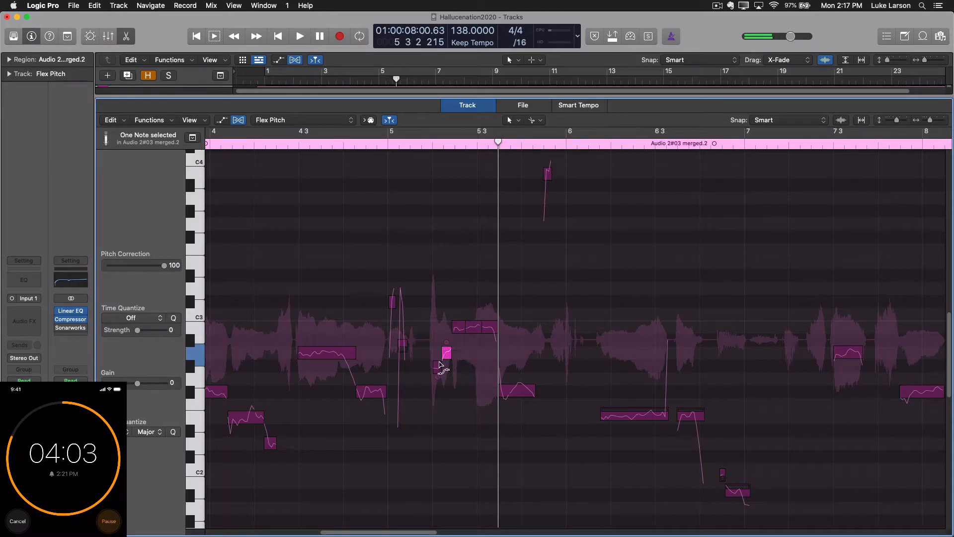
{"action": "left_click", "coordinate": [438, 366]}
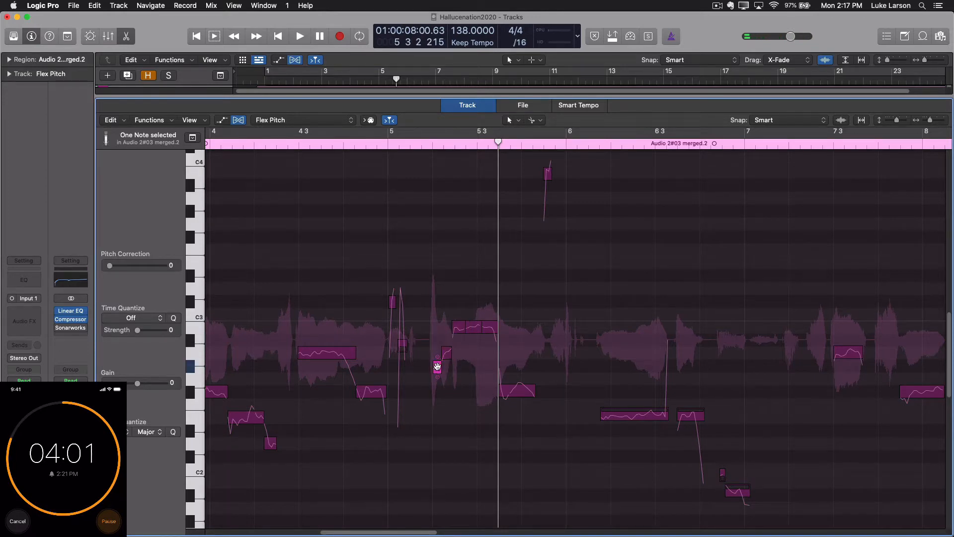
{"action": "left_click", "coordinate": [375, 146]}
{"action": "key", "text": "space"}
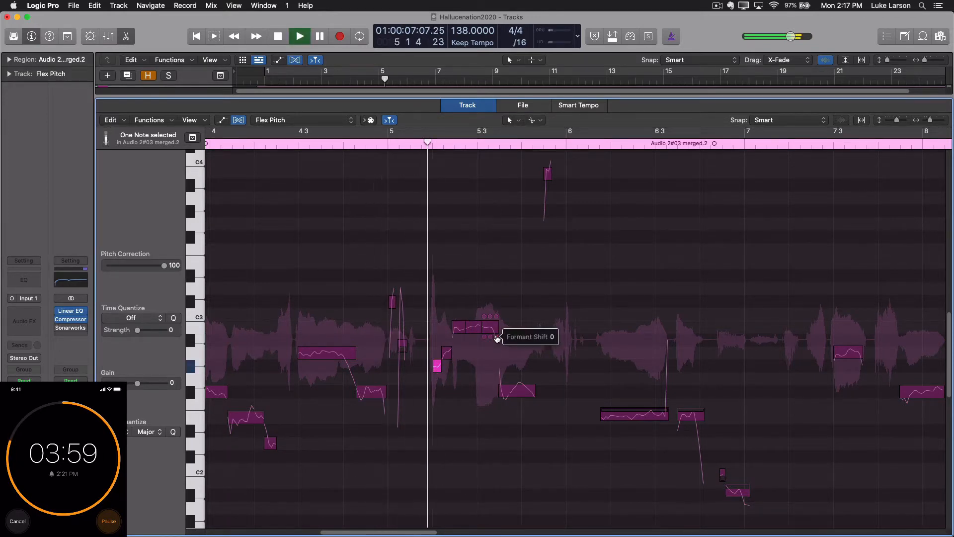
{"action": "scroll", "coordinate": [497, 338], "scroll_direction": "up", "scroll_amount": 5}
{"action": "key", "text": "space"}
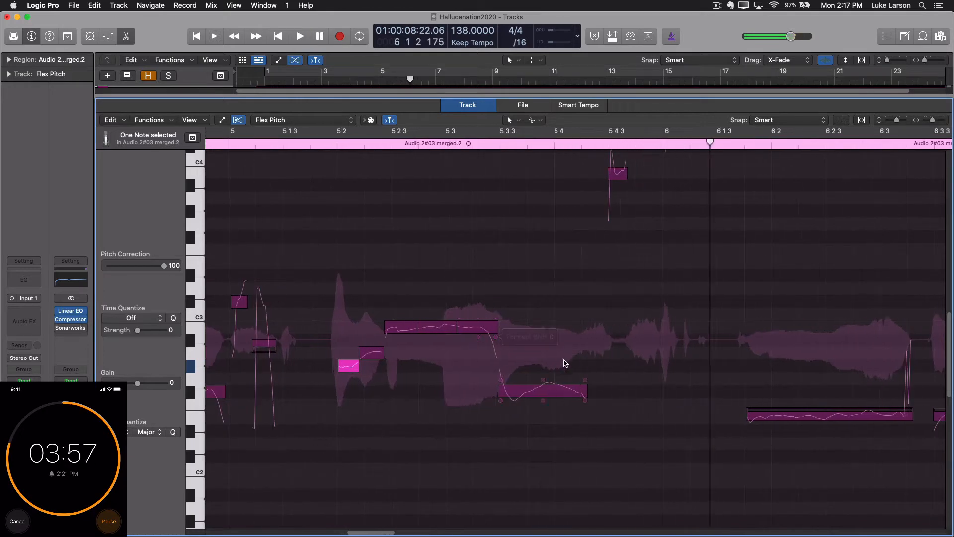
Snap the note after 5 3 3 and the high note at 5 4 3 to exact pitch, and replay from just after bar 5 beat 2
{"action": "left_click", "coordinate": [543, 390]}
{"action": "left_click", "coordinate": [617, 174]}
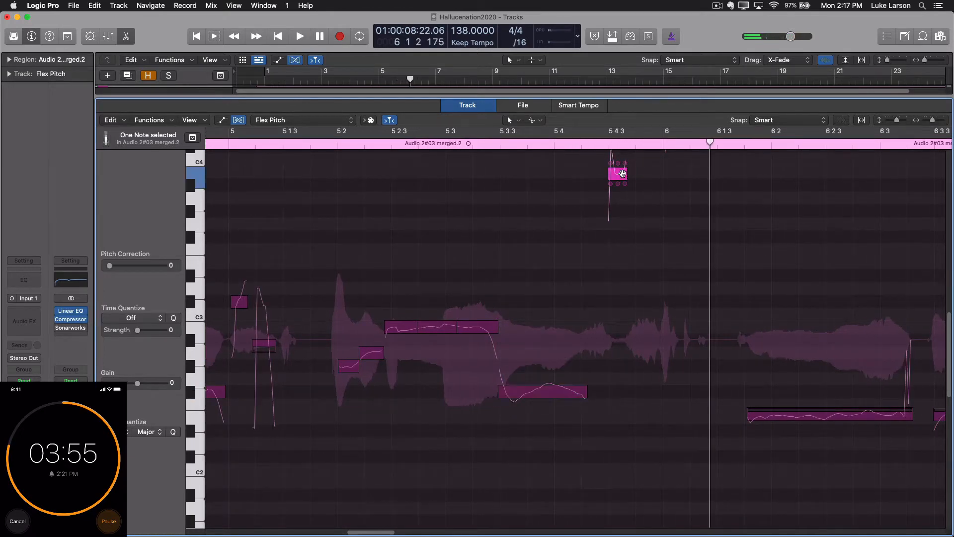
{"action": "left_click", "coordinate": [364, 143]}
{"action": "key", "text": "space"}
{"action": "left_click", "coordinate": [543, 392]}
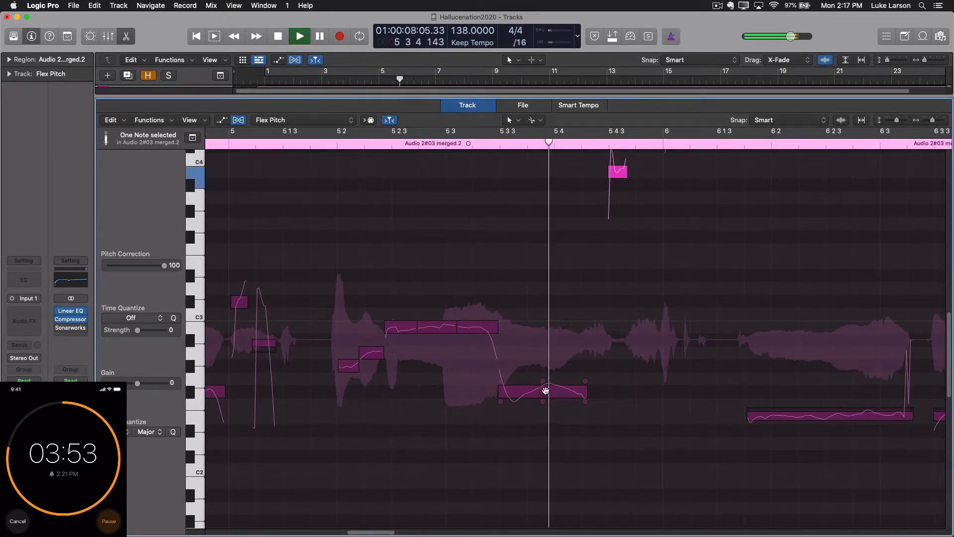
Snap the long note between 6 1 3 and 6 3 to exact pitch and replay from bar 5
{"action": "left_click", "coordinate": [783, 416]}
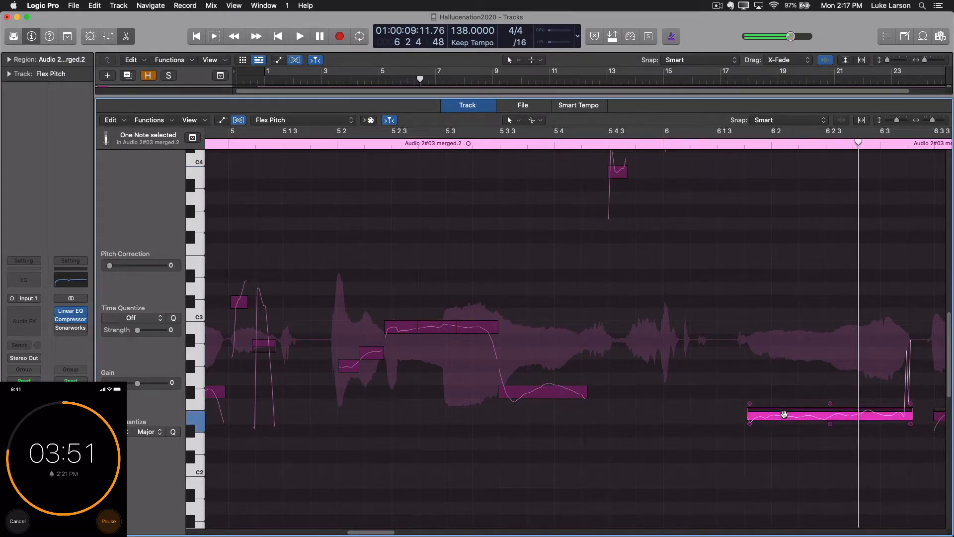
{"action": "left_click", "coordinate": [391, 144]}
{"action": "key", "text": "space"}
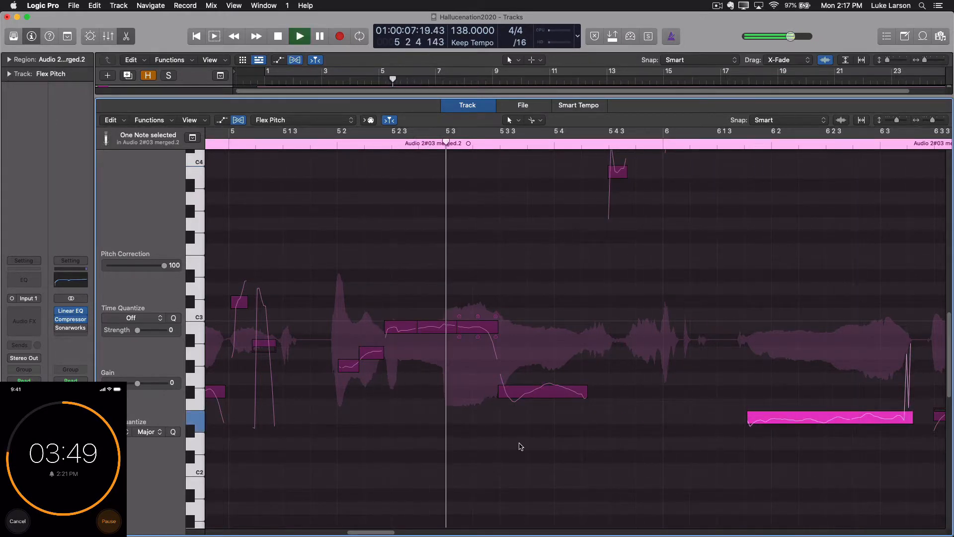
Snap the note at 6 3 3 to exact pitch and replay from just before bar 6 beat 2
{"action": "left_click_drag", "start_coordinate": [376, 533], "coordinate": [407, 533]}
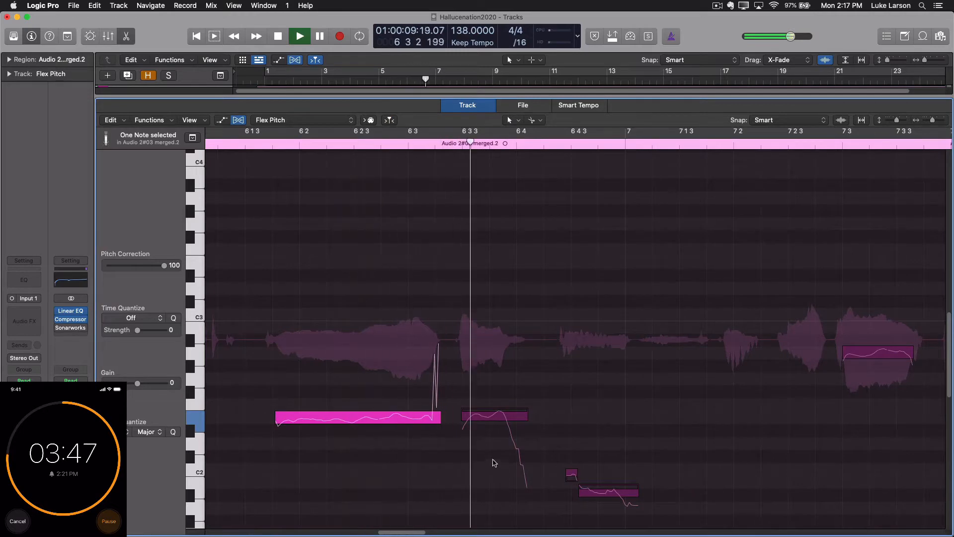
{"action": "left_click", "coordinate": [494, 417]}
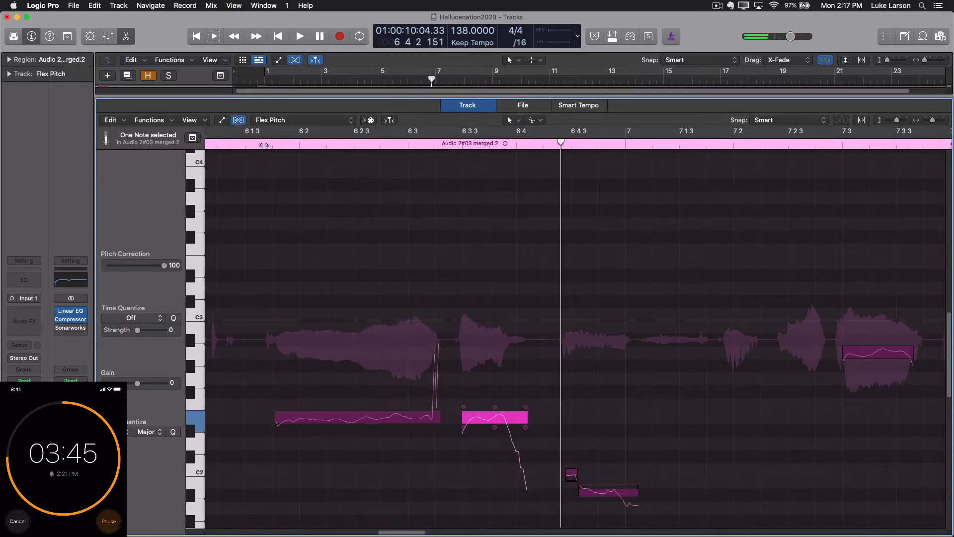
{"action": "left_click", "coordinate": [266, 148]}
{"action": "key", "text": "space"}
{"action": "key", "text": "space"}
Snap the low note leading into bar 7 to exact pitch, raise it one semitone to B1, and replay from 6 2 3
{"action": "left_click", "coordinate": [607, 493]}
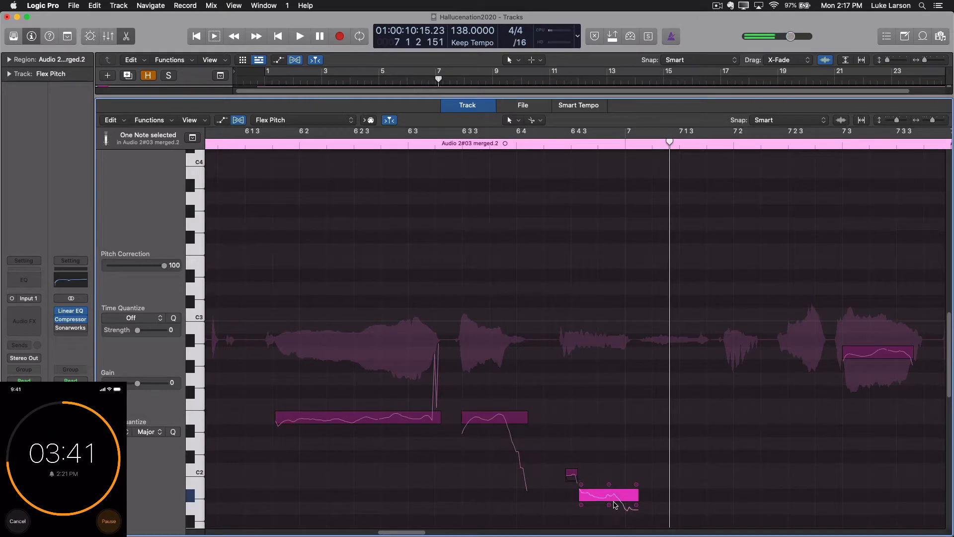
{"action": "scroll", "coordinate": [615, 517], "scroll_direction": "down", "scroll_amount": 2}
{"action": "left_click_drag", "start_coordinate": [604, 458], "coordinate": [603, 445]}
{"action": "left_click", "coordinate": [364, 145]}
{"action": "key", "text": "space"}
{"action": "key", "text": "space"}
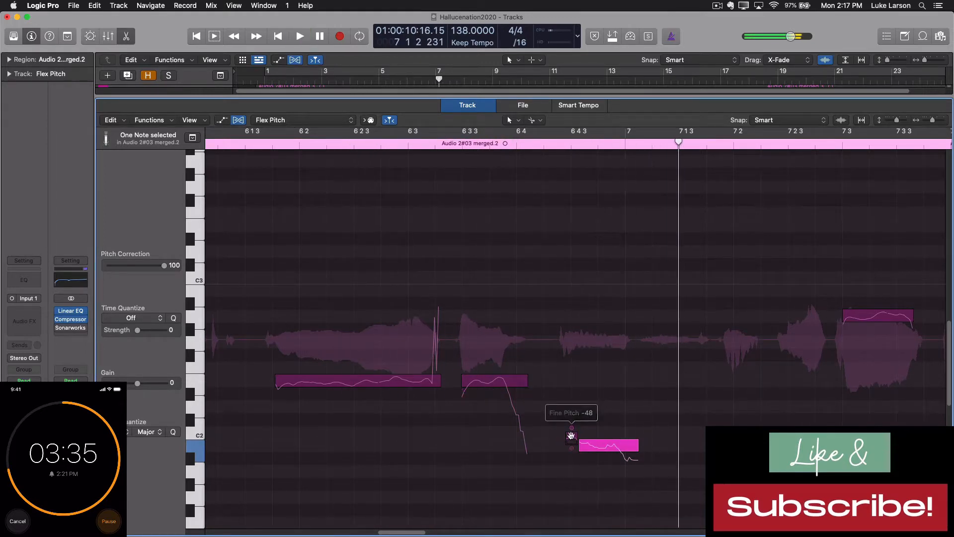
Snap the short note at 6 4 3 to exact pitch, raise it one semitone to C#2, and replay from before bar 6 beat 3
{"action": "left_click", "coordinate": [571, 434]}
{"action": "left_click", "coordinate": [381, 145]}
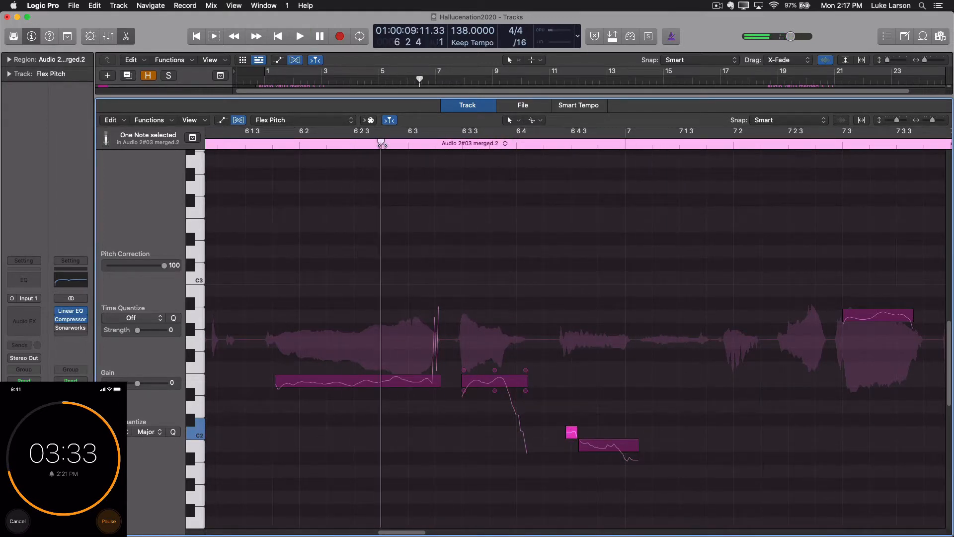
{"action": "left_click_drag", "start_coordinate": [573, 432], "coordinate": [572, 418]}
{"action": "key", "text": "space"}
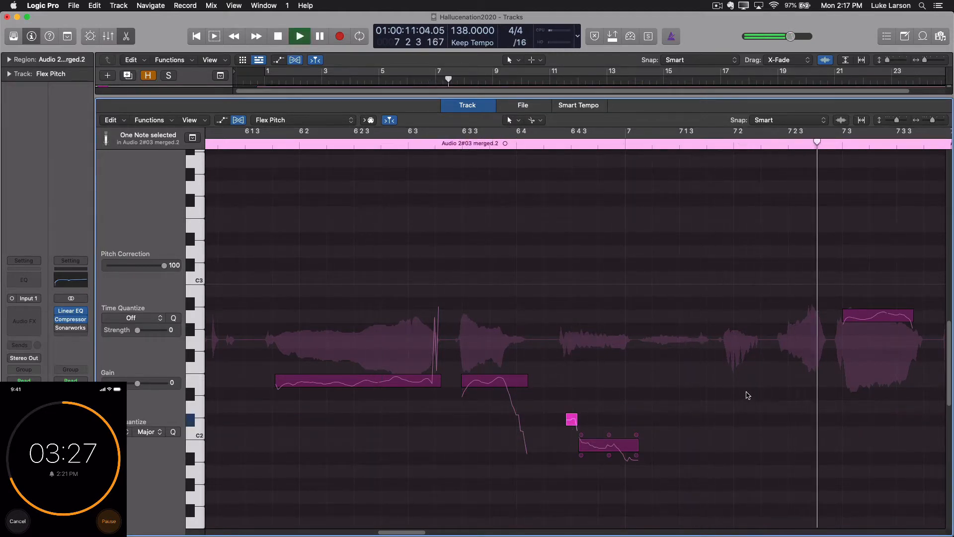
Snap the note at bar 7 beat 3 and the note leading into bar 8 to exact pitch, and replay the vocal up to them
{"action": "left_click", "coordinate": [255, 315]}
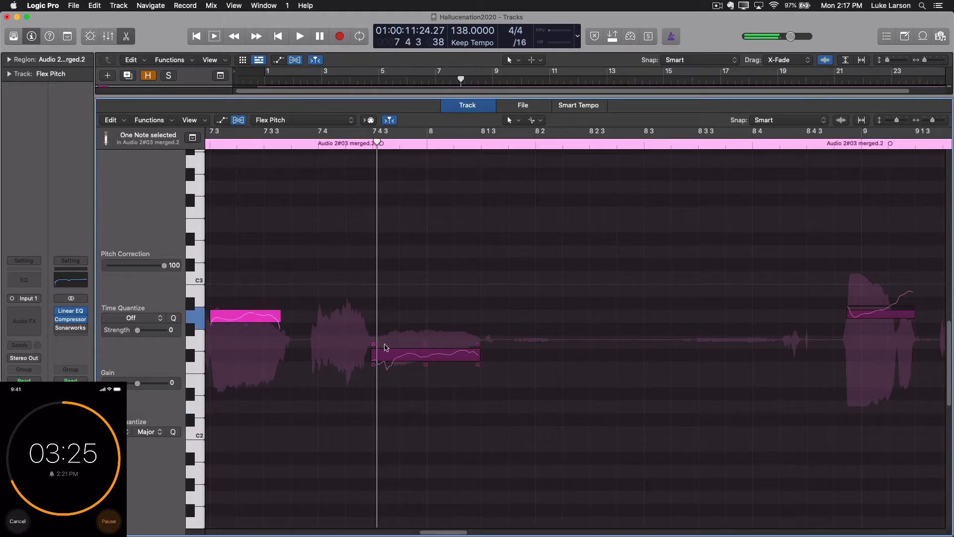
{"action": "left_click", "coordinate": [411, 354]}
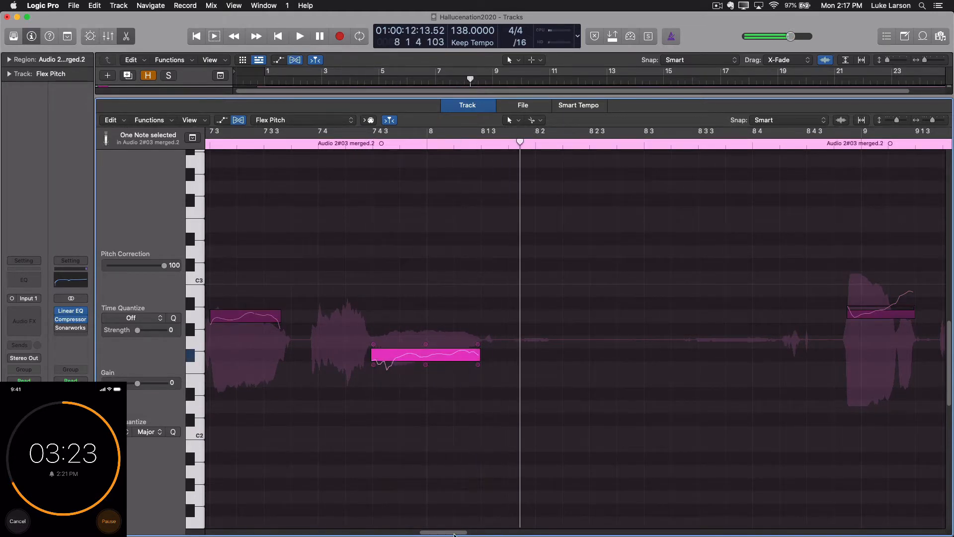
{"action": "left_click_drag", "start_coordinate": [452, 533], "coordinate": [236, 531]}
{"action": "left_click", "coordinate": [479, 144]}
{"action": "key", "text": "space"}
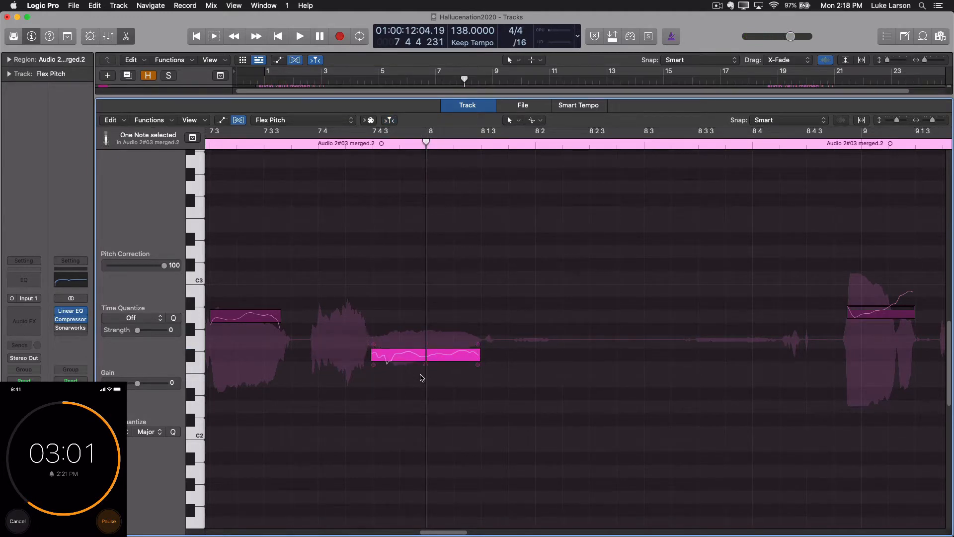
{"action": "left_click", "coordinate": [327, 148]}
{"action": "key", "text": "space"}
{"action": "key", "text": "space"}
Adjust the starting pitch drift of the note at bar 7 beat 3 and replay from just after bar 6
{"action": "left_click_drag", "start_coordinate": [448, 533], "coordinate": [432, 508]}
{"action": "left_click", "coordinate": [487, 317]}
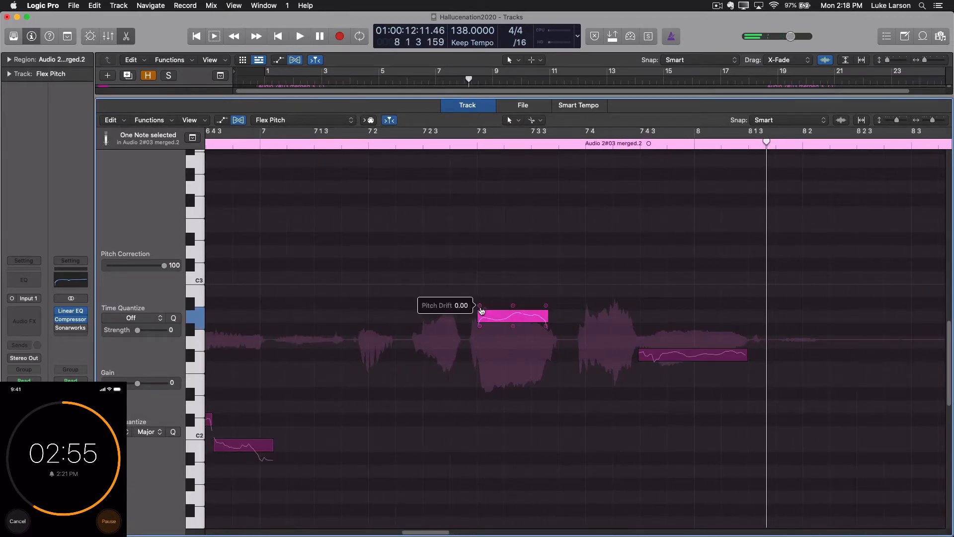
{"action": "left_click_drag", "start_coordinate": [431, 534], "coordinate": [406, 533]}
{"action": "left_click", "coordinate": [240, 148]}
{"action": "key", "text": "space"}
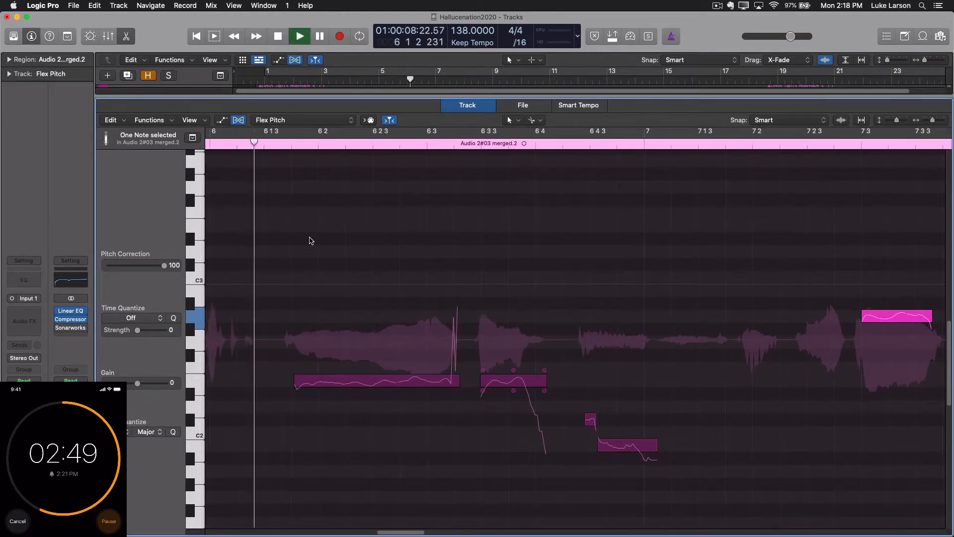
Set the ending pitch drift of the low note leading into bar 7 to 0.13 and replay from 6 1 3
{"action": "left_click", "coordinate": [624, 443]}
{"action": "left_click", "coordinate": [628, 456]}
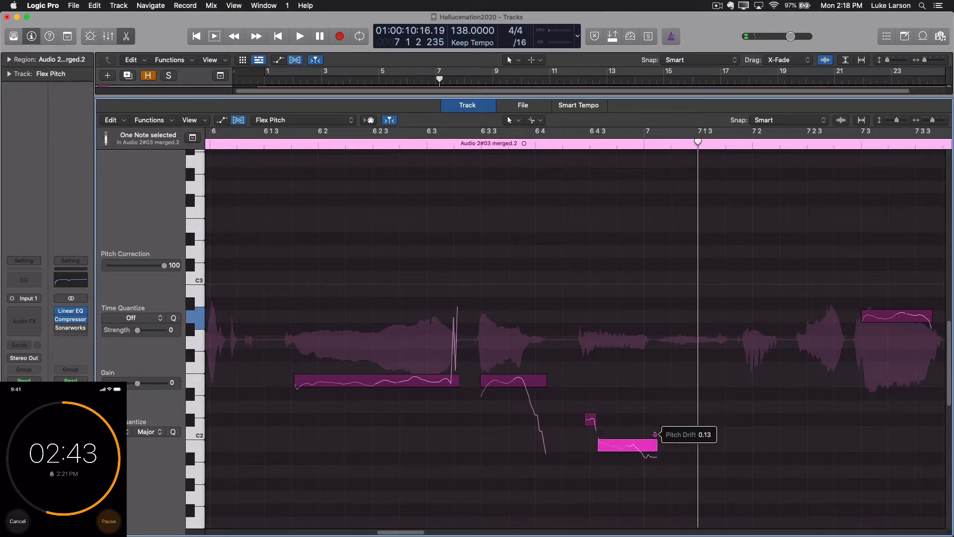
{"action": "left_click", "coordinate": [292, 143]}
{"action": "key", "text": "space"}
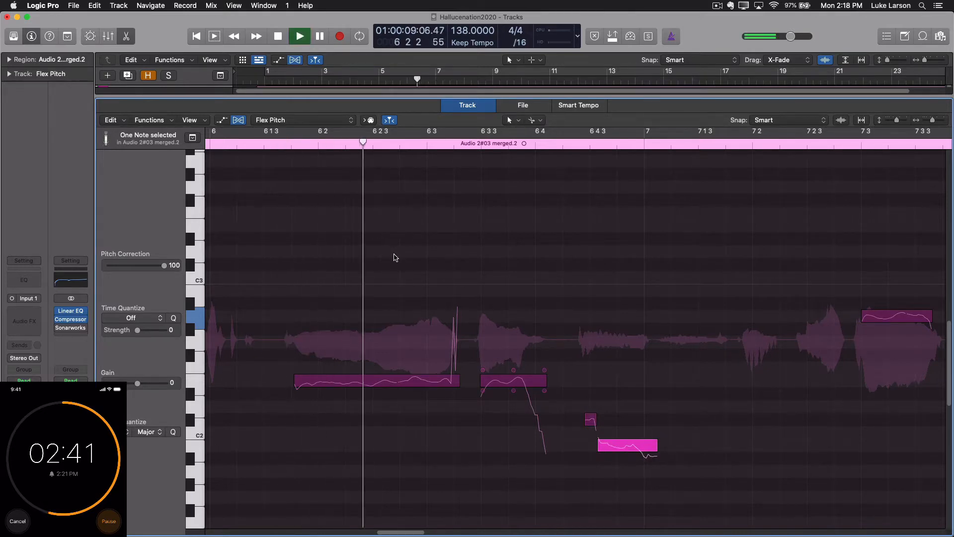
{"action": "key", "text": "space"}
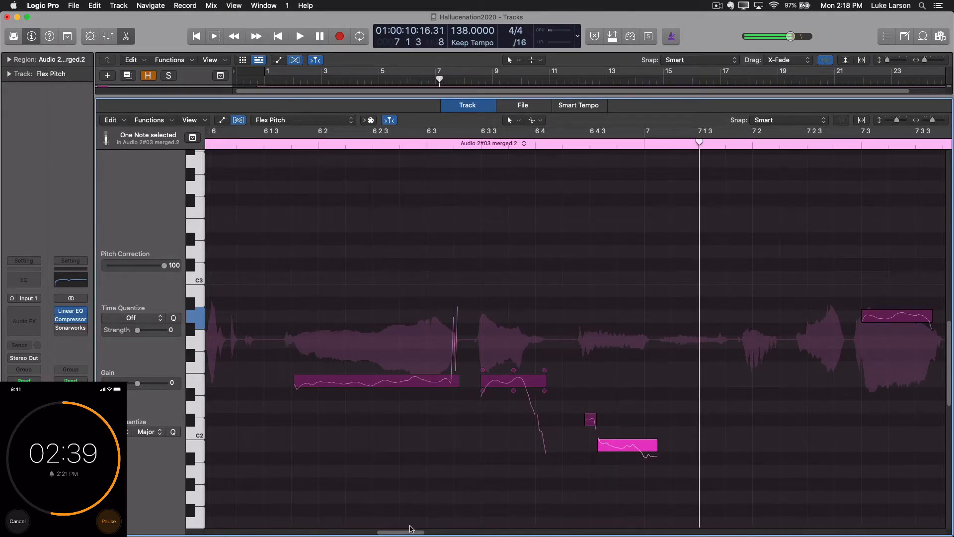
Return to the start of the vocal, snap the first short low note to exact pitch, and audition it
{"action": "left_click_drag", "start_coordinate": [411, 534], "coordinate": [256, 520]}
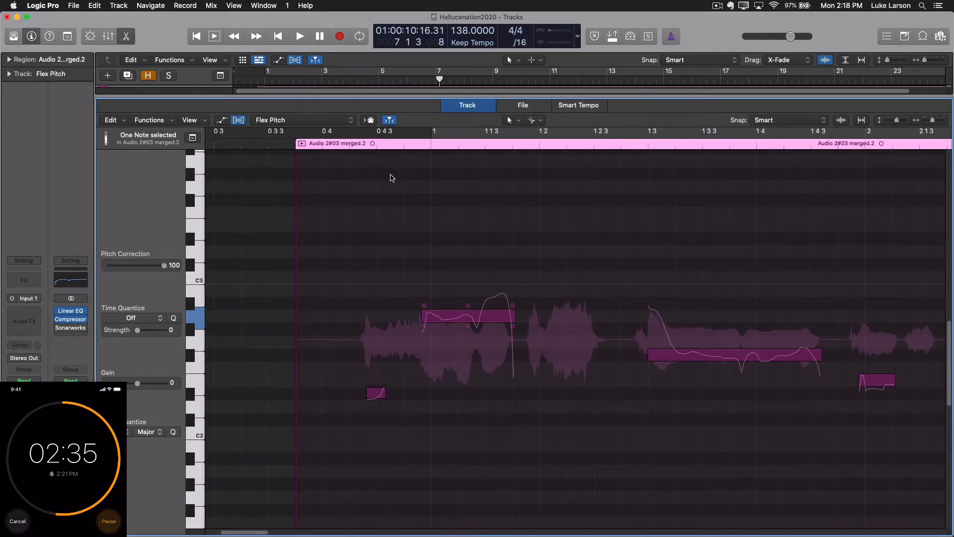
{"action": "left_click", "coordinate": [359, 143]}
{"action": "left_click", "coordinate": [374, 395]}
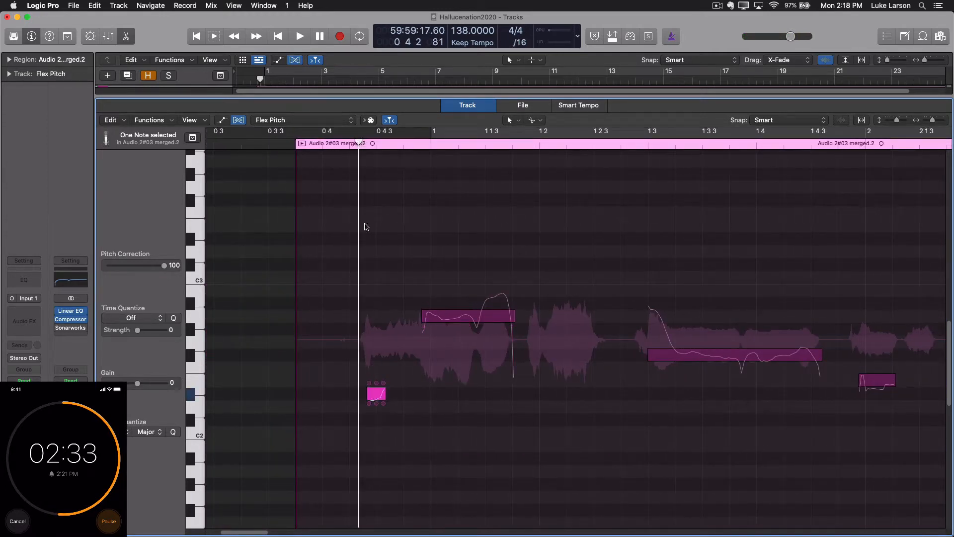
{"action": "key", "text": "space"}
{"action": "key", "text": "space"}
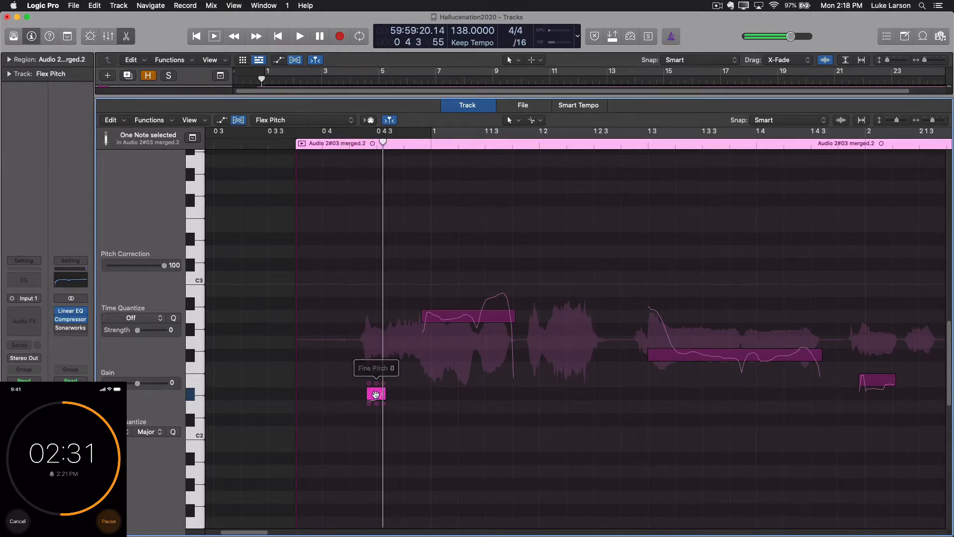
Lower the first short note before bar 1 by one semitone to D2 and listen to it
{"action": "mouse_move", "coordinate": [375, 394]}
{"action": "left_mouse_down"}
{"action": "mouse_move", "coordinate": [375, 382]}
{"action": "mouse_move", "coordinate": [376, 410]}
{"action": "left_mouse_up"}
{"action": "key", "text": "space"}
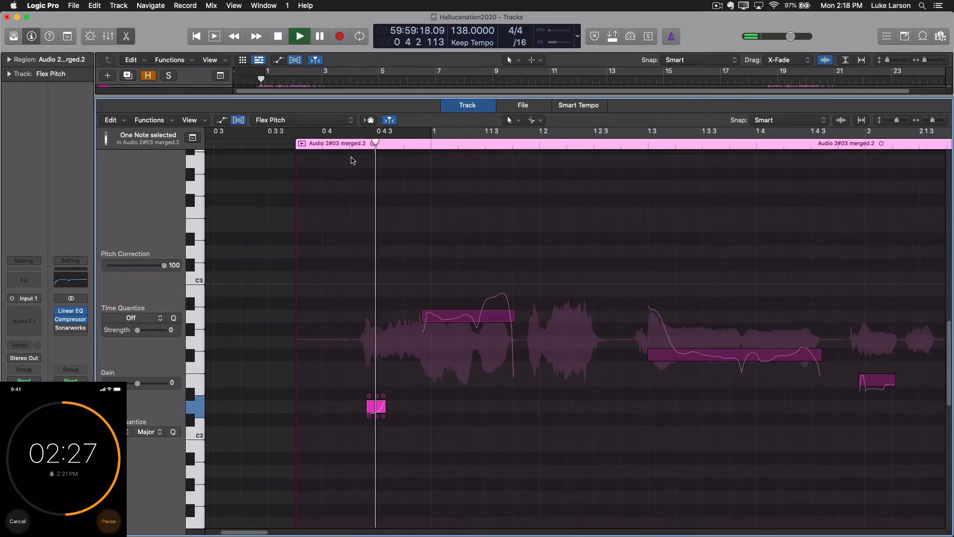
{"action": "key", "text": "space"}
Set the vibrato of the note at bar 1 to 88% and replay the opening
{"action": "left_click", "coordinate": [463, 318]}
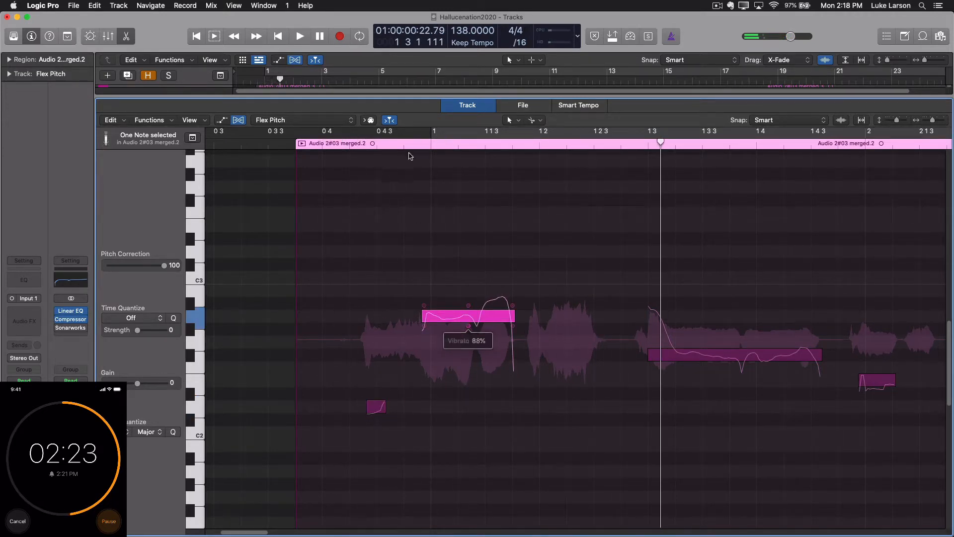
{"action": "left_click", "coordinate": [350, 147]}
{"action": "key", "text": "space"}
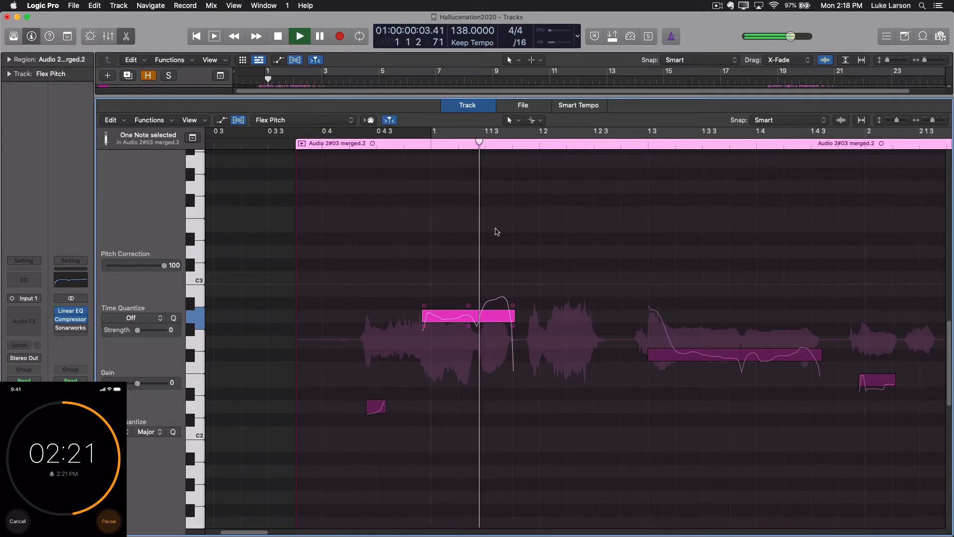
{"action": "key", "text": "space"}
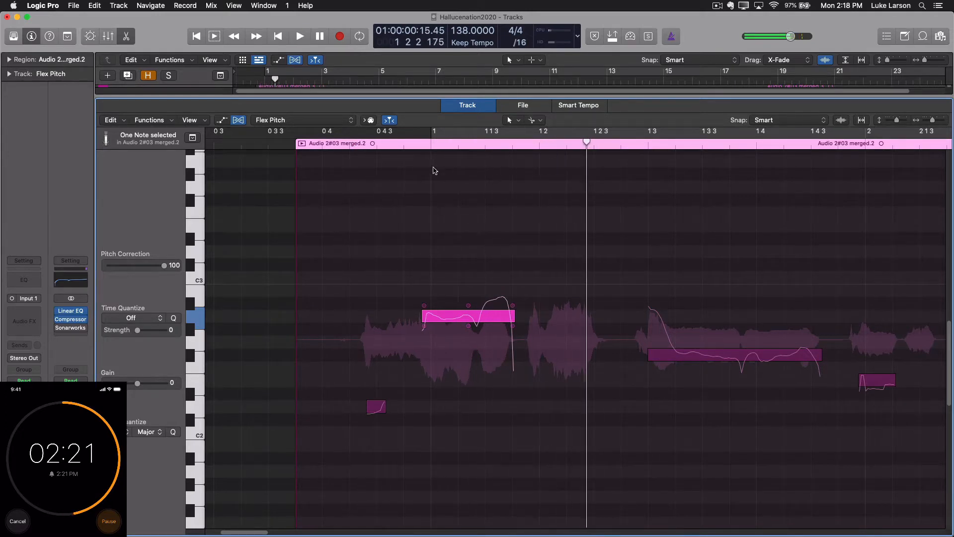
Try splitting the note at bar 1 near 1 1 3 and raising its second part, and listen to the opening
{"action": "left_click", "coordinate": [481, 317], "text": "super"}
{"action": "left_click_drag", "start_coordinate": [496, 300], "coordinate": [499, 287]}
{"action": "left_click", "coordinate": [335, 148]}
{"action": "key", "text": "space"}
{"action": "key", "text": "space"}
Try fine-tuning the second part of the split note at bar 1 and replay the opening
{"action": "left_click_drag", "start_coordinate": [500, 305], "coordinate": [506, 309]}
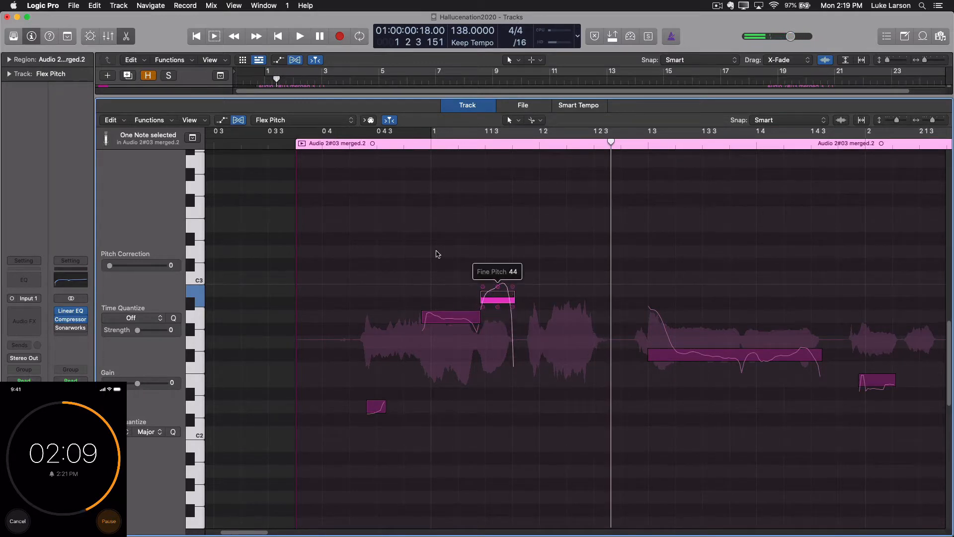
{"action": "left_click", "coordinate": [359, 146]}
{"action": "key", "text": "space"}
{"action": "key", "text": "space"}
Retune the parts of the split note at bar 1, and undo the split and its pitch changes
{"action": "left_click", "coordinate": [451, 320]}
{"action": "mouse_move", "coordinate": [498, 307]}
{"action": "left_mouse_down"}
{"action": "mouse_move", "coordinate": [498, 330]}
{"action": "mouse_move", "coordinate": [498, 318]}
{"action": "left_mouse_up"}
{"action": "key", "text": "super+z"}
Replay the opening, set the starting pitch drift of the note at bar 1 to -0.16, and listen again
{"action": "left_click", "coordinate": [355, 143]}
{"action": "key", "text": "space"}
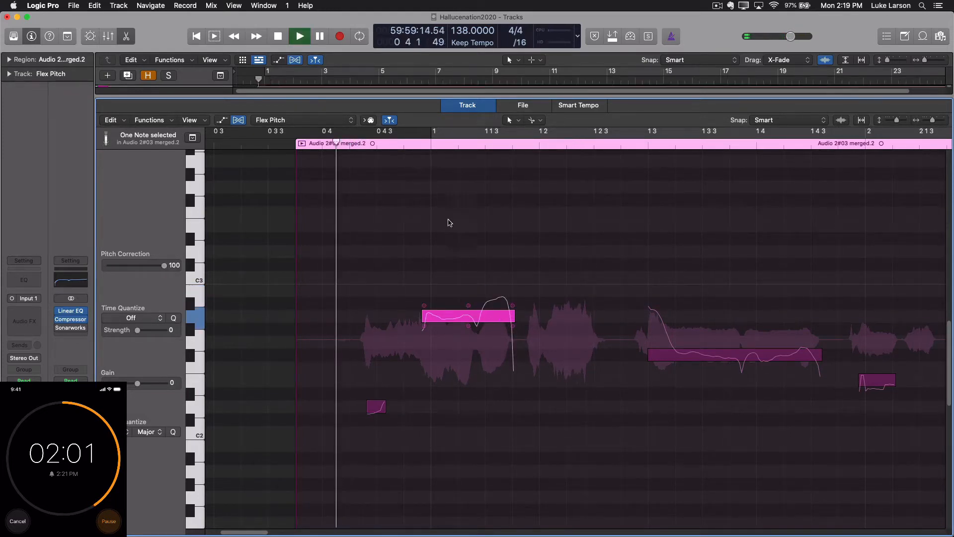
{"action": "key", "text": "space"}
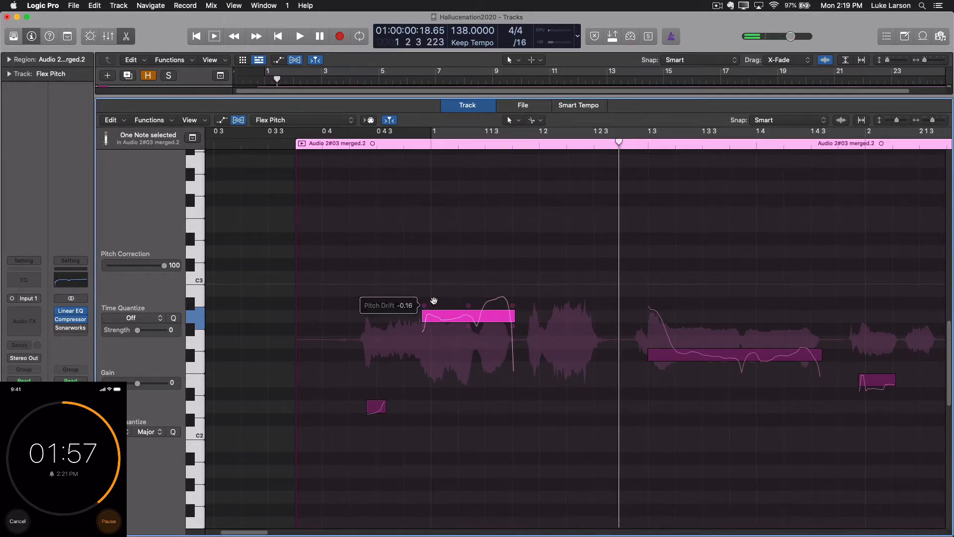
{"action": "left_click", "coordinate": [333, 145]}
{"action": "key", "text": "space"}
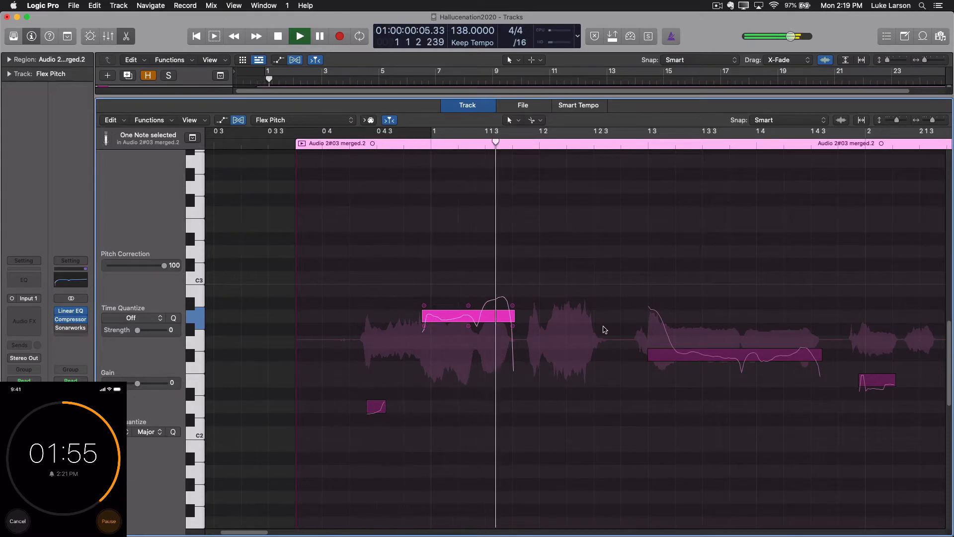
Reduce the starting pitch drift of the long note at 1 3, set its vibrato to about 86%, and replay the opening
{"action": "key", "text": "space"}
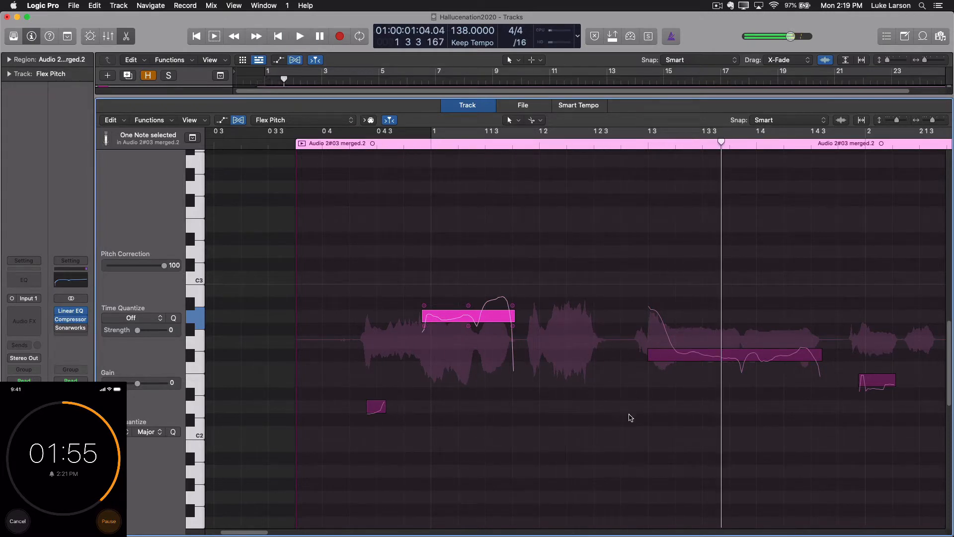
{"action": "left_click", "coordinate": [650, 344]}
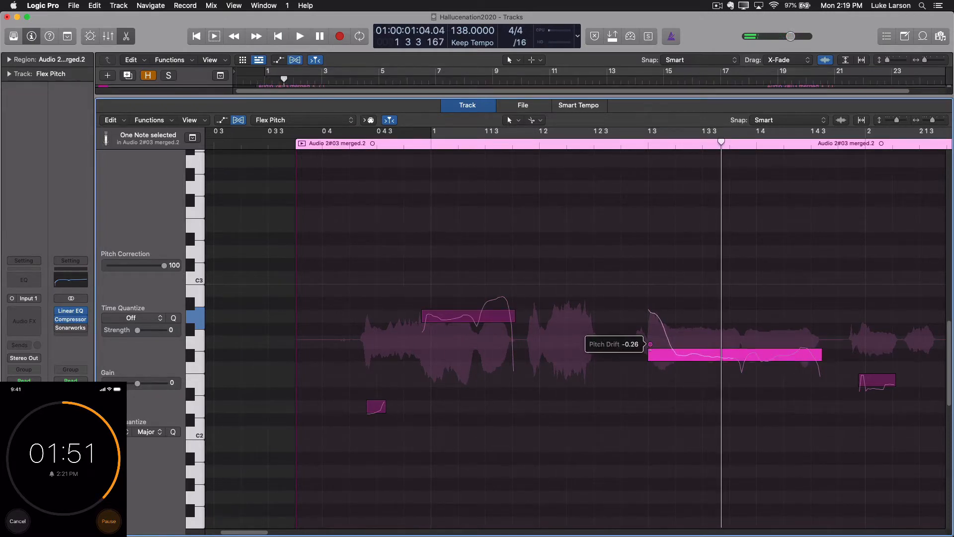
{"action": "left_click_drag", "start_coordinate": [735, 365], "coordinate": [735, 366]}
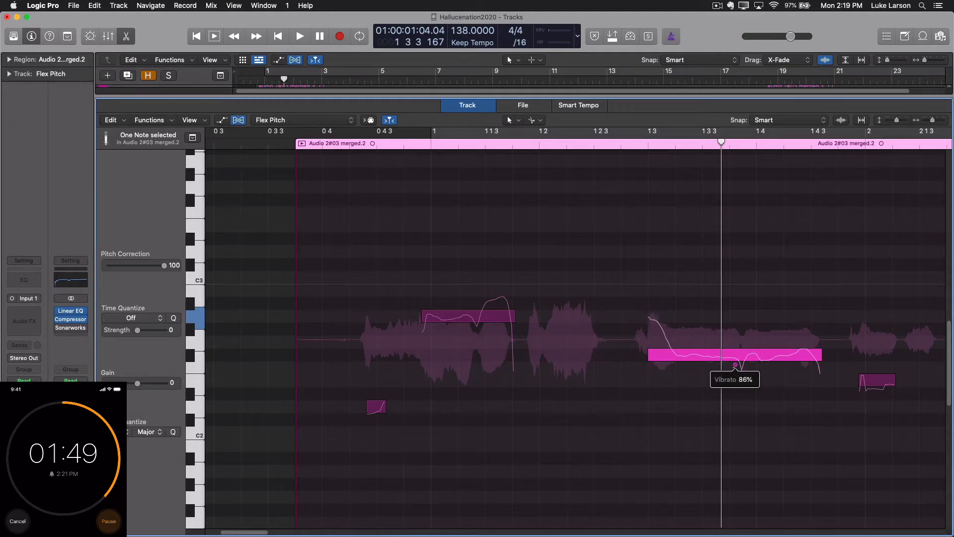
{"action": "left_click", "coordinate": [354, 148]}
{"action": "key", "text": "space"}
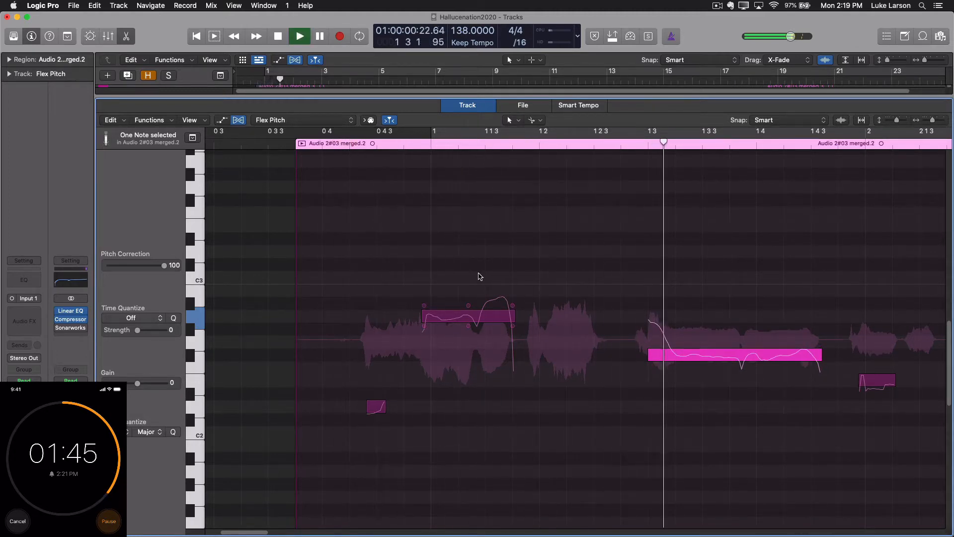
{"action": "key", "text": "space"}
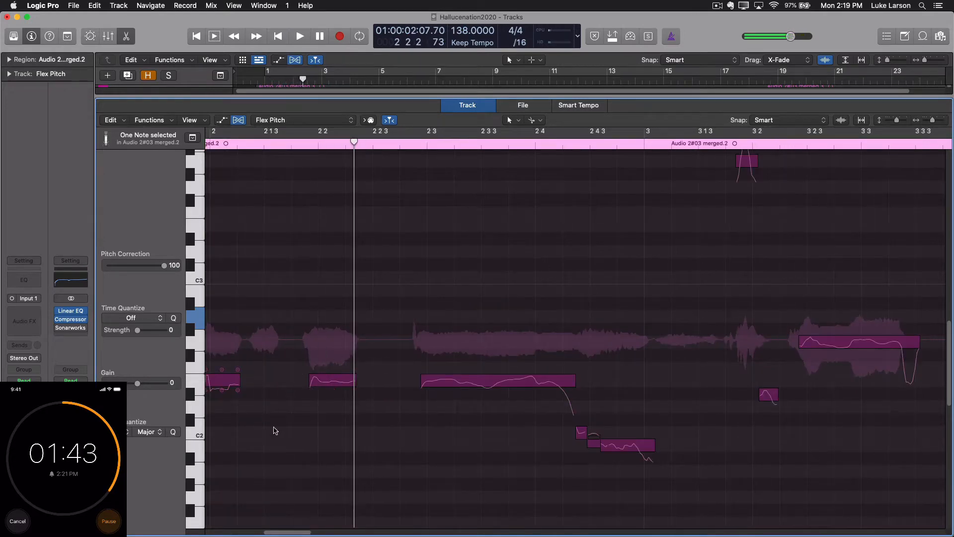
Fine-tune the pitch of the short note at bar 2 slightly upward and replay the phrase up to bar 3
{"action": "left_click_drag", "start_coordinate": [305, 527], "coordinate": [298, 527]}
{"action": "left_click", "coordinate": [323, 382]}
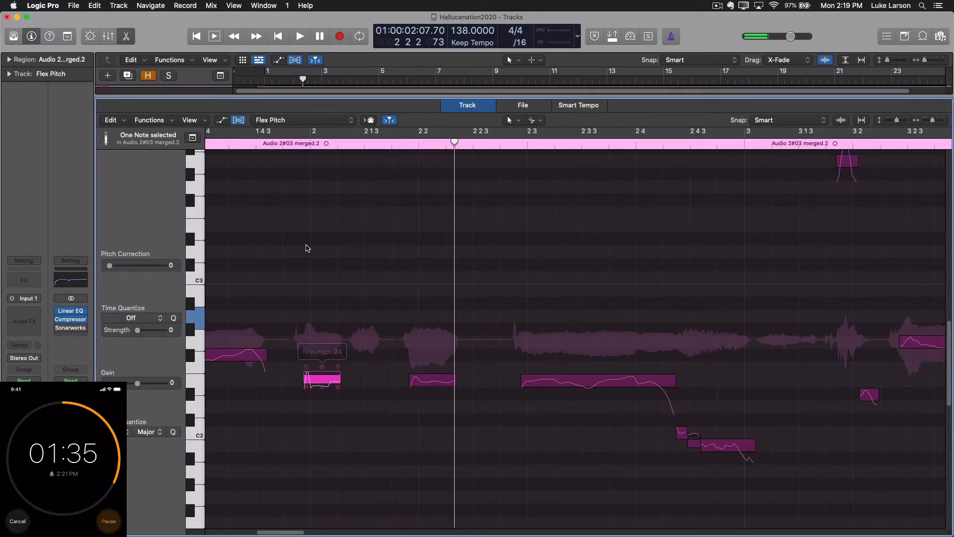
{"action": "left_click", "coordinate": [254, 146]}
{"action": "key", "text": "space"}
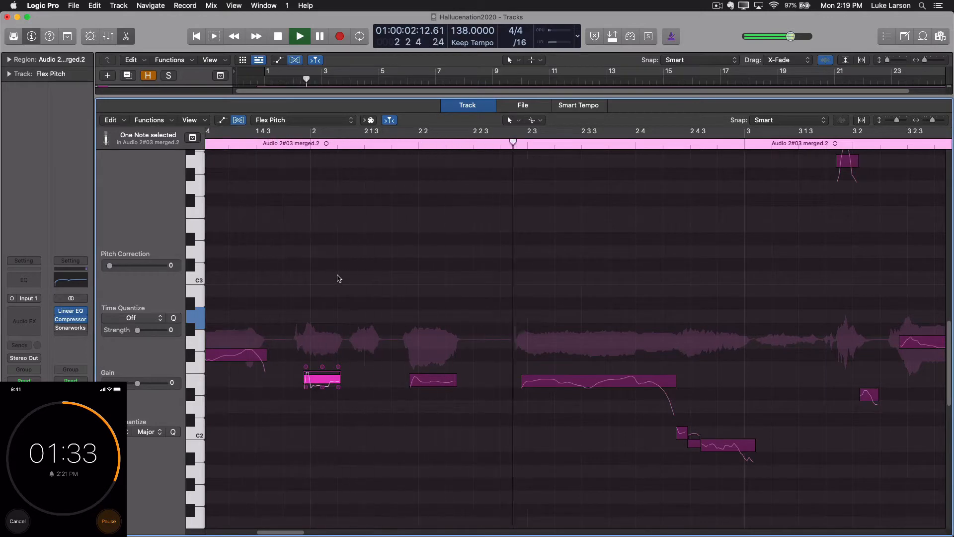
{"action": "key", "text": "space"}
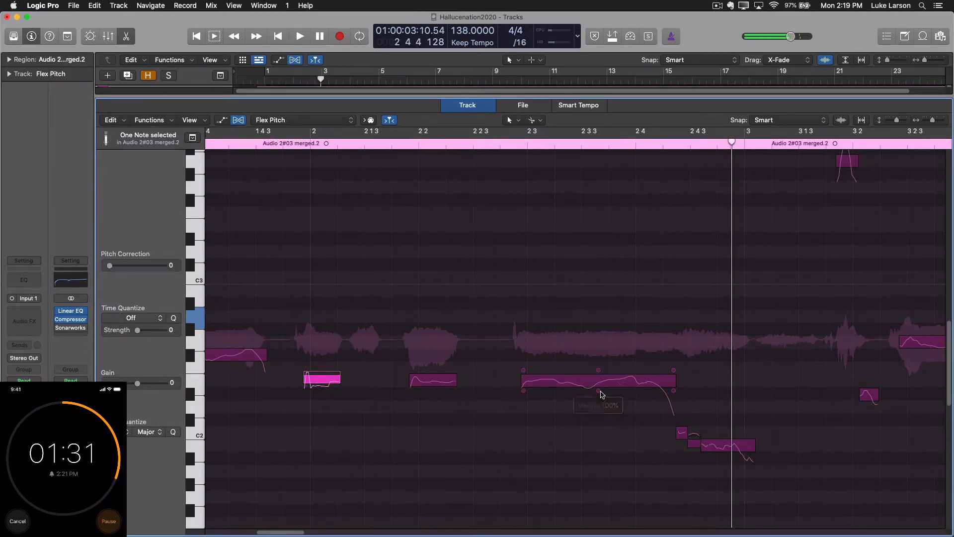
Set the vibrato of the long note at 2 3 to about 88% and replay the phrase
{"action": "left_click", "coordinate": [599, 391]}
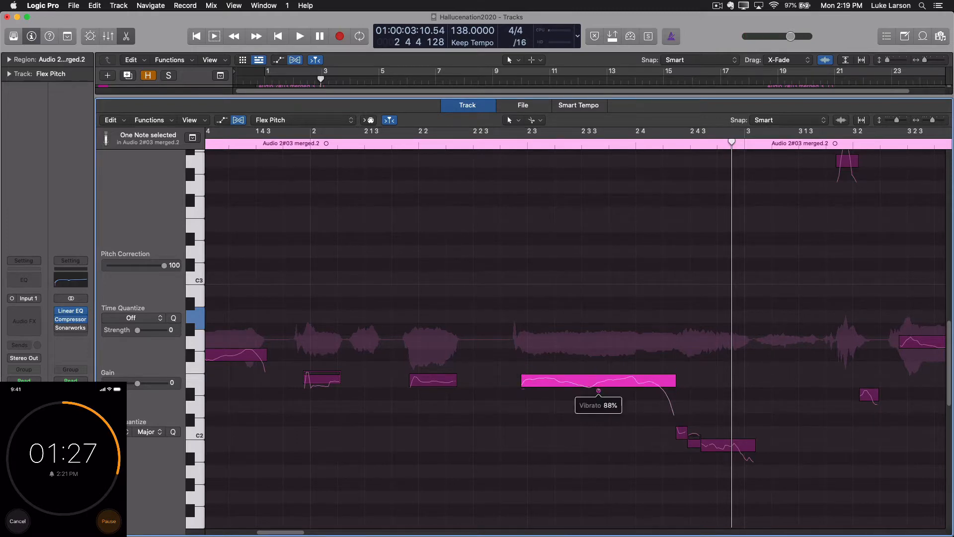
{"action": "left_click", "coordinate": [405, 134]}
{"action": "key", "text": "space"}
{"action": "key", "text": "space"}
Set the last low note before bar 3 to about 90% vibrato, retune the two short notes preceding it, and listen on
{"action": "left_click", "coordinate": [723, 444]}
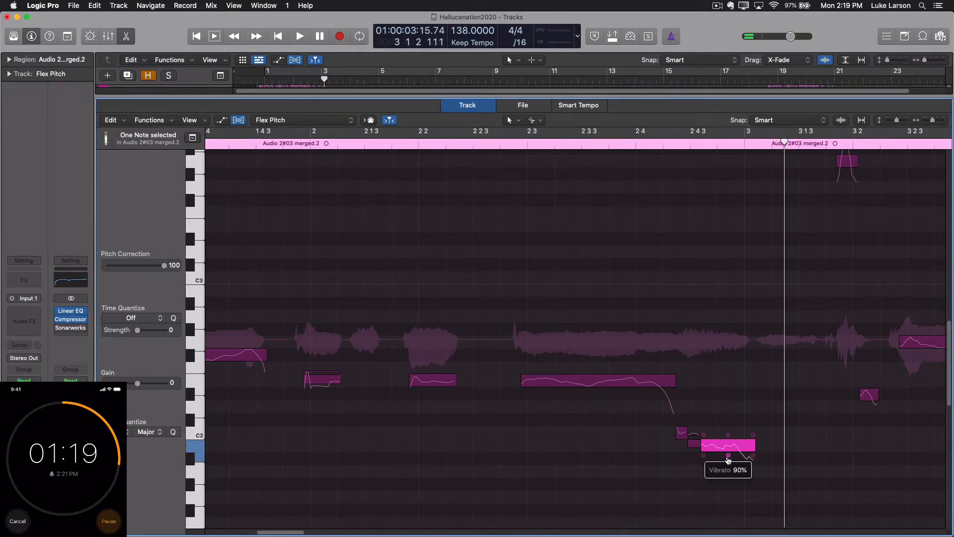
{"action": "left_click", "coordinate": [695, 442]}
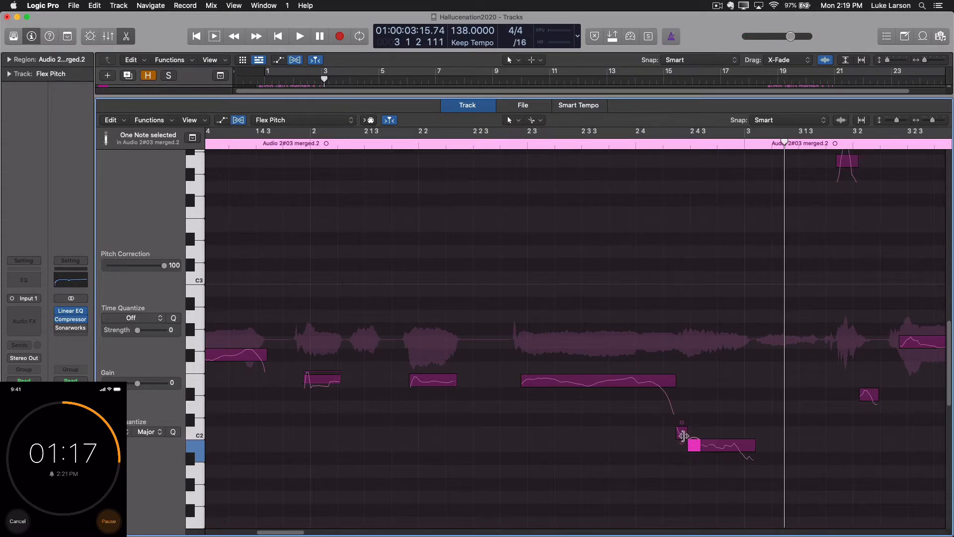
{"action": "left_click_drag", "start_coordinate": [682, 431], "coordinate": [682, 420]}
{"action": "key", "text": "space"}
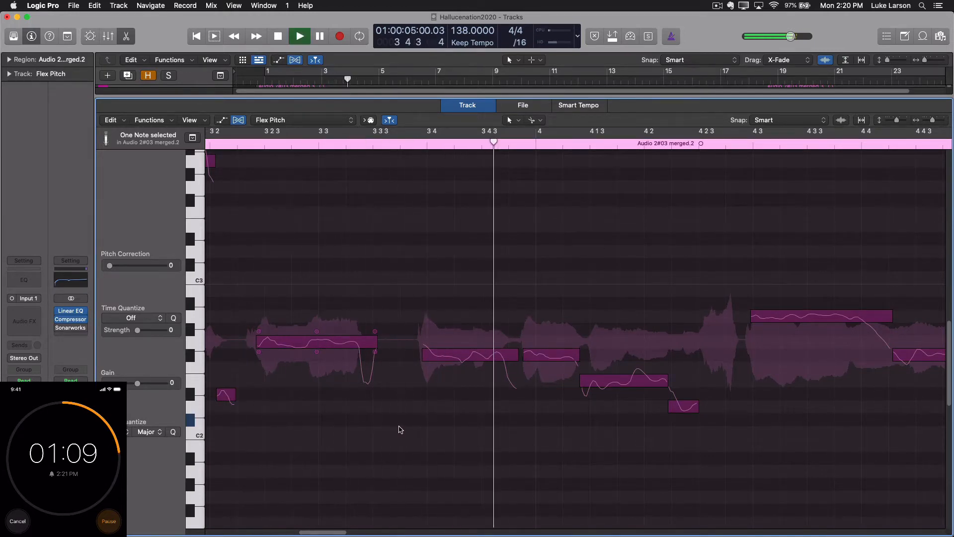
Set the vibrato of the note at 3 4 to about 76% and the starting pitch drift of the note before bar 4 1 3 to -0.12
{"action": "left_click", "coordinate": [470, 367]}
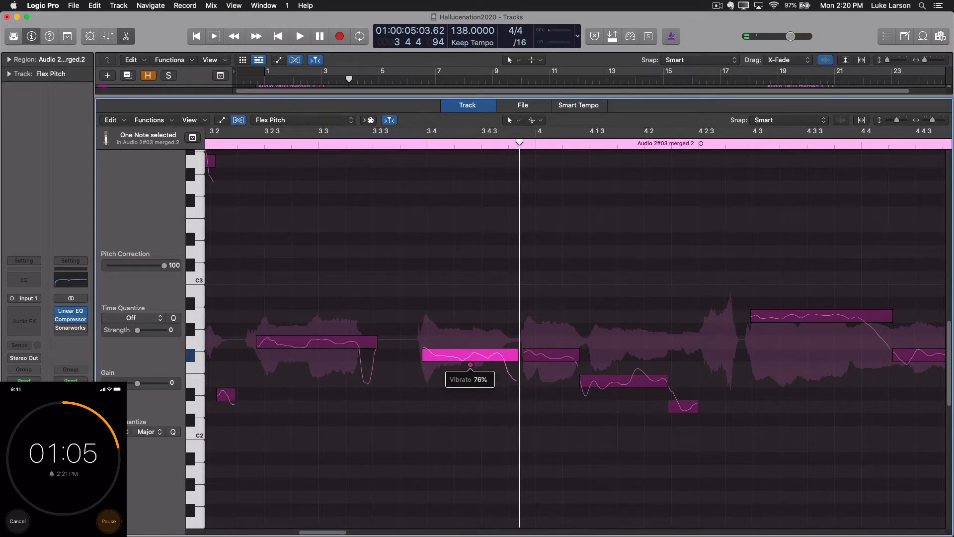
{"action": "left_click", "coordinate": [550, 354]}
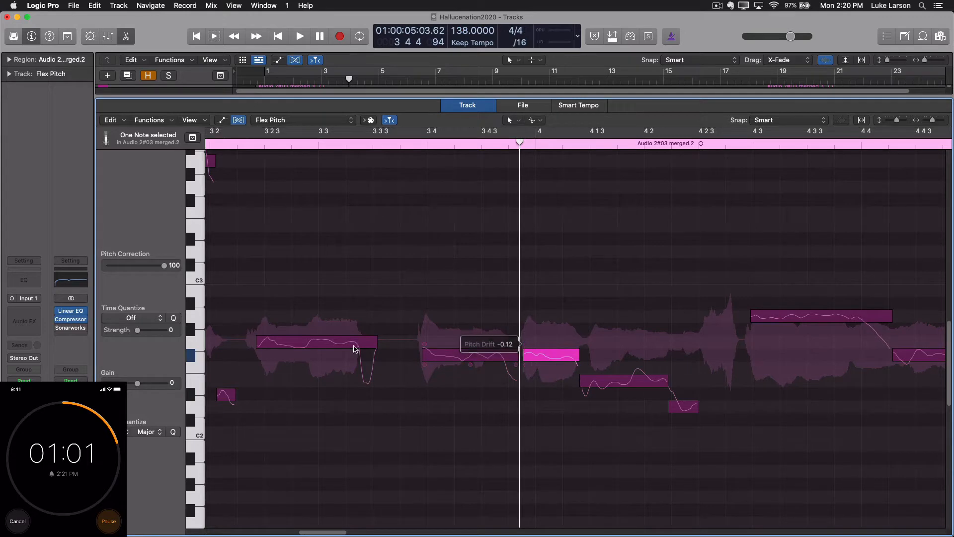
Reduce the vibrato of the long note between 3 2 3 and 3 3 3, and play the passage into bar 4
{"action": "left_click", "coordinate": [317, 356]}
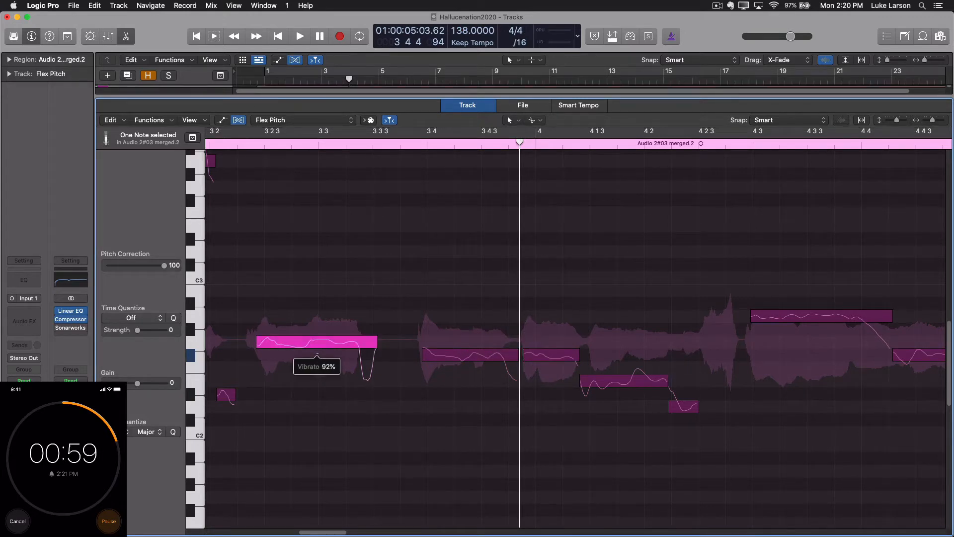
{"action": "left_click_drag", "start_coordinate": [316, 352], "coordinate": [316, 353]}
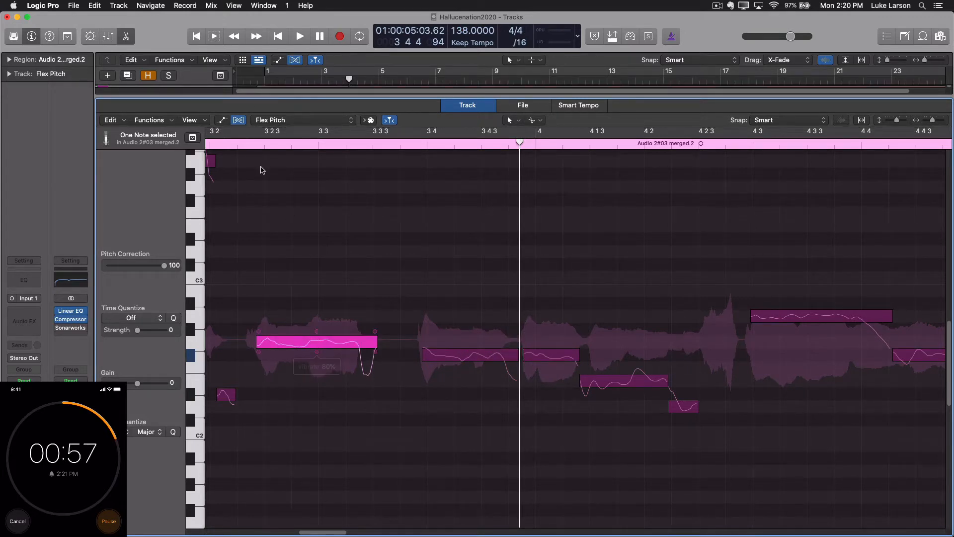
{"action": "key", "text": "space"}
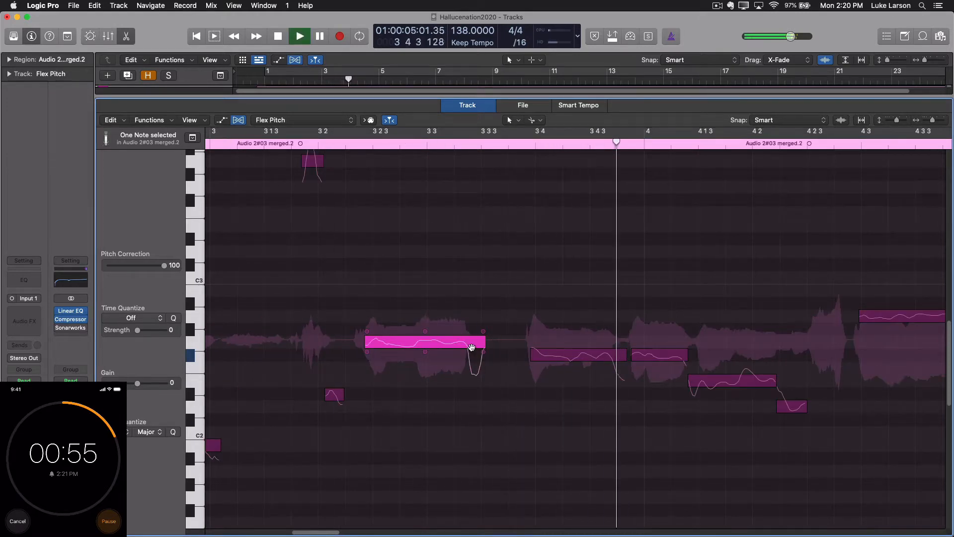
{"action": "key", "text": "space"}
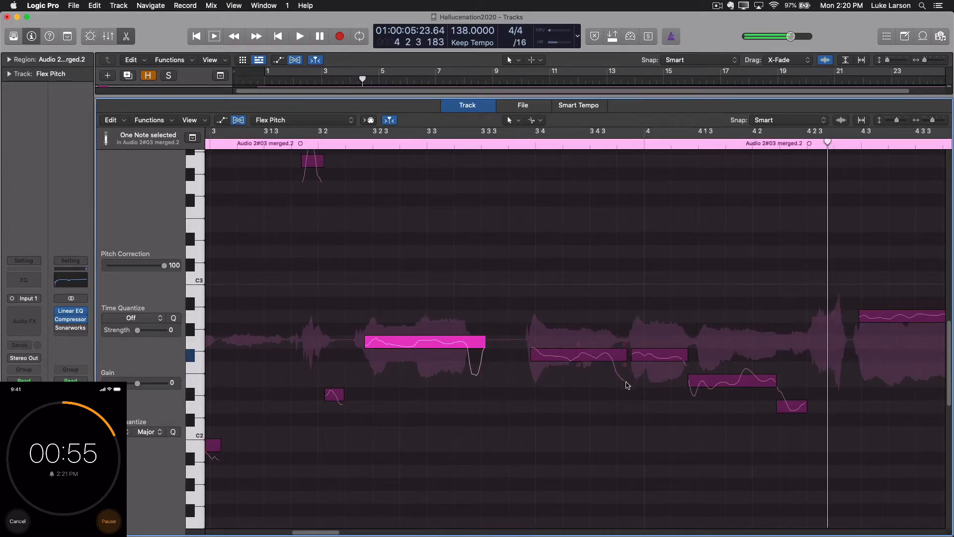
Adjust the starting pitch drift of the note near 4 1 3, set its vibrato to about 86%, and listen up to bar 5
{"action": "left_click", "coordinate": [691, 370]}
{"action": "left_click_drag", "start_coordinate": [691, 370], "coordinate": [691, 367]}
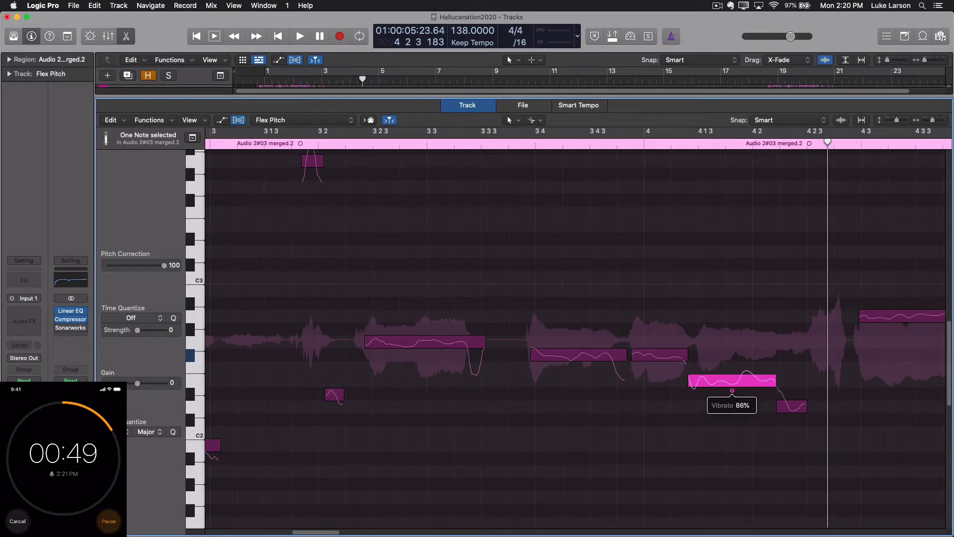
{"action": "left_click_drag", "start_coordinate": [732, 391], "coordinate": [732, 391]}
{"action": "left_click", "coordinate": [509, 142]}
{"action": "key", "text": "space"}
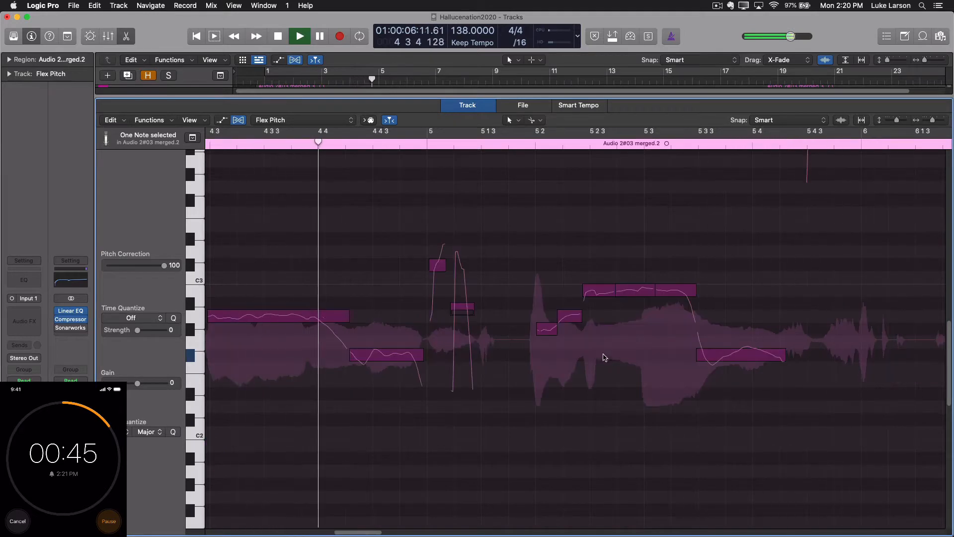
{"action": "key", "text": "space"}
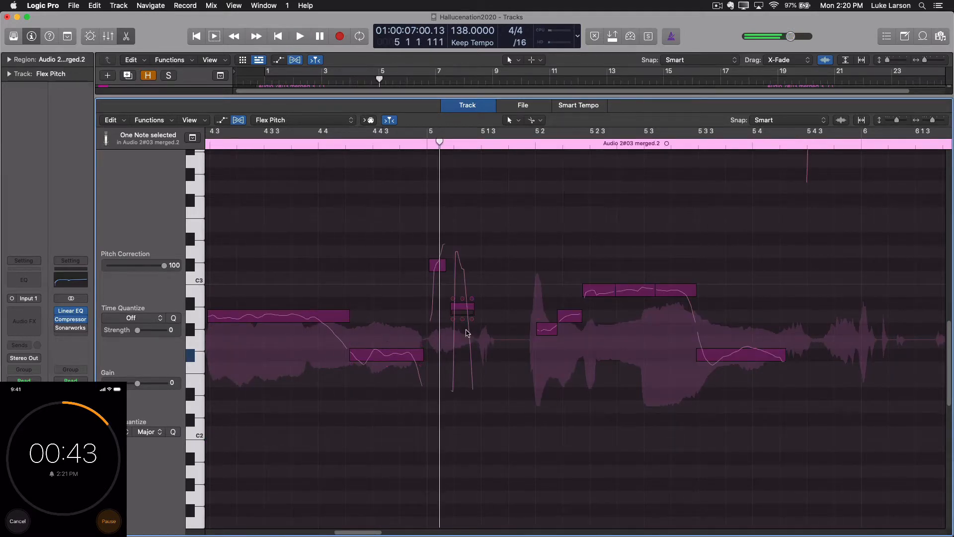
Retune the second short note after bar 5 to the pitch of the long note at 4 3, and replay the passage
{"action": "left_click_drag", "start_coordinate": [461, 312], "coordinate": [463, 304]}
{"action": "left_click_drag", "start_coordinate": [376, 534], "coordinate": [367, 532]}
{"action": "left_click_drag", "start_coordinate": [604, 304], "coordinate": [604, 317]}
{"action": "left_click", "coordinate": [337, 149]}
{"action": "key", "text": "space"}
{"action": "key", "text": "space"}
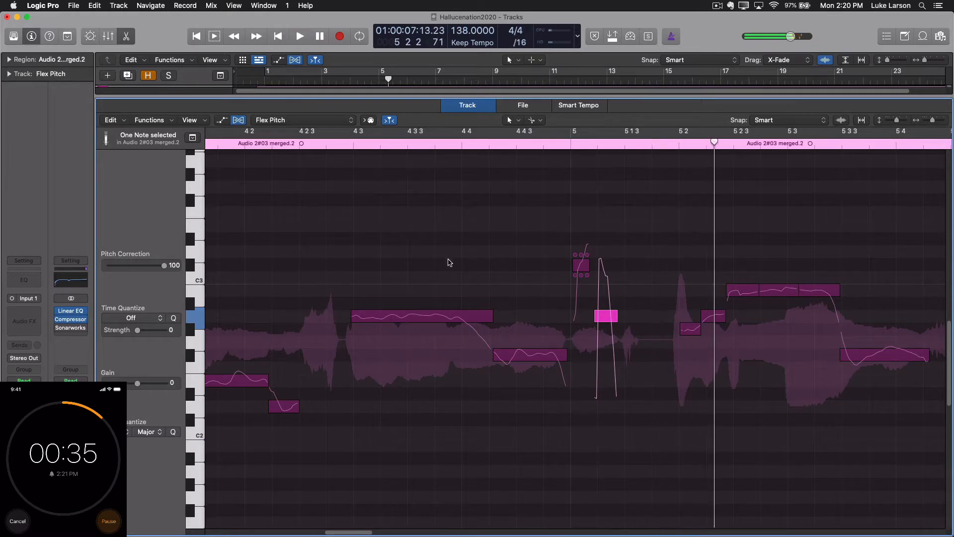
Set the vibrato of the note between 4 4 and bar 5 to about 84% and replay from before 4 3
{"action": "left_click", "coordinate": [522, 350]}
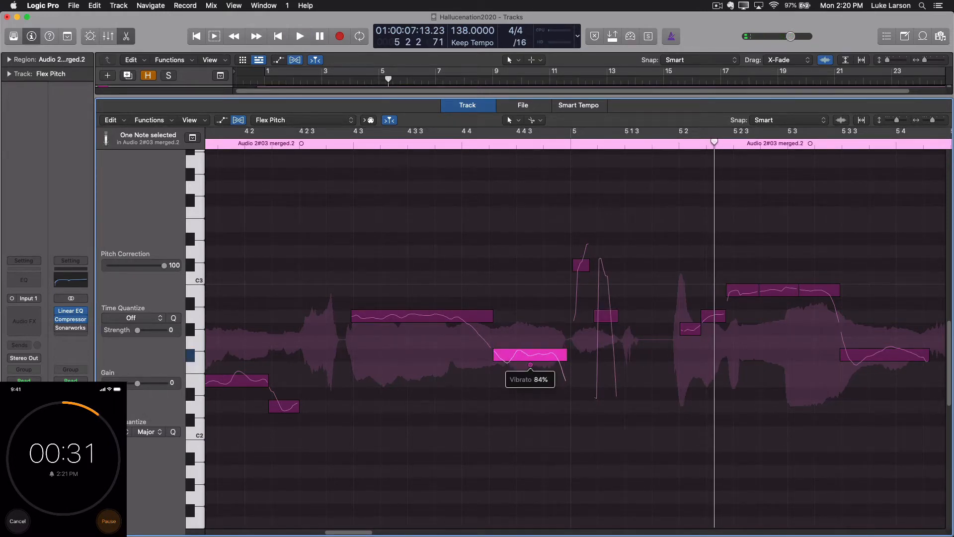
{"action": "left_click", "coordinate": [334, 144]}
{"action": "key", "text": "space"}
{"action": "key", "text": "space"}
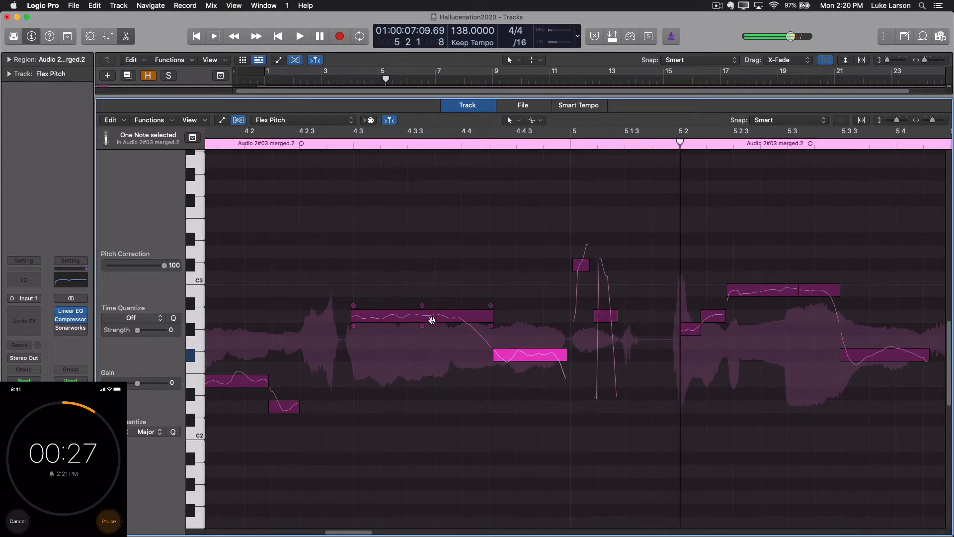
Adjust the starting pitch drift of the long note at 4 3 and replay the passage through bar 5
{"action": "left_click_drag", "start_coordinate": [355, 307], "coordinate": [355, 304]}
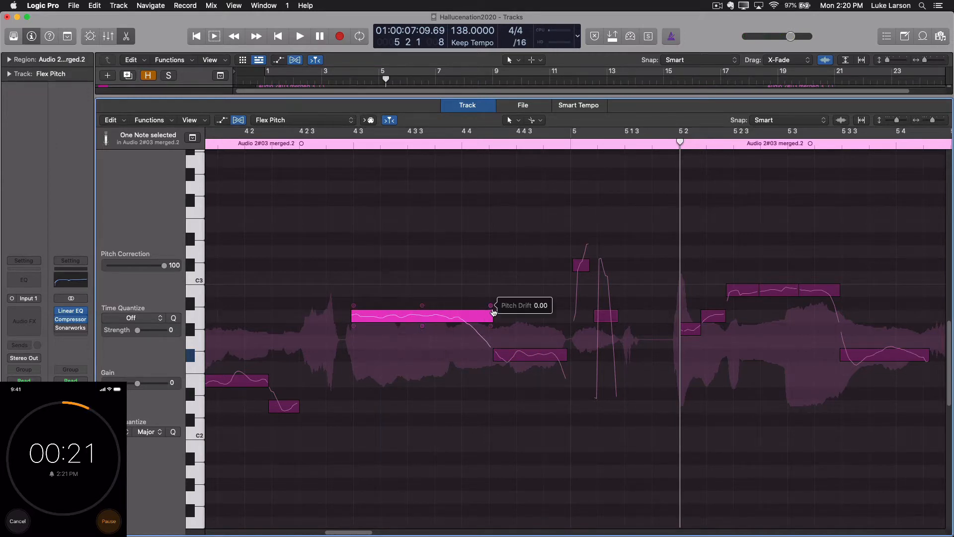
{"action": "left_click", "coordinate": [327, 145]}
{"action": "key", "text": "space"}
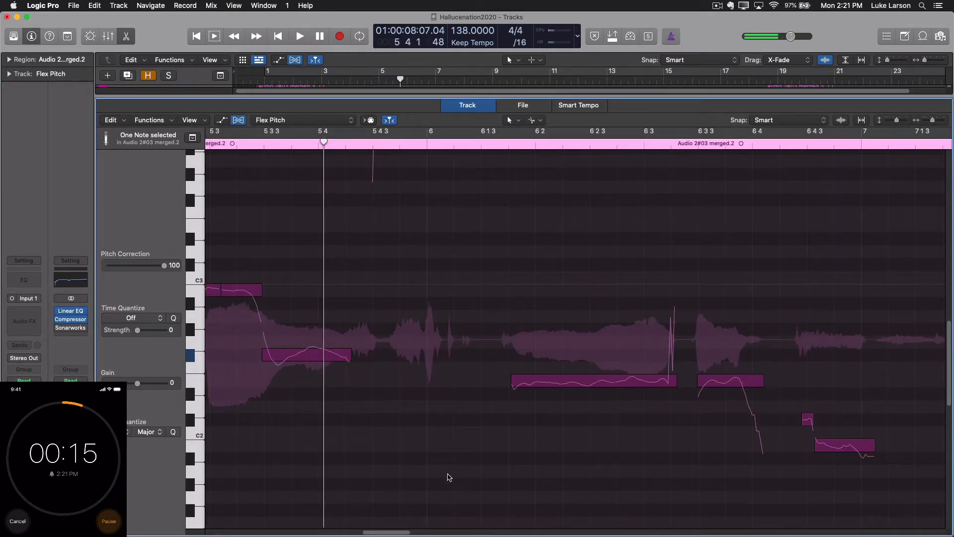
Lower the short note at 5 2 by one semitone and replay from just before it
{"action": "left_click_drag", "start_coordinate": [407, 532], "coordinate": [390, 533]}
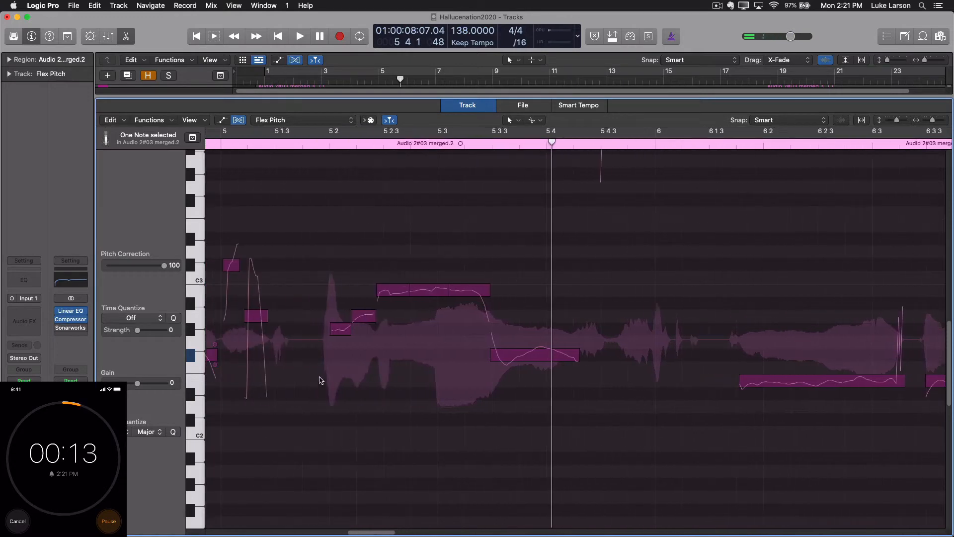
{"action": "left_click_drag", "start_coordinate": [341, 329], "coordinate": [341, 342]}
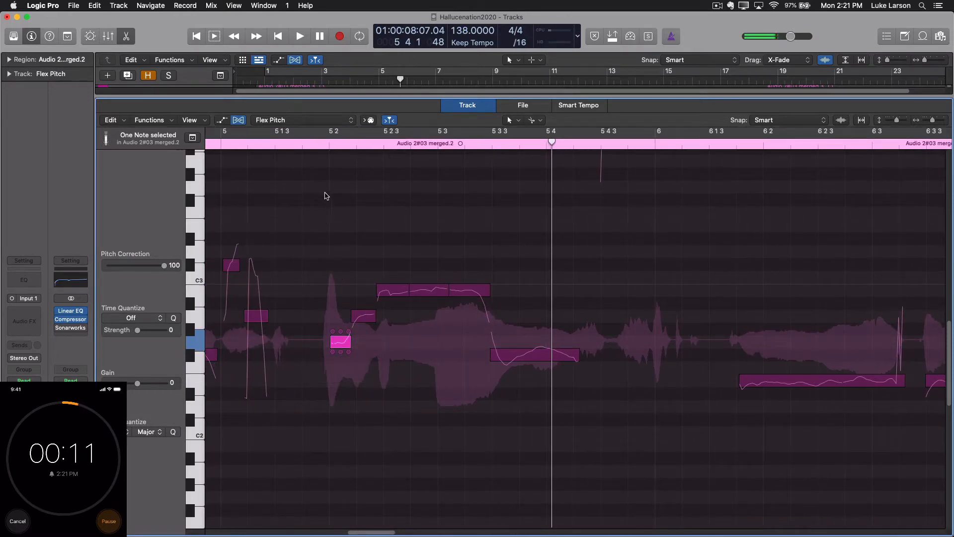
{"action": "double_click", "coordinate": [307, 145]}
{"action": "key", "text": "space"}
Adjust the starting pitch drift and vibrato of the note near 5 3 3, and replay the passage through bar 6
{"action": "left_click", "coordinate": [492, 347]}
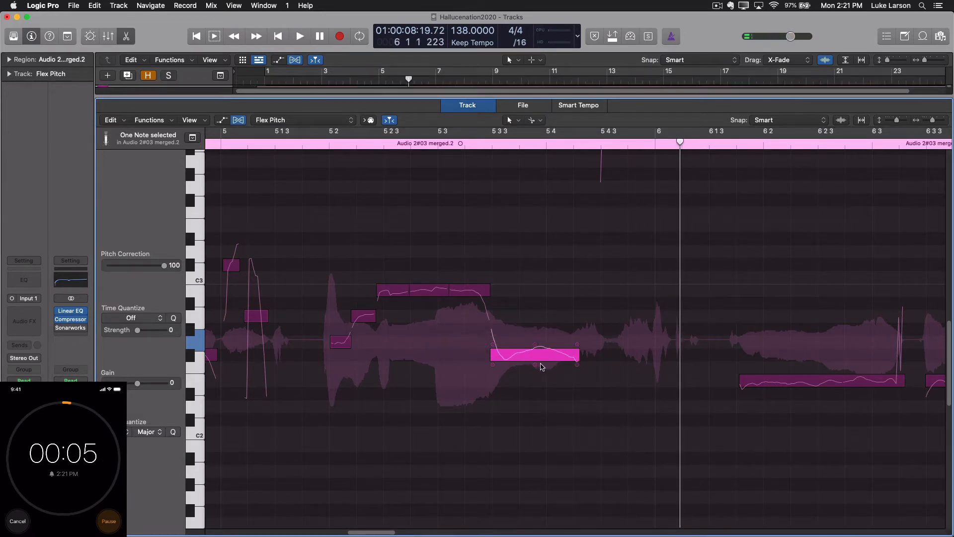
{"action": "left_click_drag", "start_coordinate": [534, 364], "coordinate": [535, 372]}
{"action": "left_click", "coordinate": [328, 133]}
{"action": "key", "text": "space"}
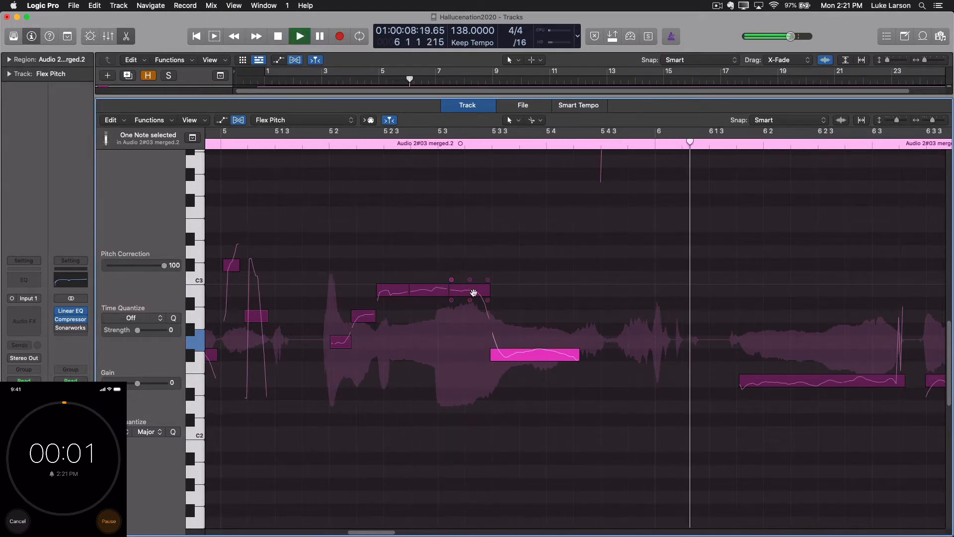
{"action": "key", "text": "space"}
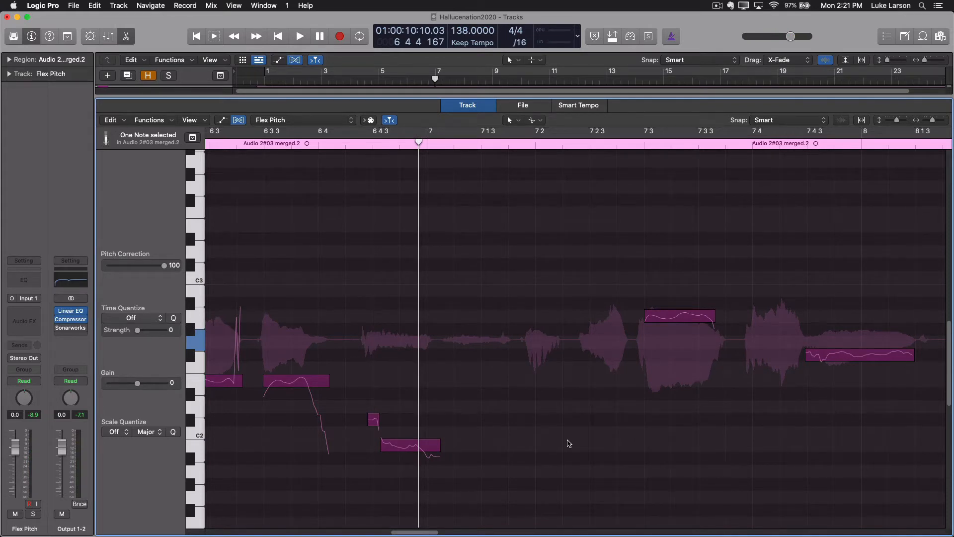
Play the tuned vocal with the song from the start of the region through bar 7
{"action": "left_click_drag", "start_coordinate": [424, 533], "coordinate": [243, 533]}
{"action": "left_click", "coordinate": [366, 143]}
{"action": "key", "text": "space"}
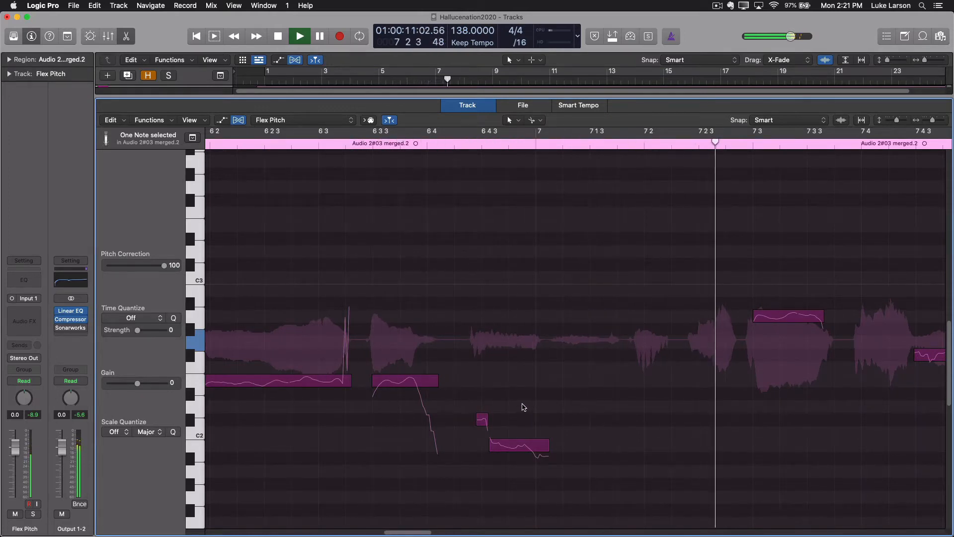
{"action": "key", "text": "space"}
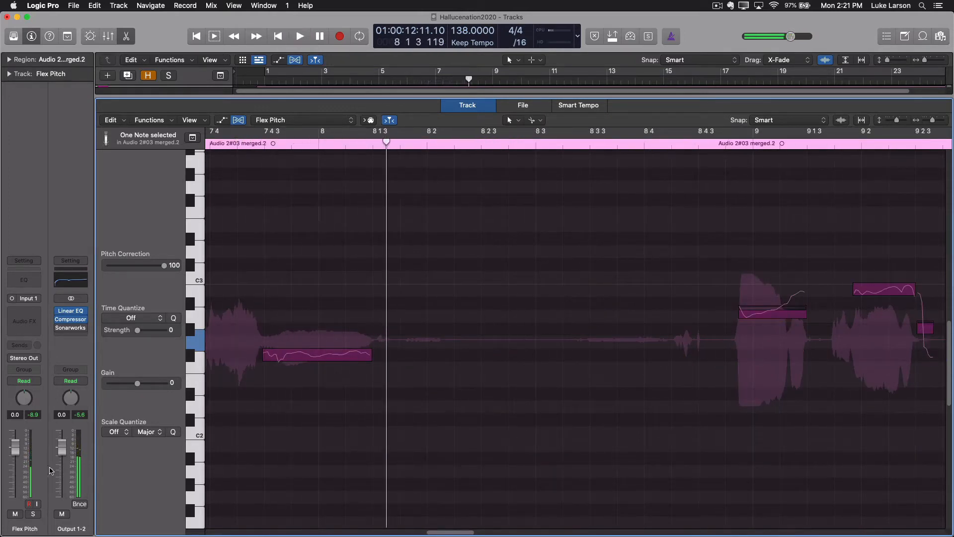
Solo the Flex Pitch vocal track and play it from the start of the region through bar 8
{"action": "left_click", "coordinate": [33, 513]}
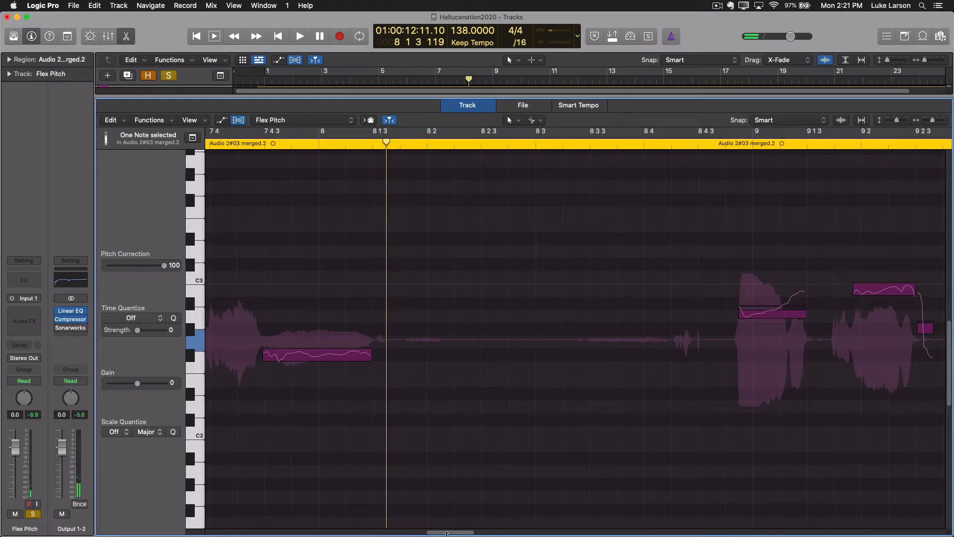
{"action": "left_click_drag", "start_coordinate": [446, 533], "coordinate": [248, 517]}
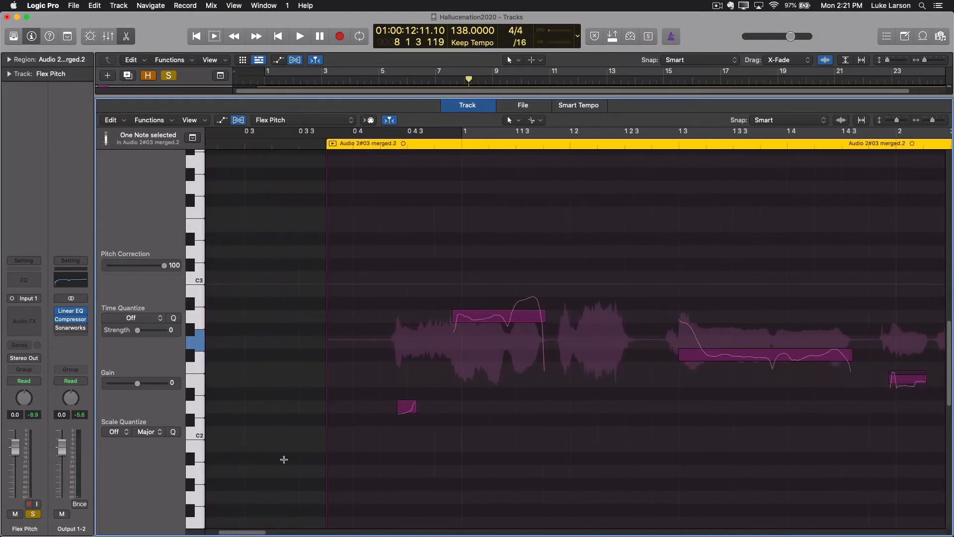
{"action": "left_click", "coordinate": [380, 141]}
{"action": "key", "text": "space"}
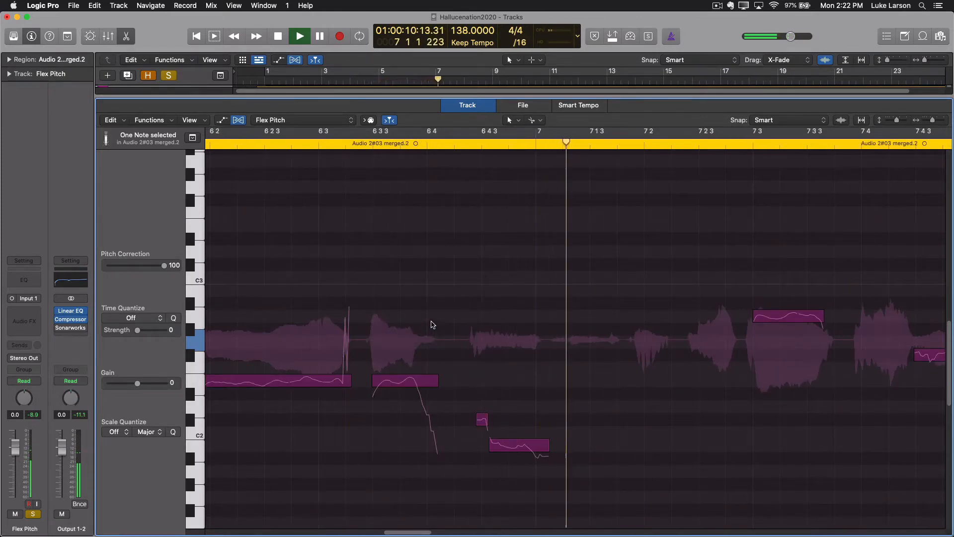
{"action": "key", "text": "space"}
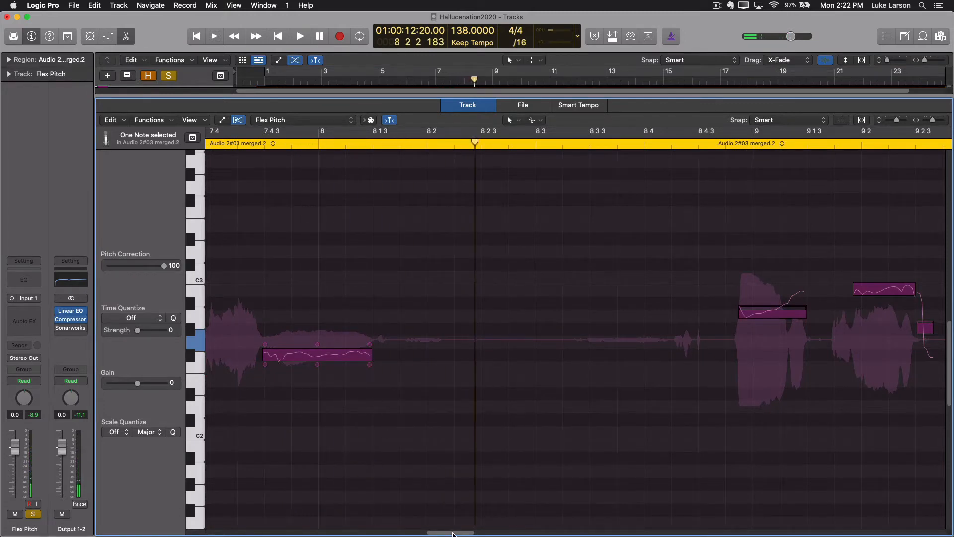
{"action": "left_click_drag", "start_coordinate": [452, 533], "coordinate": [296, 533]}
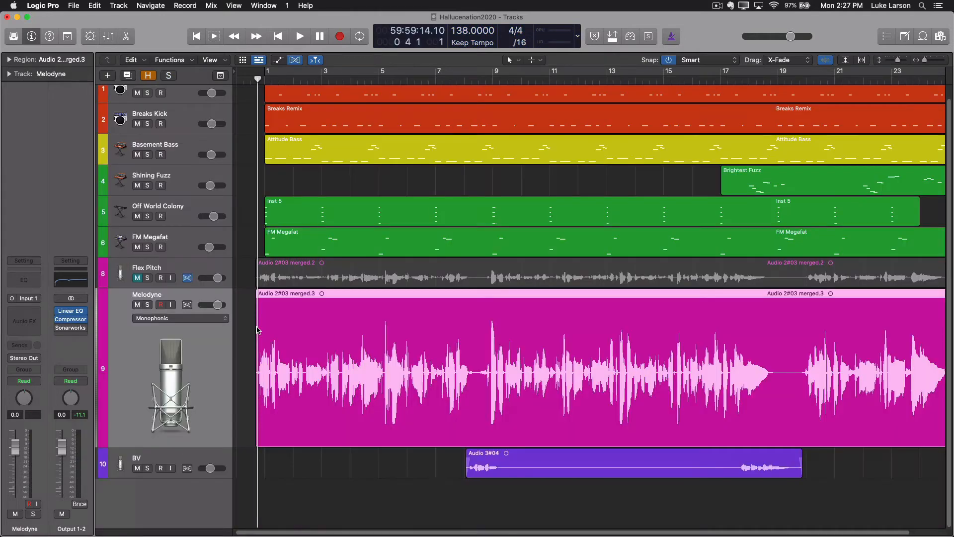
Insert Celemony's Melodyne (ARA) on the Melodyne vocal track and reposition its window to see the whole editor
{"action": "left_click", "coordinate": [26, 315]}
{"action": "mouse_move", "coordinate": [55, 518]}
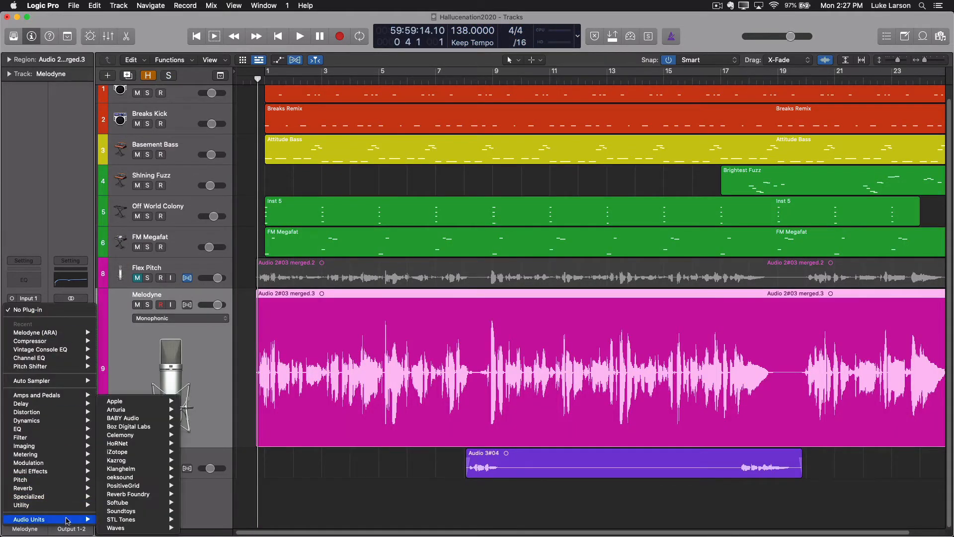
{"action": "mouse_move", "coordinate": [152, 435]}
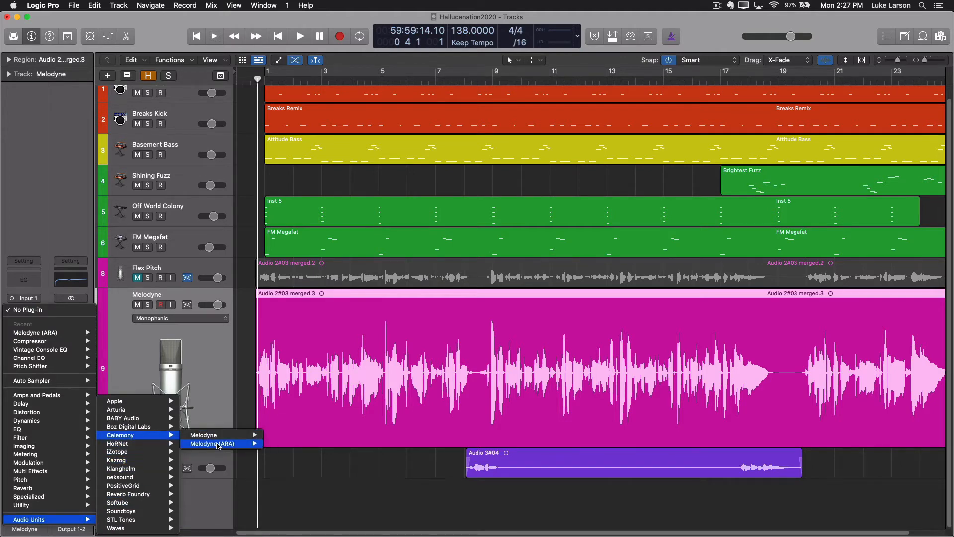
{"action": "mouse_move", "coordinate": [217, 445]}
{"action": "left_click", "coordinate": [216, 443]}
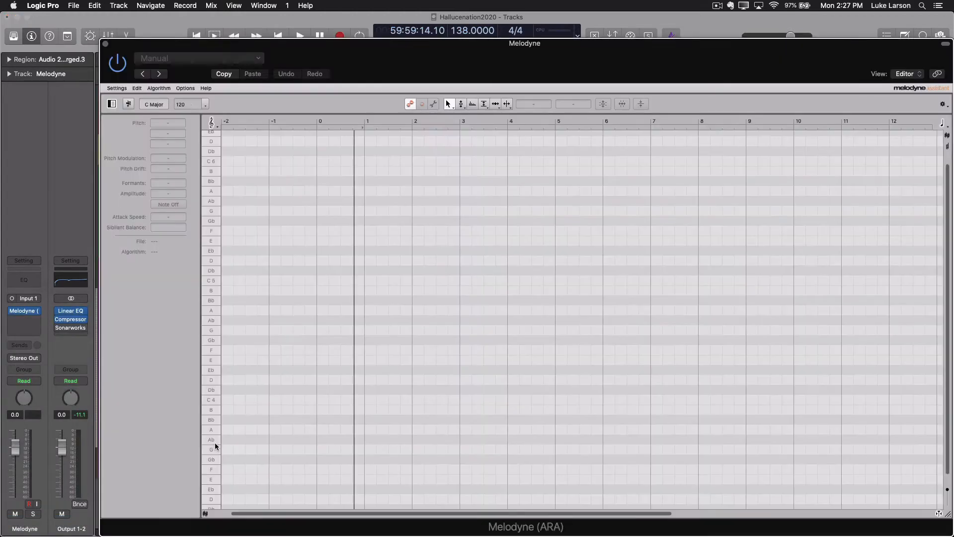
{"action": "left_click_drag", "start_coordinate": [432, 62], "coordinate": [365, 35]}
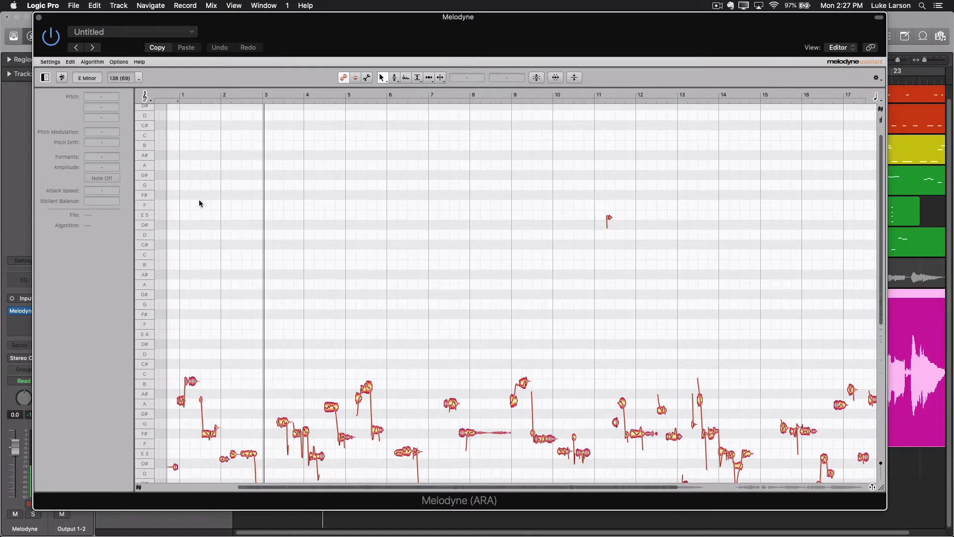
Set the amplitude of the A3 note just before bar 1 to -0.10 dB in Melodyne
{"action": "scroll", "coordinate": [348, 284], "scroll_direction": "down", "scroll_amount": 3}
{"action": "scroll", "coordinate": [365, 302], "scroll_direction": "down", "scroll_amount": 3}
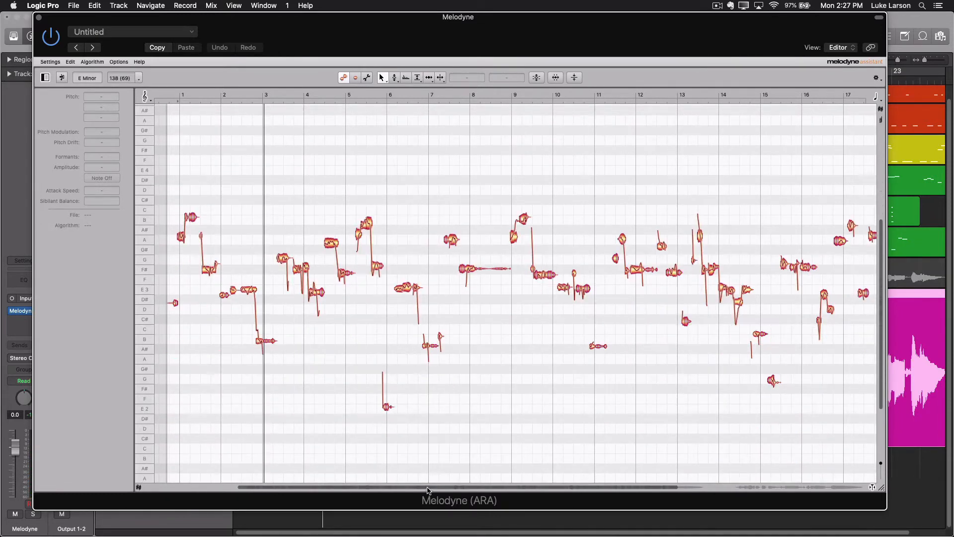
{"action": "scroll", "coordinate": [431, 447], "scroll_direction": "left", "scroll_amount": 5}
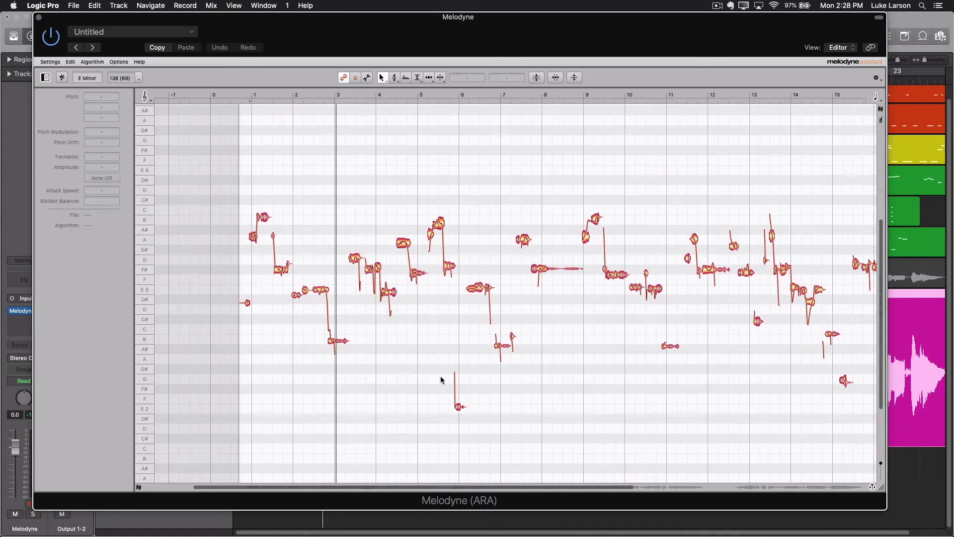
{"action": "scroll", "coordinate": [441, 381], "scroll_direction": "up", "scroll_amount": 10}
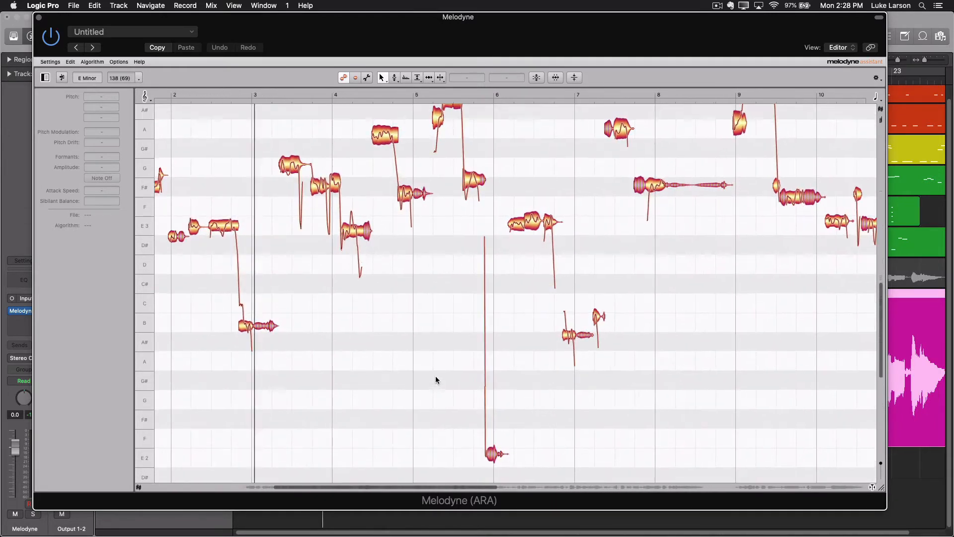
{"action": "scroll", "coordinate": [436, 380], "scroll_direction": "up", "scroll_amount": 3}
{"action": "scroll", "coordinate": [436, 380], "scroll_direction": "left", "scroll_amount": 5}
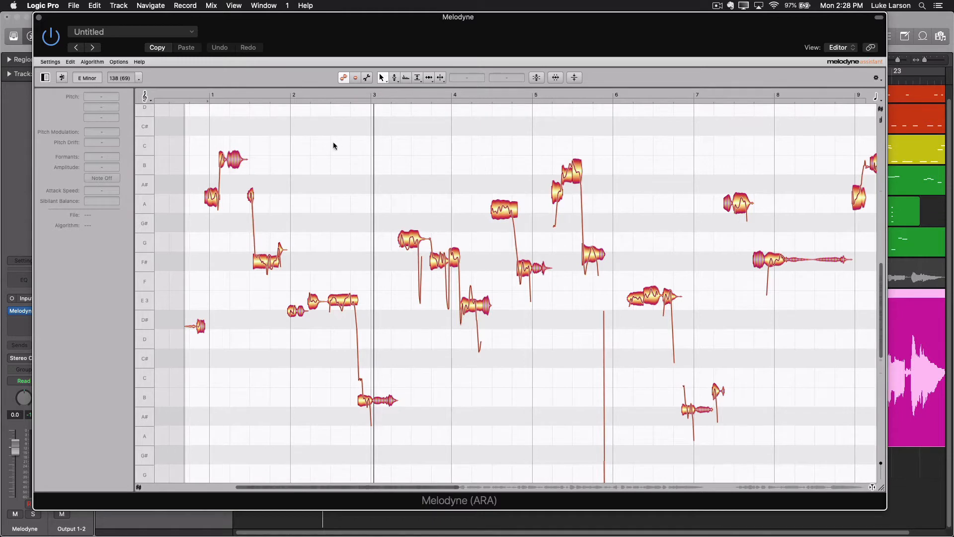
{"action": "left_click", "coordinate": [213, 201]}
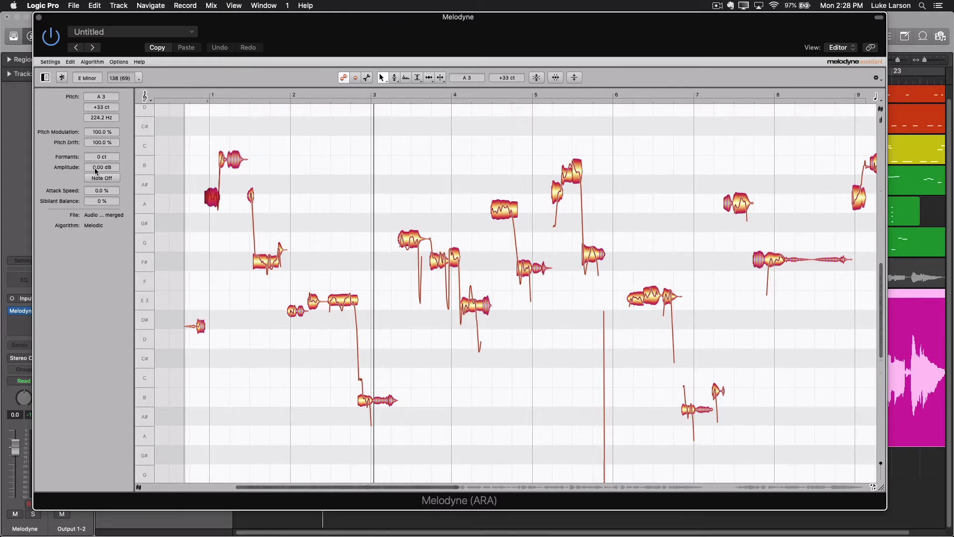
{"action": "left_click_drag", "start_coordinate": [96, 170], "coordinate": [95, 168]}
Set the sibilant balance of the B3 note early in bar 1 to 1 %
{"action": "left_click", "coordinate": [234, 161]}
{"action": "left_click", "coordinate": [235, 173]}
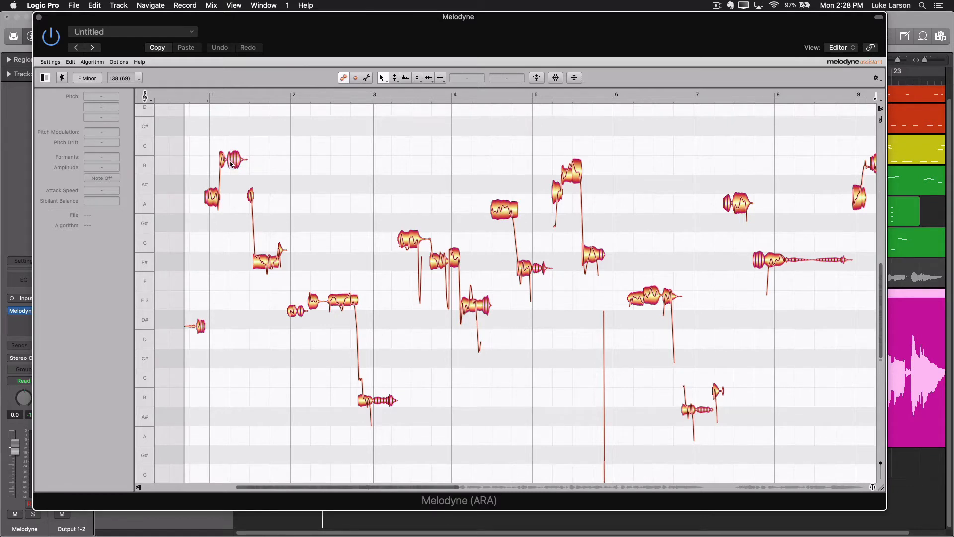
{"action": "left_click", "coordinate": [237, 162]}
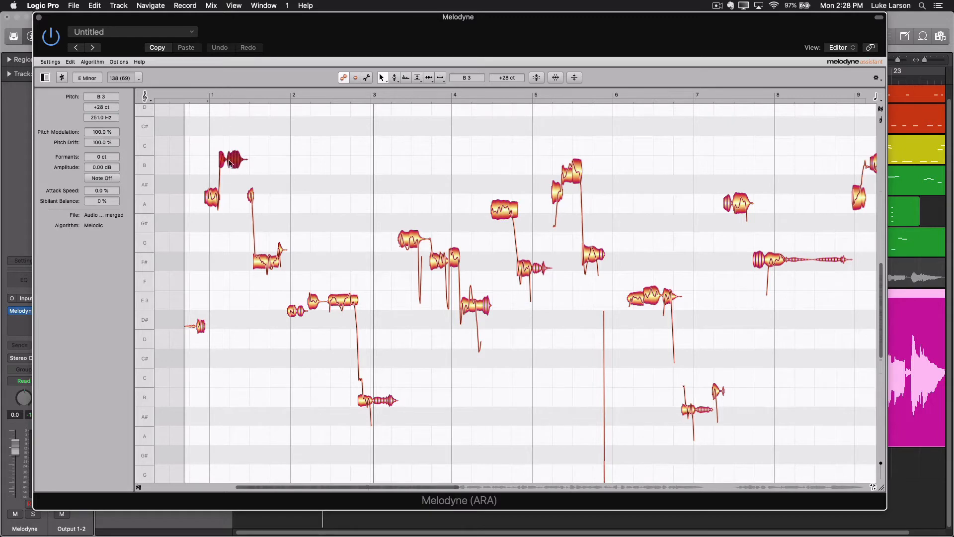
{"action": "mouse_move", "coordinate": [100, 202]}
{"action": "left_mouse_down"}
{"action": "mouse_move", "coordinate": [99, 247]}
{"action": "mouse_move", "coordinate": [101, 200]}
{"action": "left_mouse_up"}
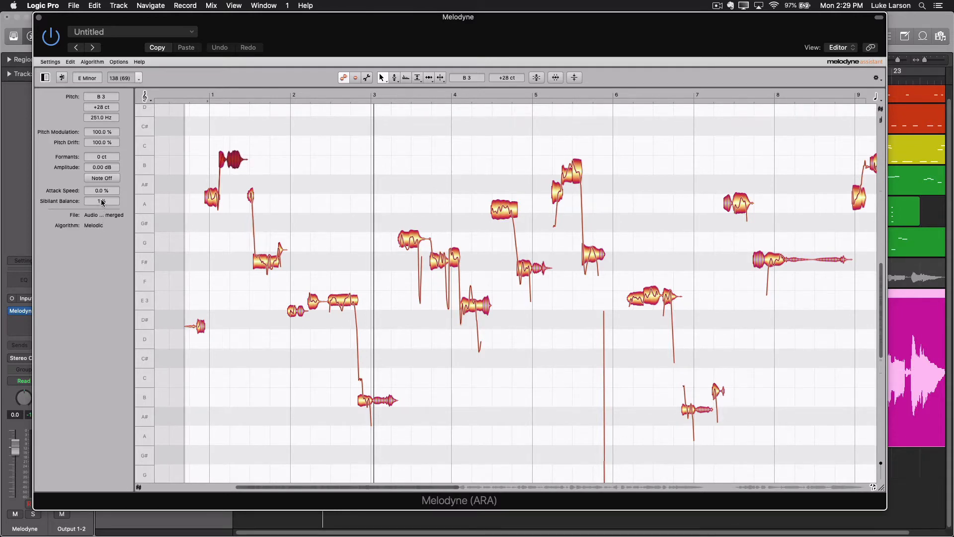
Set the sibilant balance of the E3 note at the start of bar 4 to -1 %
{"action": "left_click", "coordinate": [483, 305]}
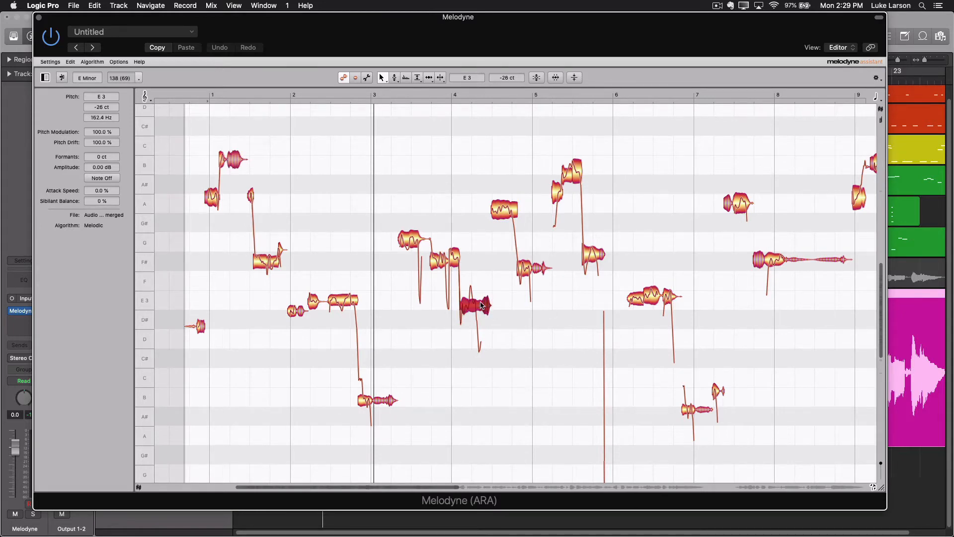
{"action": "left_click_drag", "start_coordinate": [97, 203], "coordinate": [100, 241]}
{"action": "left_click_drag", "start_coordinate": [105, 199], "coordinate": [105, 199]}
Try snapping the A3 note in the middle of bar 4 to exact pitch with the Pitch tool, and undo it
{"action": "left_click", "coordinate": [394, 78]}
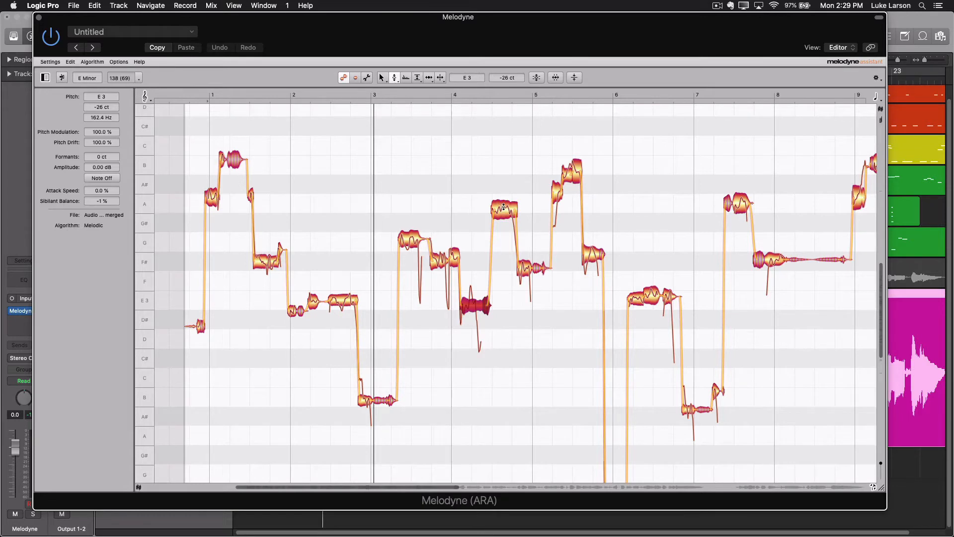
{"action": "double_click", "coordinate": [503, 208]}
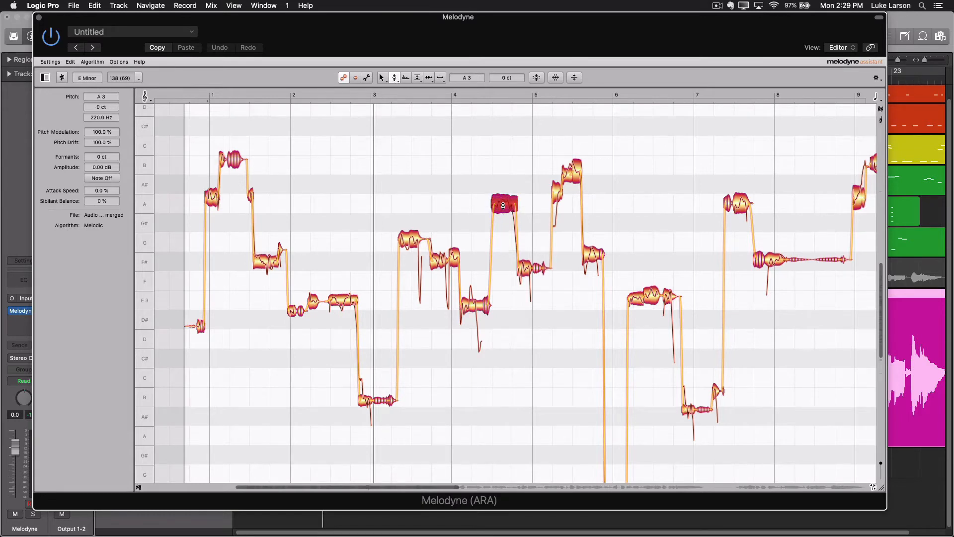
{"action": "key", "text": "super+z"}
Try splitting the A3 note in the middle of bar 4 with the Note Separation tool, and undo it
{"action": "left_click", "coordinate": [440, 78]}
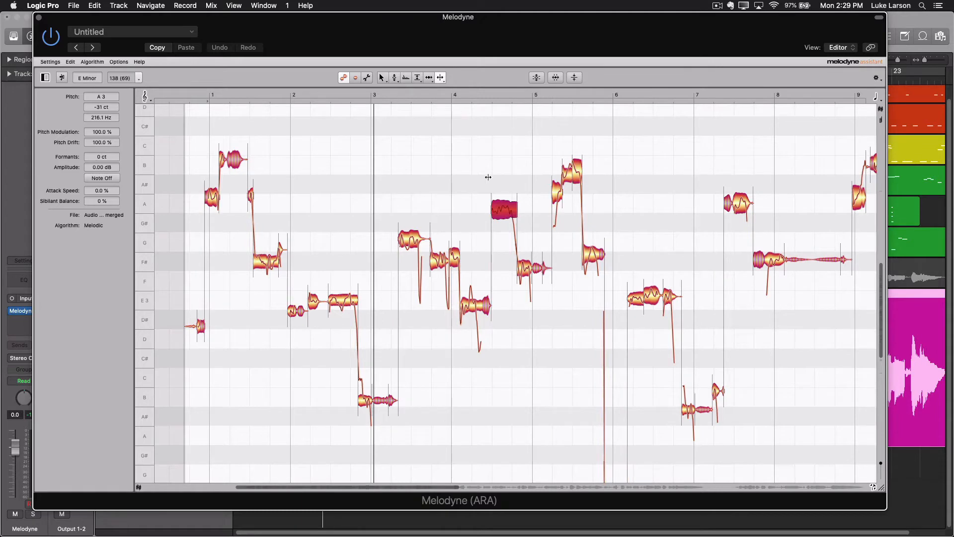
{"action": "double_click", "coordinate": [503, 214]}
{"action": "key", "text": "super+z"}
Set the bar 4 A3 note's pitch modulation to 98 % and its pitch drift to 102 %
{"action": "mouse_move", "coordinate": [97, 135]}
{"action": "left_mouse_down"}
{"action": "mouse_move", "coordinate": [101, 166]}
{"action": "mouse_move", "coordinate": [106, 136]}
{"action": "mouse_move", "coordinate": [99, 161]}
{"action": "mouse_move", "coordinate": [99, 151]}
{"action": "left_mouse_up"}
{"action": "left_click_drag", "start_coordinate": [101, 191], "coordinate": [110, 143]}
{"action": "left_click", "coordinate": [430, 77]}
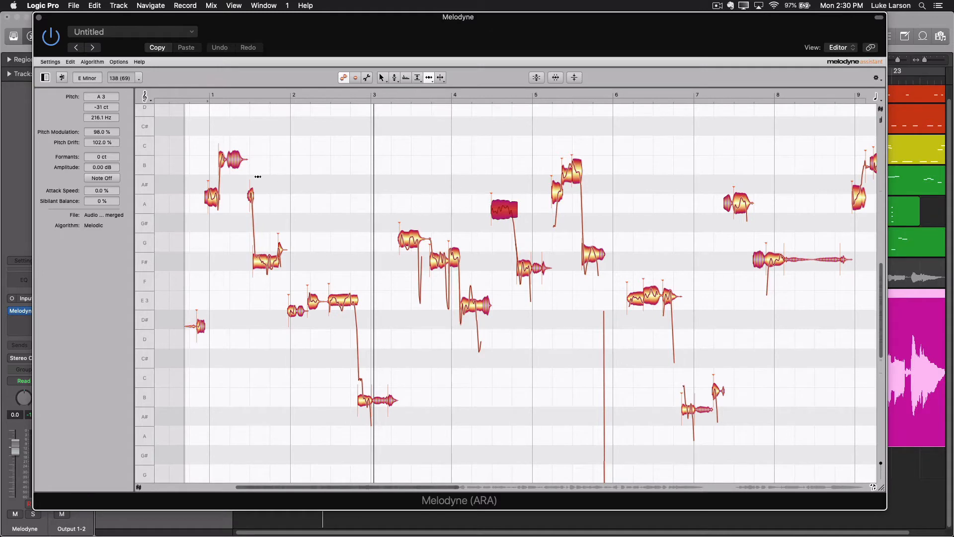
Play the vocal from its start and snap the A3 note before bar 1 and the B3 note after it to exact pitch
{"action": "left_click_drag", "start_coordinate": [404, 486], "coordinate": [358, 372]}
{"action": "left_click", "coordinate": [322, 95]}
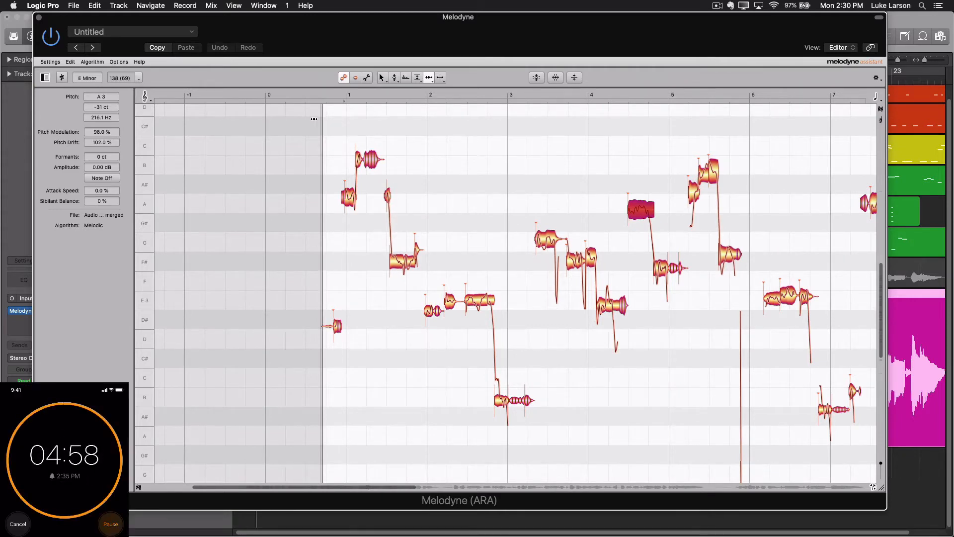
{"action": "key", "text": "space"}
{"action": "left_click", "coordinate": [394, 78]}
{"action": "double_click", "coordinate": [205, 202]}
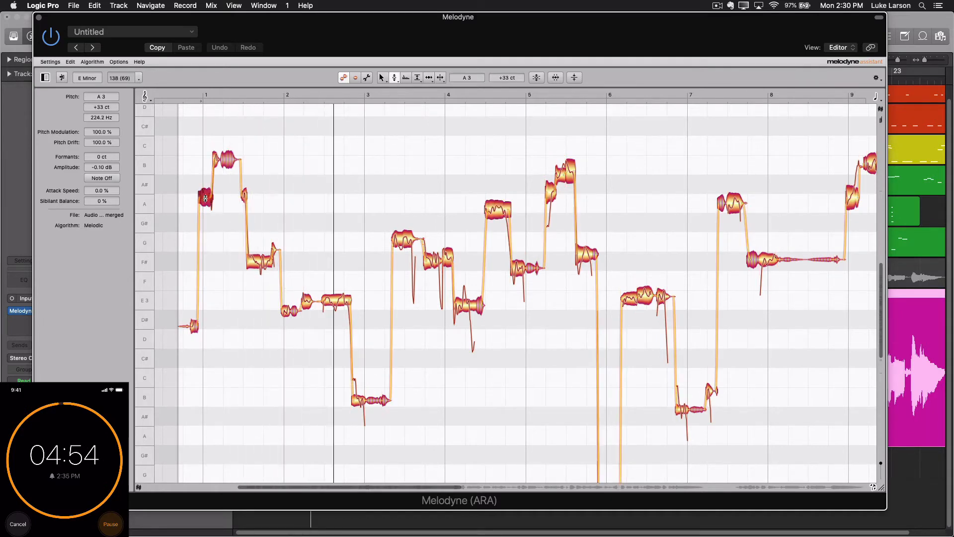
{"action": "double_click", "coordinate": [217, 159]}
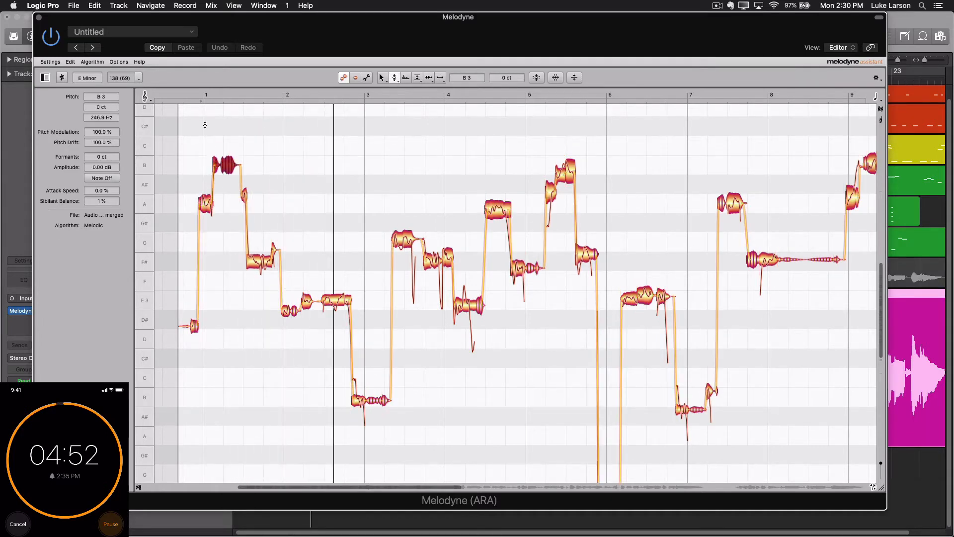
Move the very first vocal note to D3 and replay from the start of the vocal
{"action": "left_click", "coordinate": [195, 91]}
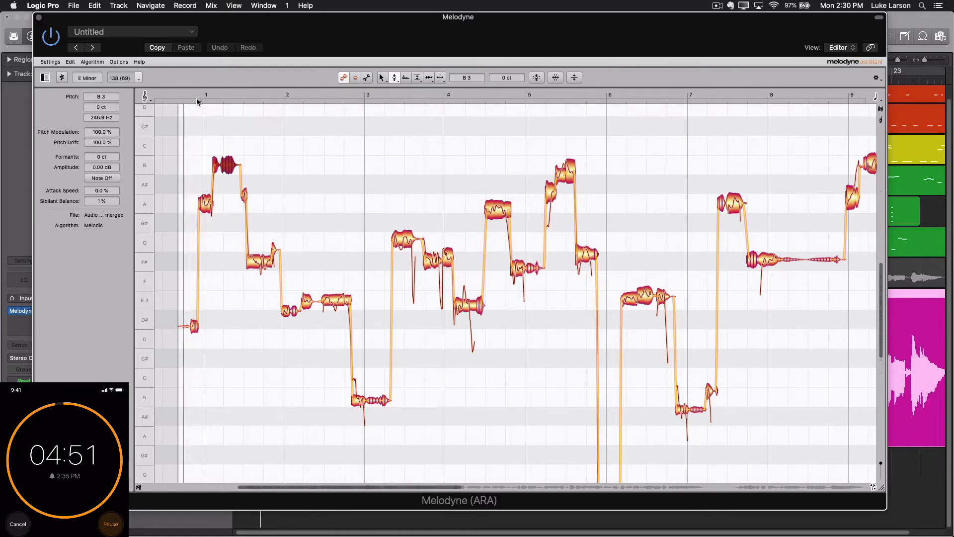
{"action": "double_click", "coordinate": [192, 325]}
{"action": "mouse_move", "coordinate": [193, 321]}
{"action": "left_mouse_down"}
{"action": "mouse_move", "coordinate": [193, 303]}
{"action": "mouse_move", "coordinate": [194, 339]}
{"action": "left_mouse_up"}
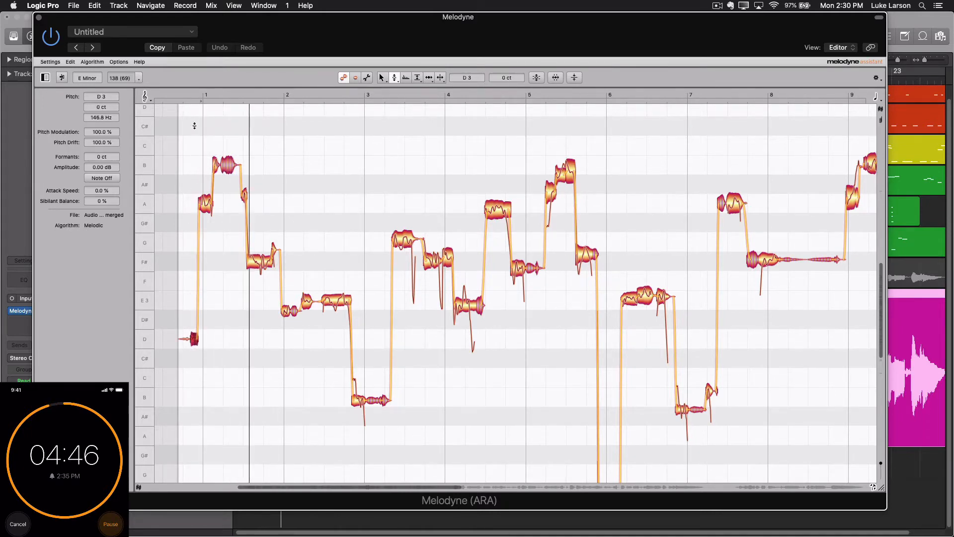
{"action": "left_click", "coordinate": [183, 96]}
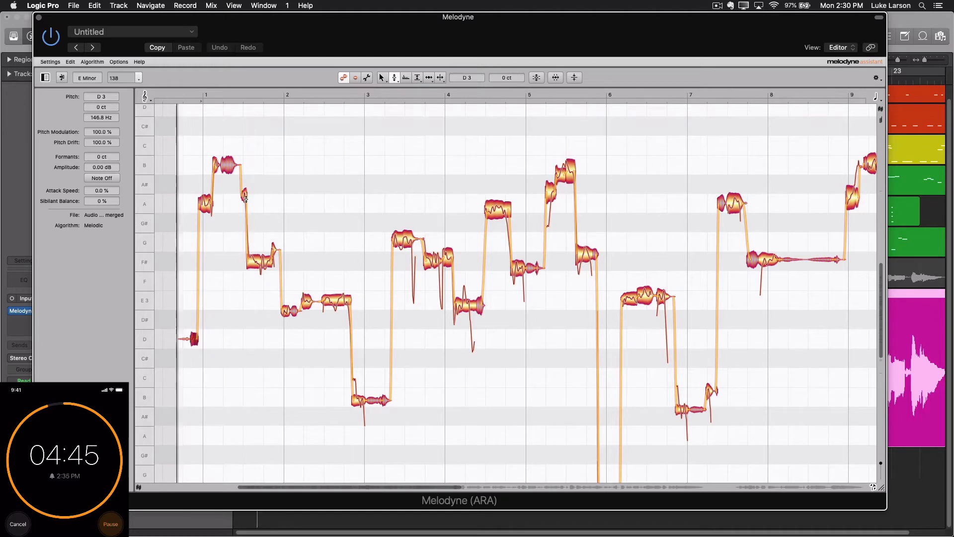
Snap the F#3 note in bar 1 and the two E3 notes in bar 2 to exact pitch
{"action": "left_click", "coordinate": [256, 272]}
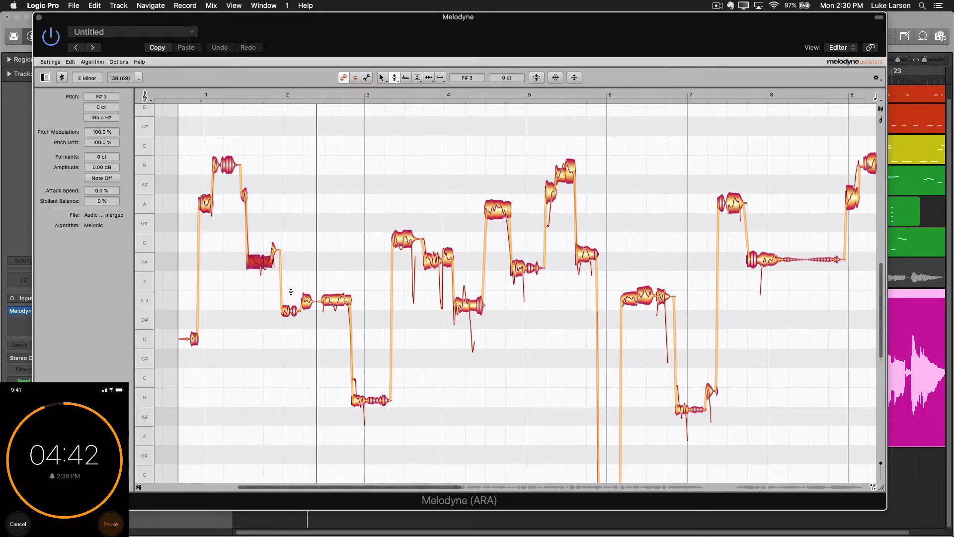
{"action": "left_click", "coordinate": [343, 304]}
{"action": "left_click", "coordinate": [303, 304]}
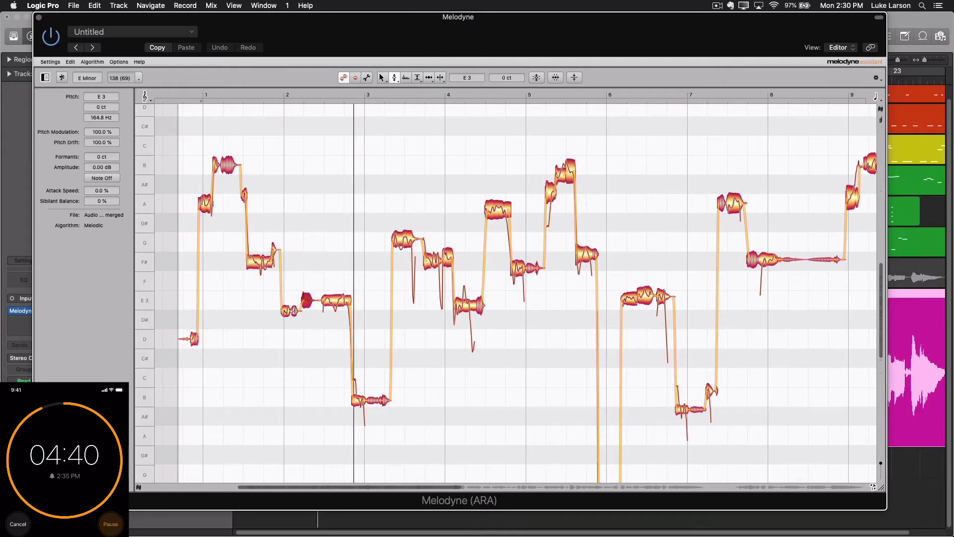
Raise the short note at the start of bar 2 to E3 and replay from the middle of bar 1
{"action": "left_click_drag", "start_coordinate": [286, 313], "coordinate": [285, 301]}
{"action": "left_click", "coordinate": [239, 95]}
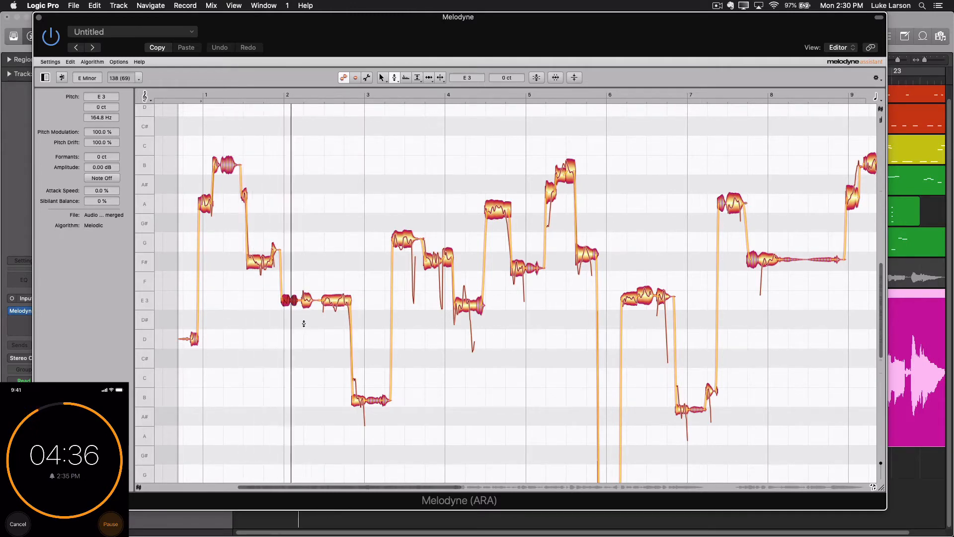
{"action": "key", "text": "space"}
Snap the B2 note just before bar 3 and the G3 note in bar 3 to exact pitch, replaying the passage from before bar 2
{"action": "left_click", "coordinate": [361, 395]}
{"action": "left_click", "coordinate": [272, 96]}
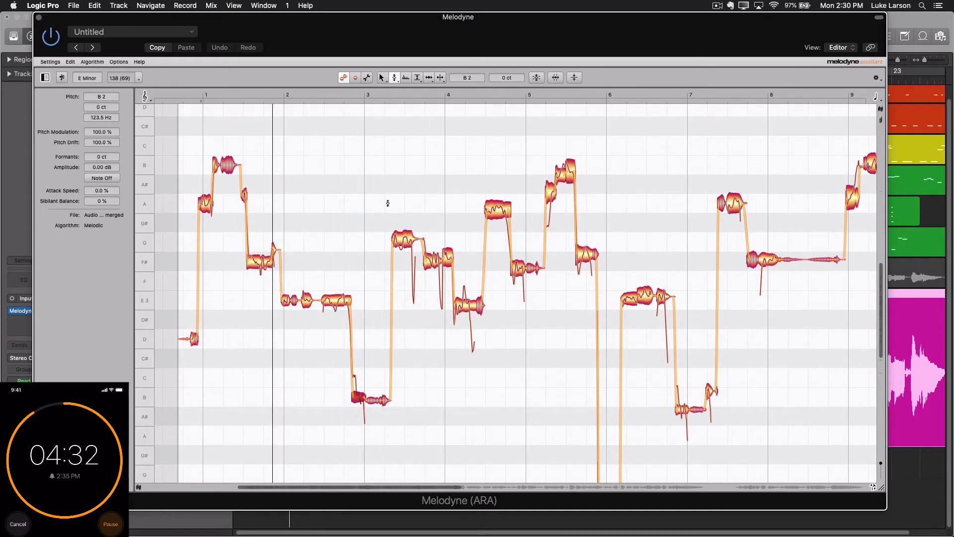
{"action": "left_click", "coordinate": [400, 242]}
{"action": "key", "text": "space"}
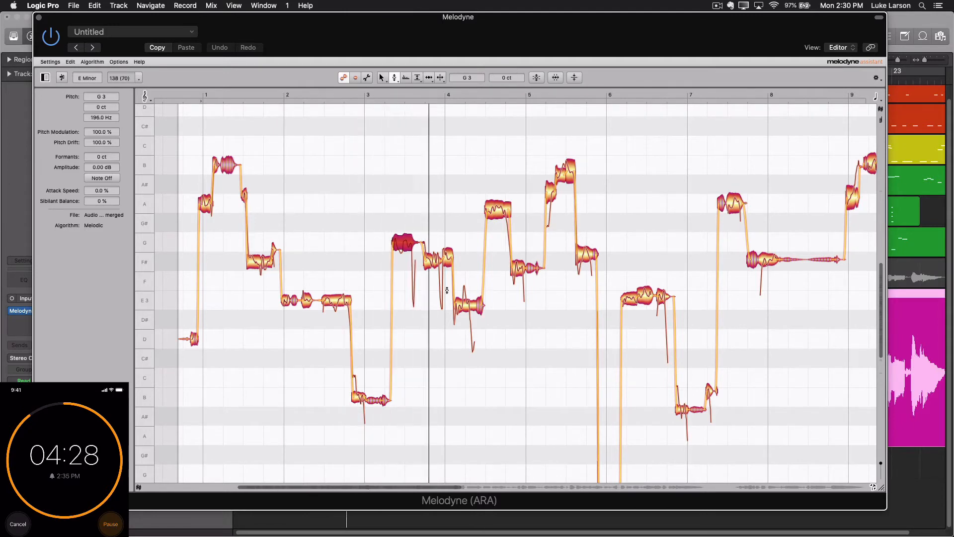
{"action": "key", "text": "space"}
Try the note late in bar 3 at G3, return it to F#3, and replay each version from just before bar 3
{"action": "left_click", "coordinate": [431, 262]}
{"action": "left_click_drag", "start_coordinate": [431, 262], "coordinate": [431, 243]}
{"action": "left_click", "coordinate": [360, 95]}
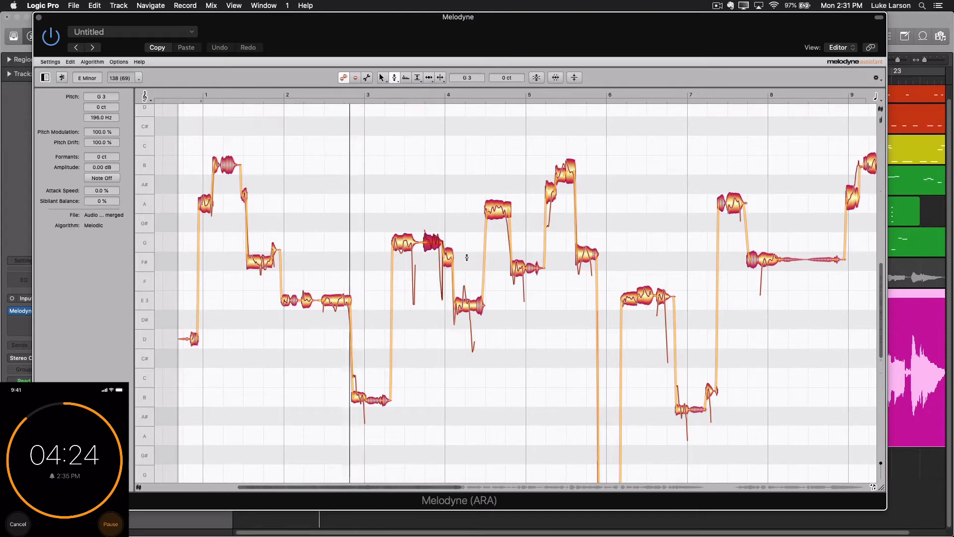
{"action": "key", "text": "space"}
{"action": "left_click_drag", "start_coordinate": [431, 244], "coordinate": [431, 263]}
{"action": "double_click", "coordinate": [373, 94]}
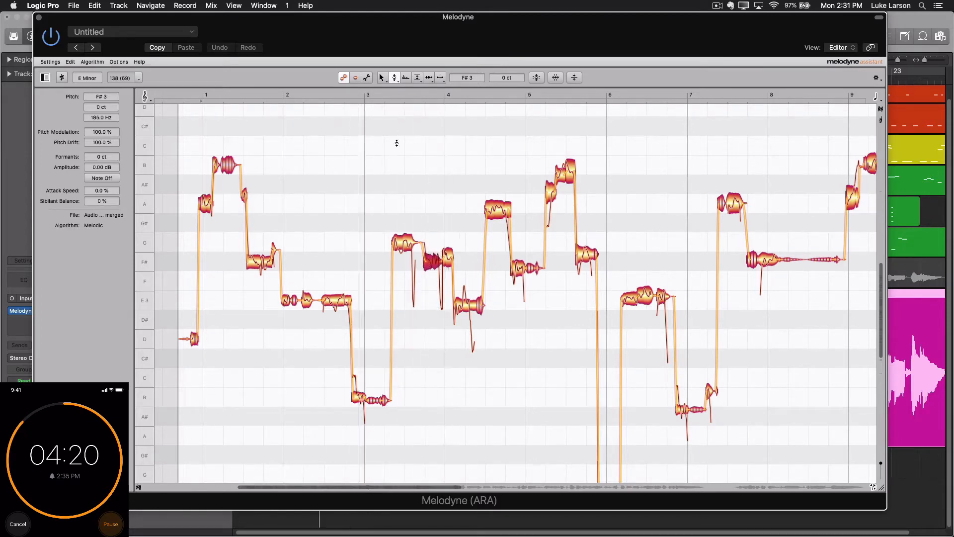
Snap the E3, A3 and two F#3 notes in bar 4 to exact pitch while the vocal plays
{"action": "double_click", "coordinate": [469, 305]}
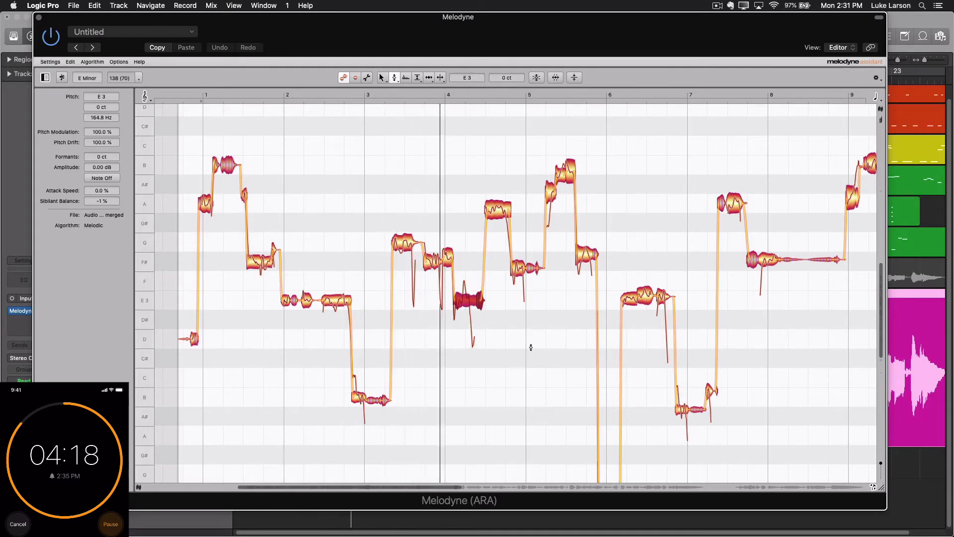
{"action": "left_click", "coordinate": [448, 259]}
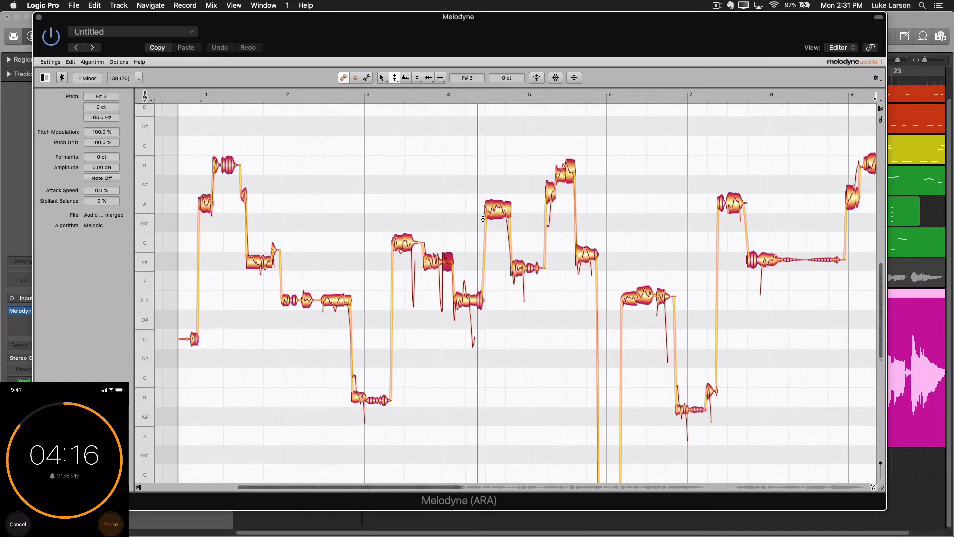
{"action": "left_click", "coordinate": [498, 205]}
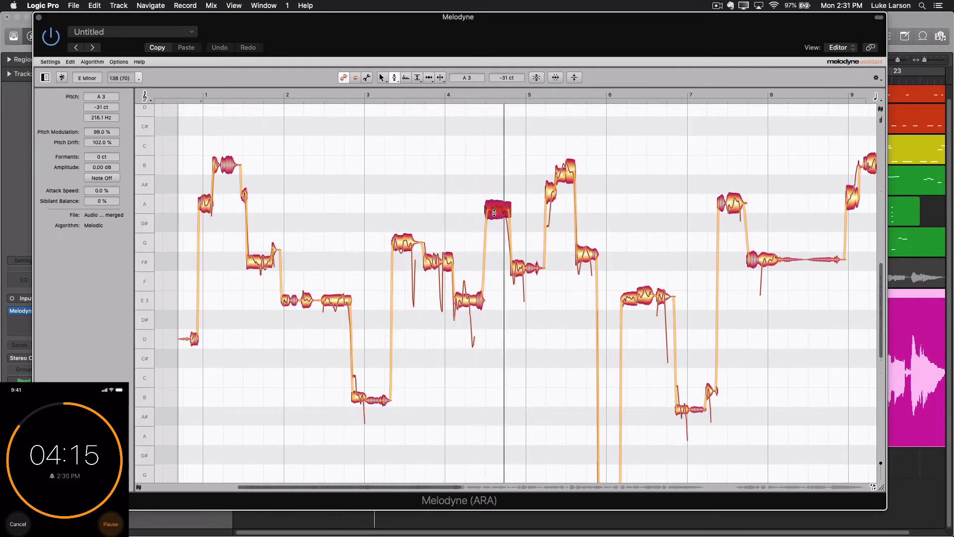
{"action": "left_click", "coordinate": [517, 269]}
{"action": "key", "text": "space"}
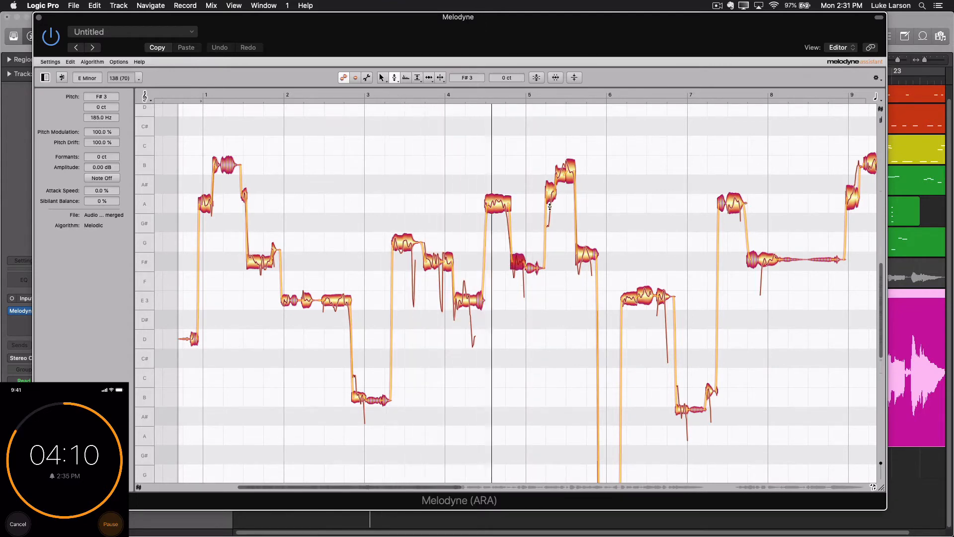
Snap the A3 note, both B3 notes and the closing F#3 note in bar 5 to exact pitch
{"action": "mouse_move", "coordinate": [551, 193]}
{"action": "left_mouse_down"}
{"action": "mouse_move", "coordinate": [551, 174]}
{"action": "mouse_move", "coordinate": [550, 202]}
{"action": "left_mouse_up"}
{"action": "left_click", "coordinate": [559, 174]}
{"action": "double_click", "coordinate": [559, 174]}
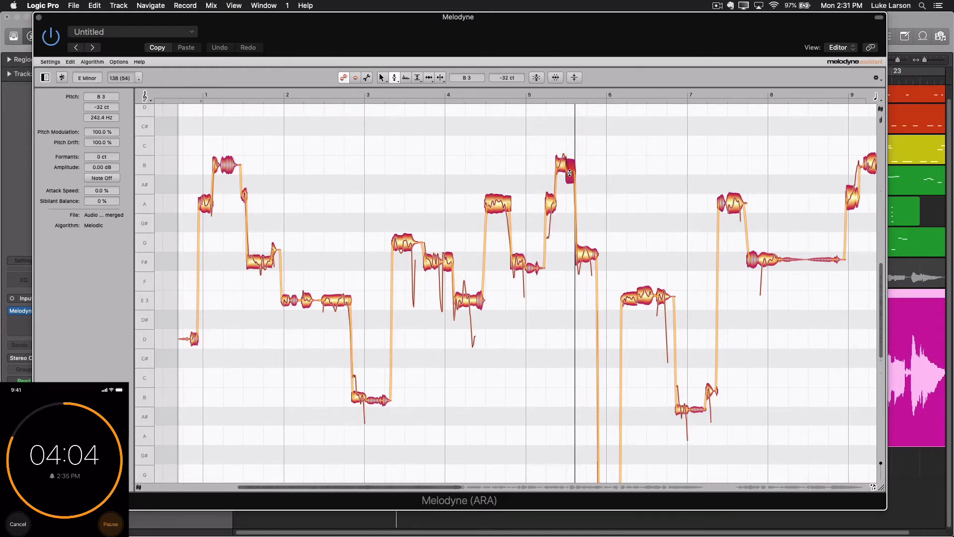
{"action": "mouse_move", "coordinate": [578, 256]}
{"action": "left_mouse_down"}
{"action": "mouse_move", "coordinate": [585, 242]}
{"action": "mouse_move", "coordinate": [584, 254]}
{"action": "left_mouse_up"}
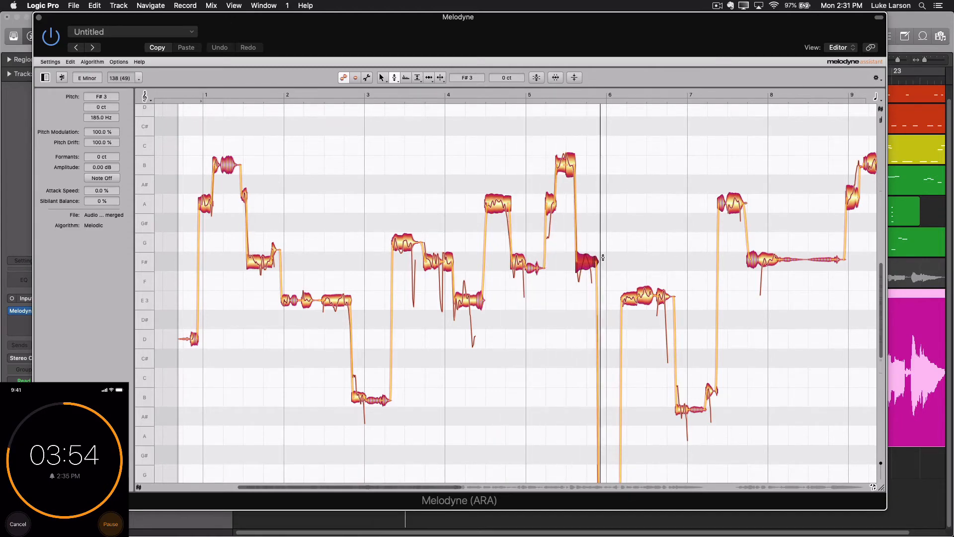
Snap the E3 notes in bar 6 to exact pitch and replay from late in bar 5
{"action": "left_click", "coordinate": [632, 300]}
{"action": "double_click", "coordinate": [632, 301]}
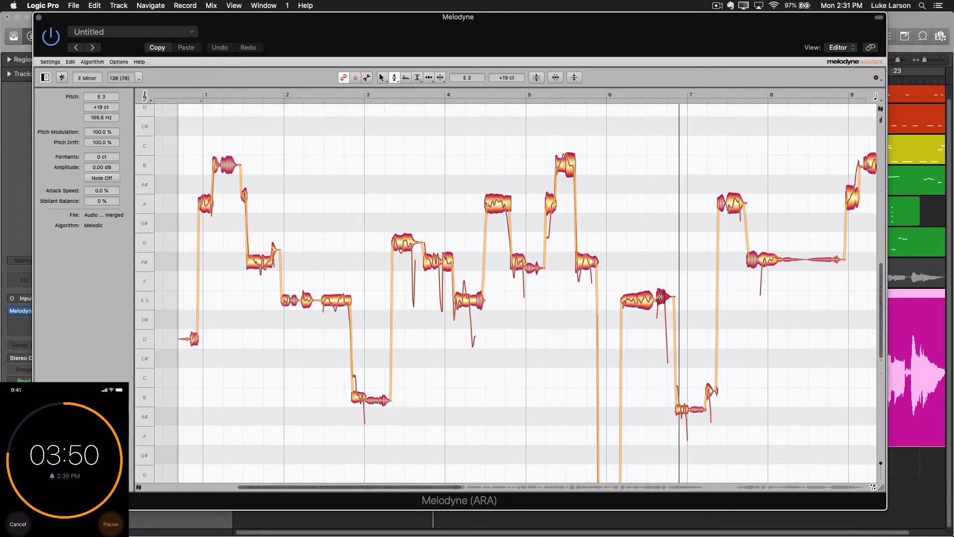
{"action": "left_click", "coordinate": [582, 92]}
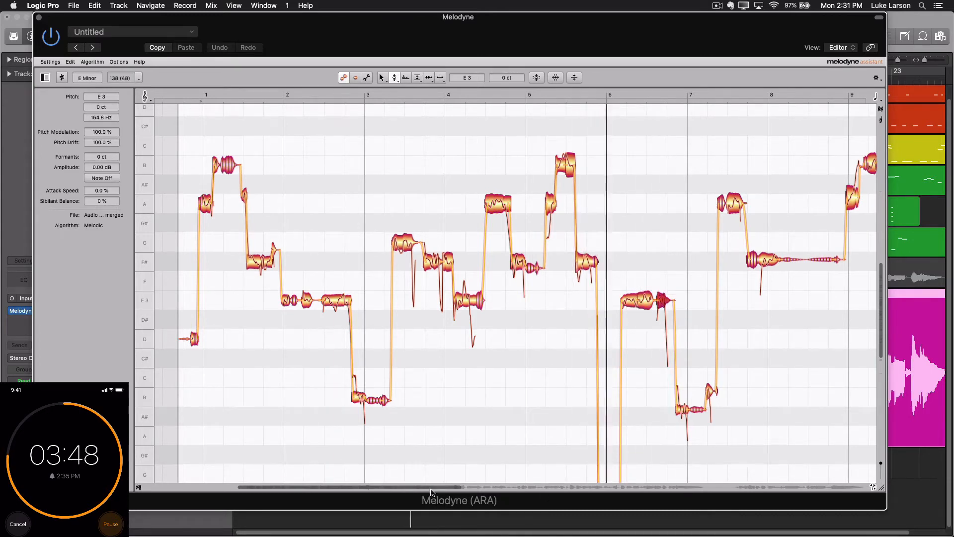
Move the low note just before bar 7 and the short low note in bar 7 to B2, replaying from the middle of bar 5
{"action": "left_click_drag", "start_coordinate": [432, 488], "coordinate": [475, 488]}
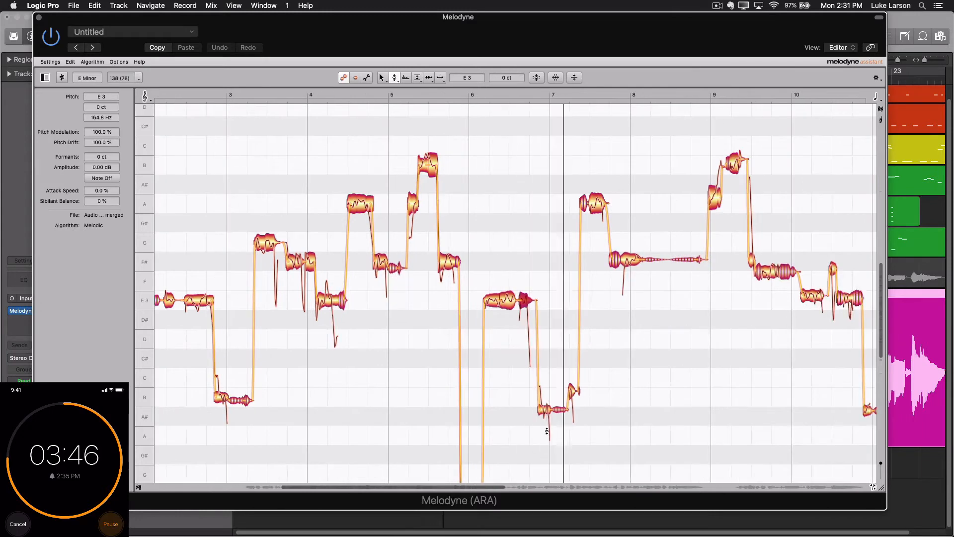
{"action": "left_click", "coordinate": [544, 411]}
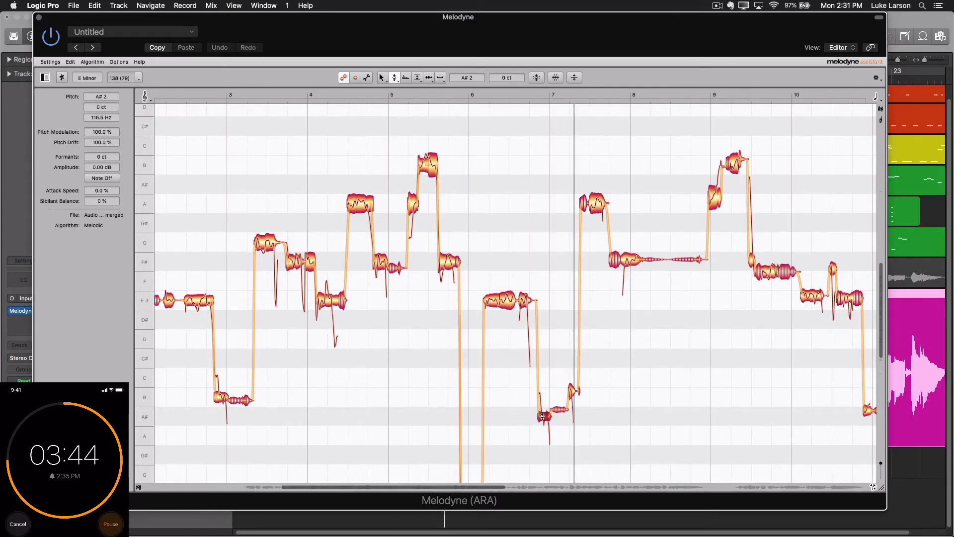
{"action": "left_click_drag", "start_coordinate": [544, 413], "coordinate": [544, 394]}
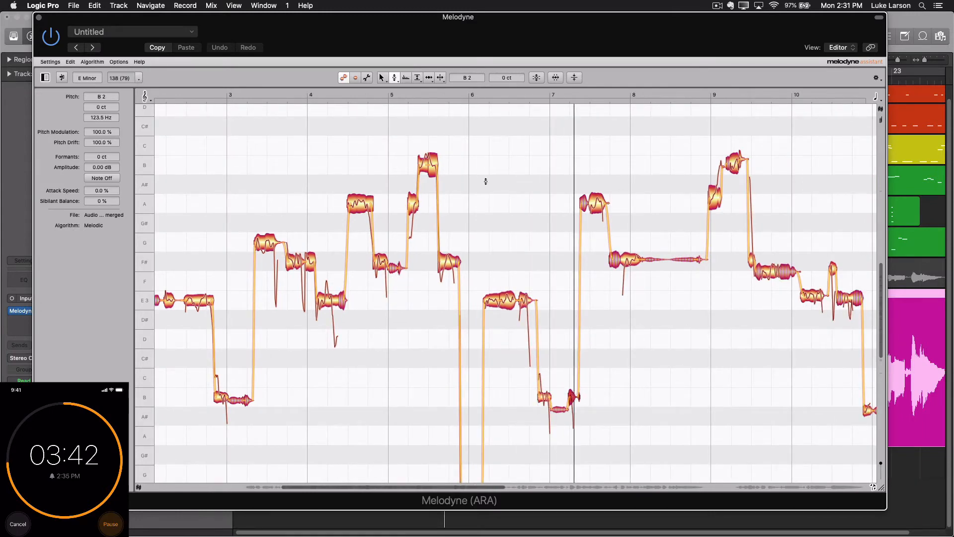
{"action": "left_click", "coordinate": [437, 94]}
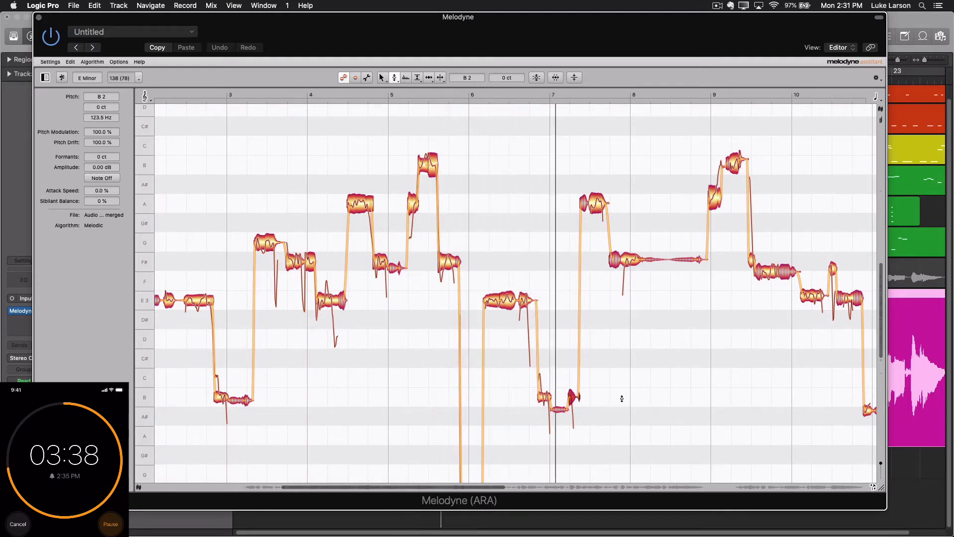
Snap the A3 note in bar 7, the F#3 note at bar 8, and the A3 and B3 notes in bar 9 to exact pitch
{"action": "double_click", "coordinate": [597, 203]}
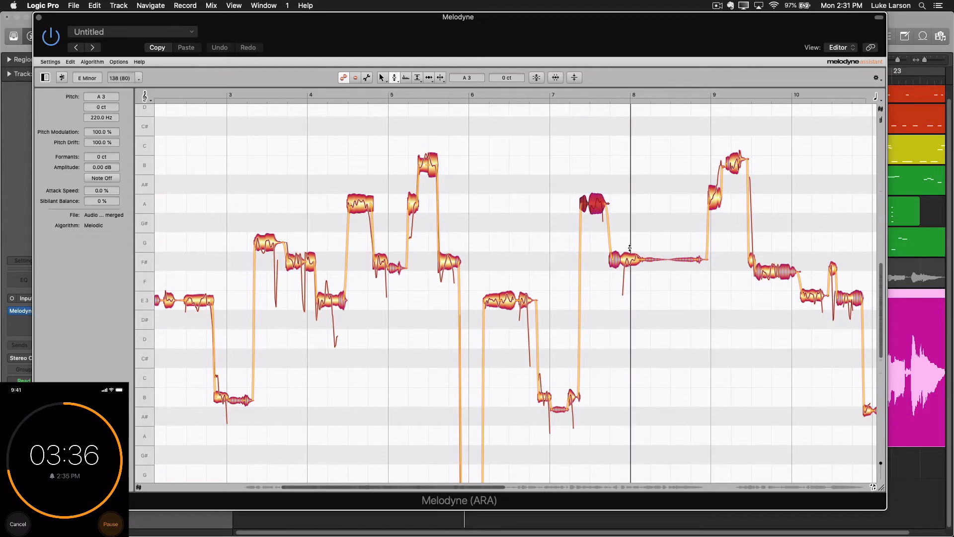
{"action": "left_click", "coordinate": [634, 263]}
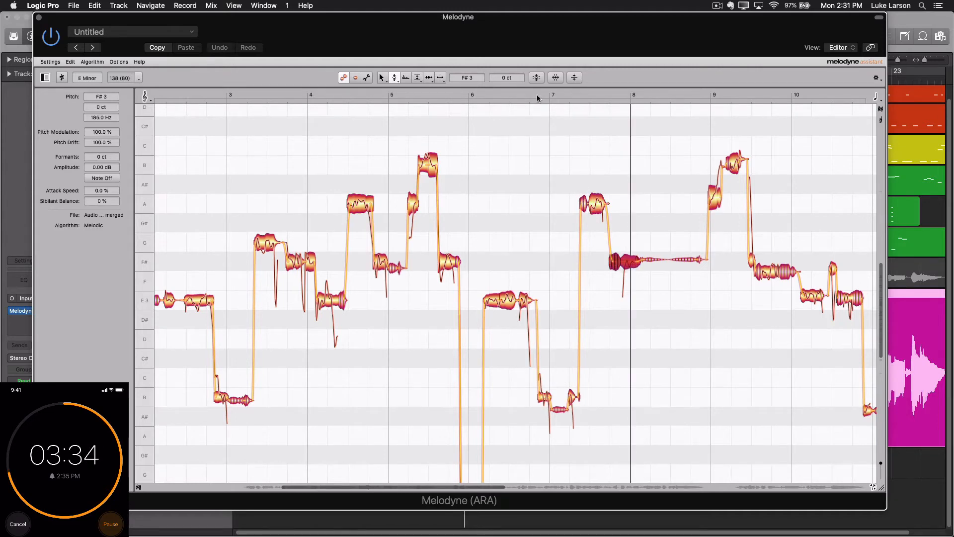
{"action": "left_click", "coordinate": [713, 198]}
{"action": "double_click", "coordinate": [713, 198]}
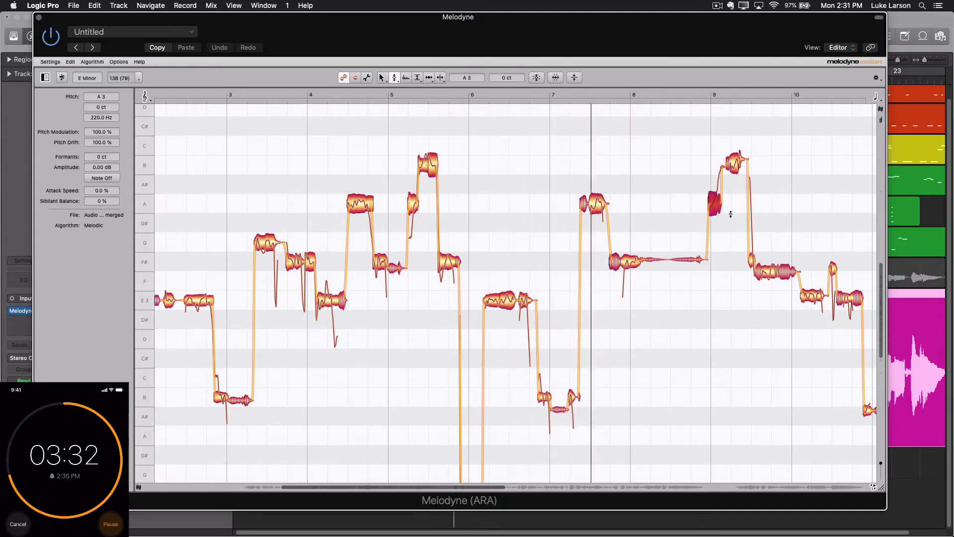
{"action": "left_click", "coordinate": [732, 164]}
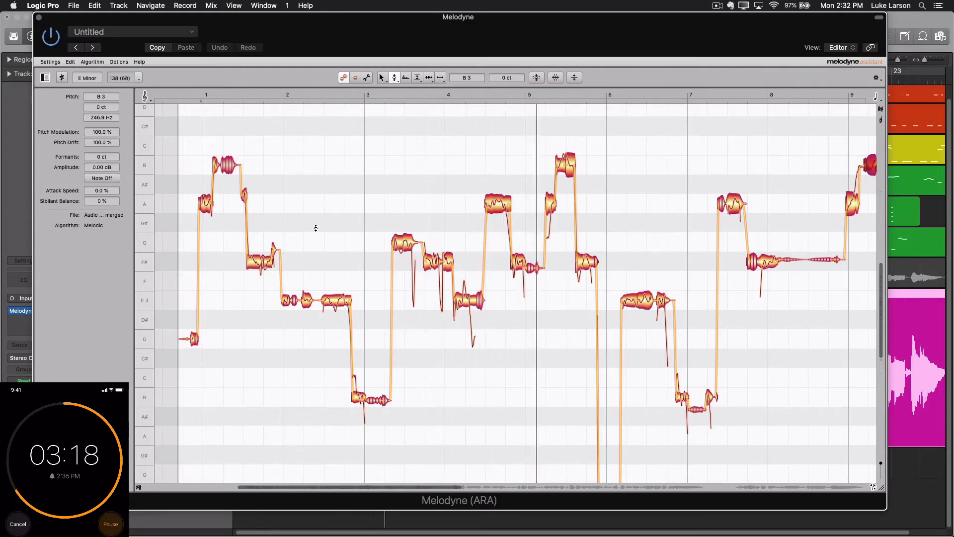
Try the second B3 note of bar 5 at A3, return it to B3, and replay from the middle of bar 4
{"action": "left_click_drag", "start_coordinate": [571, 166], "coordinate": [571, 201]}
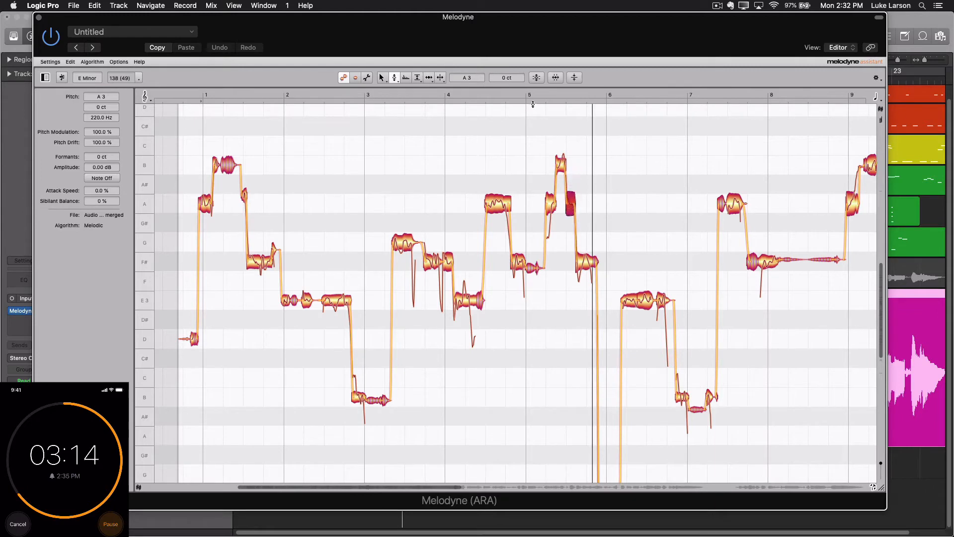
{"action": "left_click", "coordinate": [516, 96]}
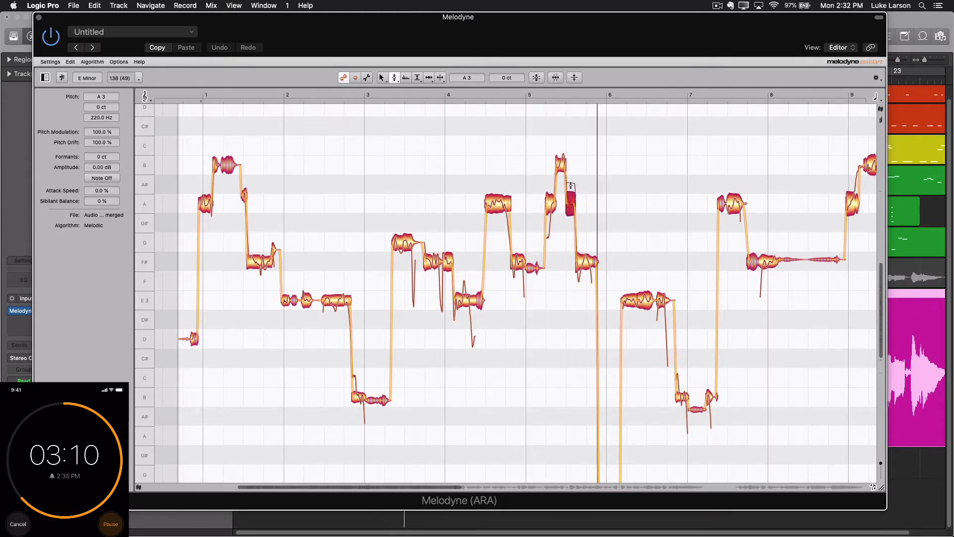
{"action": "left_click_drag", "start_coordinate": [571, 204], "coordinate": [569, 165]}
{"action": "scroll", "coordinate": [596, 202], "scroll_direction": "up", "scroll_amount": 6}
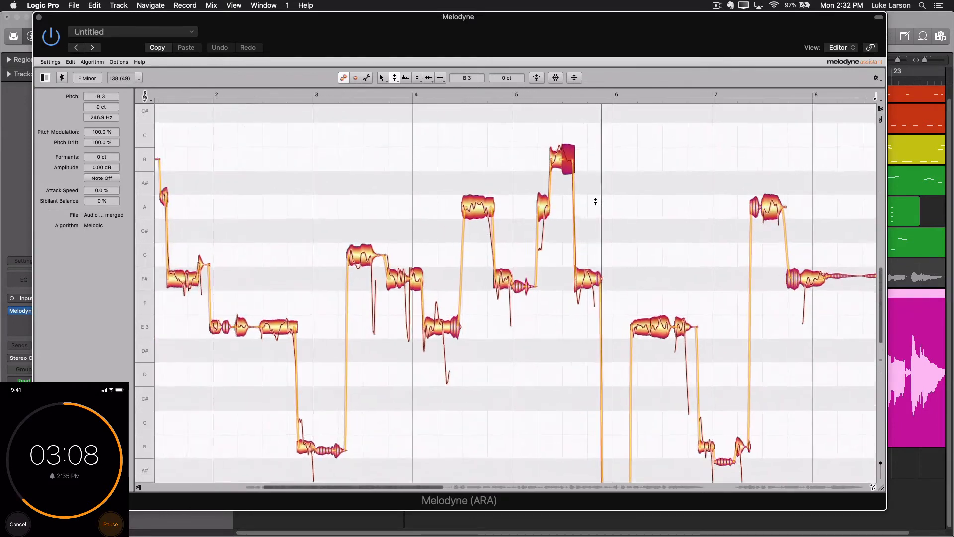
{"action": "left_click", "coordinate": [460, 93]}
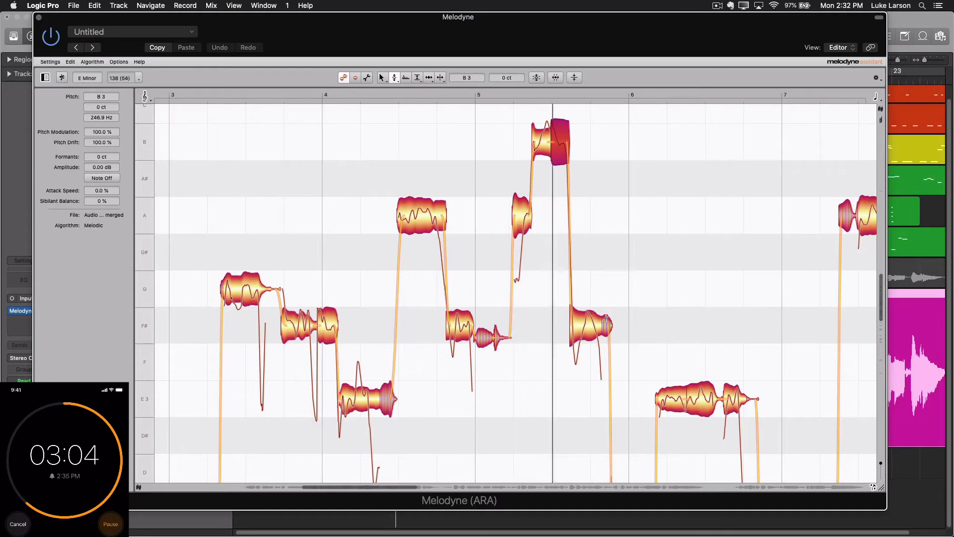
Set the pitch drift of the F#3 note in bar 5 to 93% and split the note in two
{"action": "left_click", "coordinate": [583, 327]}
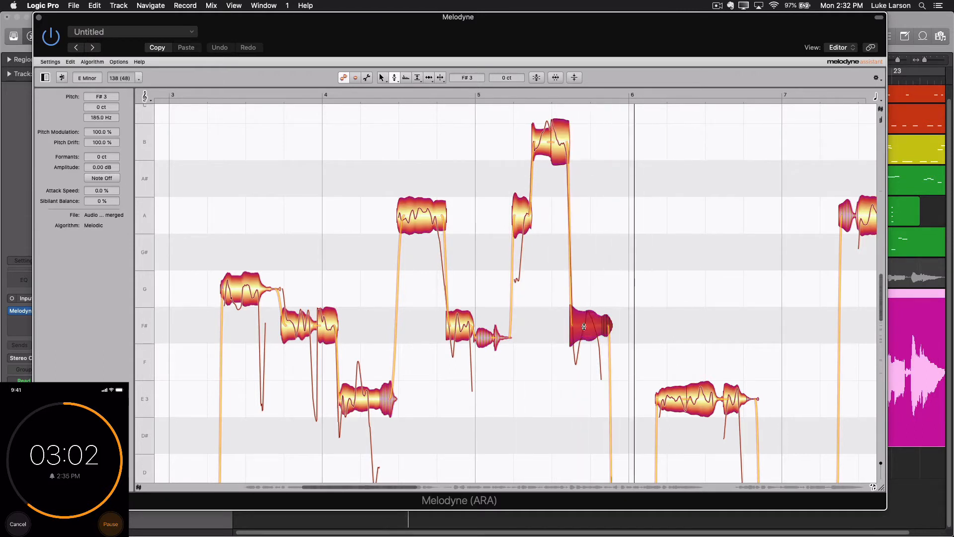
{"action": "mouse_move", "coordinate": [97, 144]}
{"action": "left_mouse_down"}
{"action": "mouse_move", "coordinate": [101, 158]}
{"action": "mouse_move", "coordinate": [101, 147]}
{"action": "left_mouse_up"}
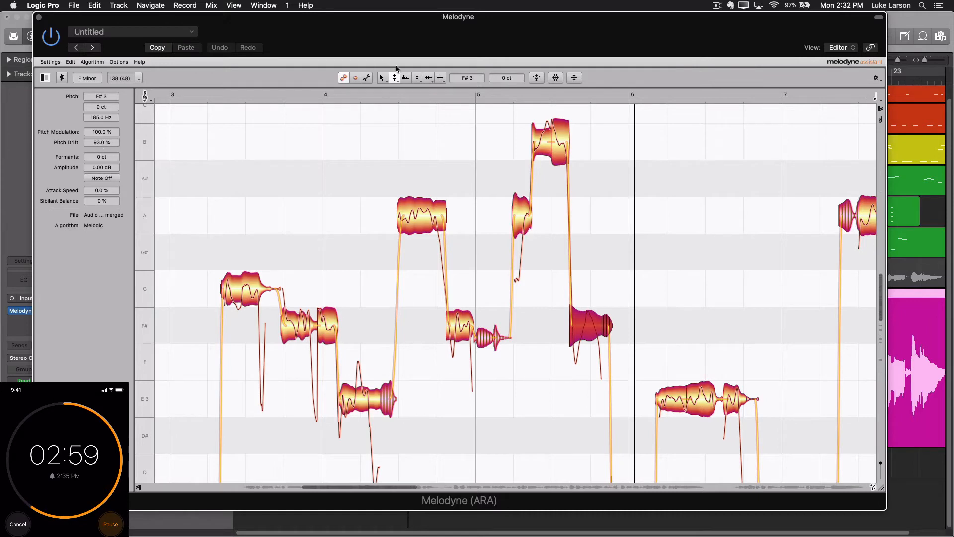
{"action": "left_click", "coordinate": [440, 77]}
{"action": "double_click", "coordinate": [584, 328]}
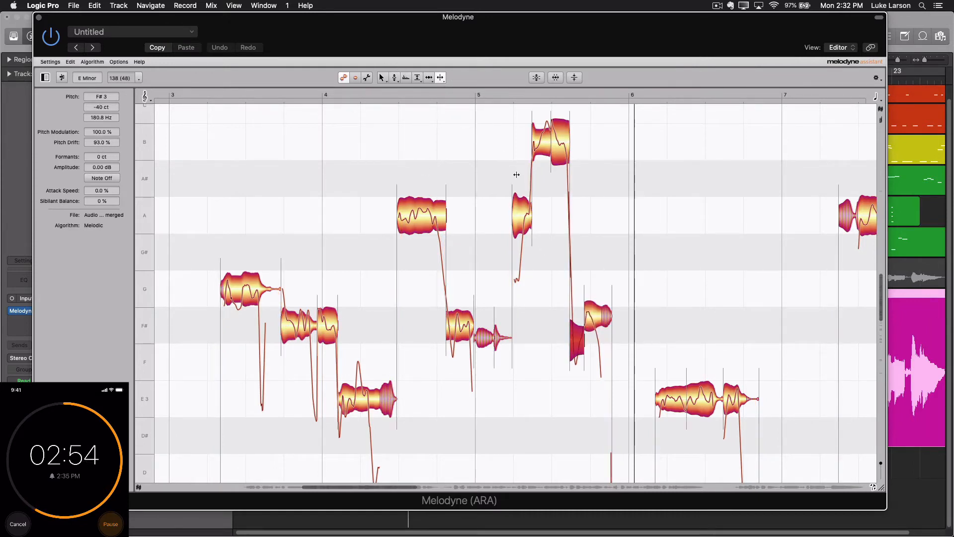
{"action": "left_click", "coordinate": [495, 95]}
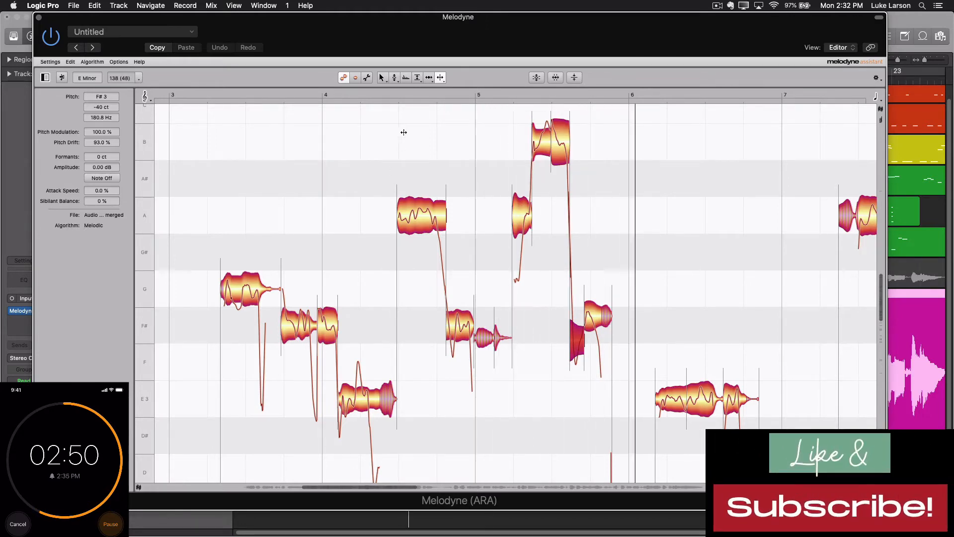
Snap both halves of the split note in bar 5 to exact F#3 and replay from just before bar 5
{"action": "left_click", "coordinate": [399, 78]}
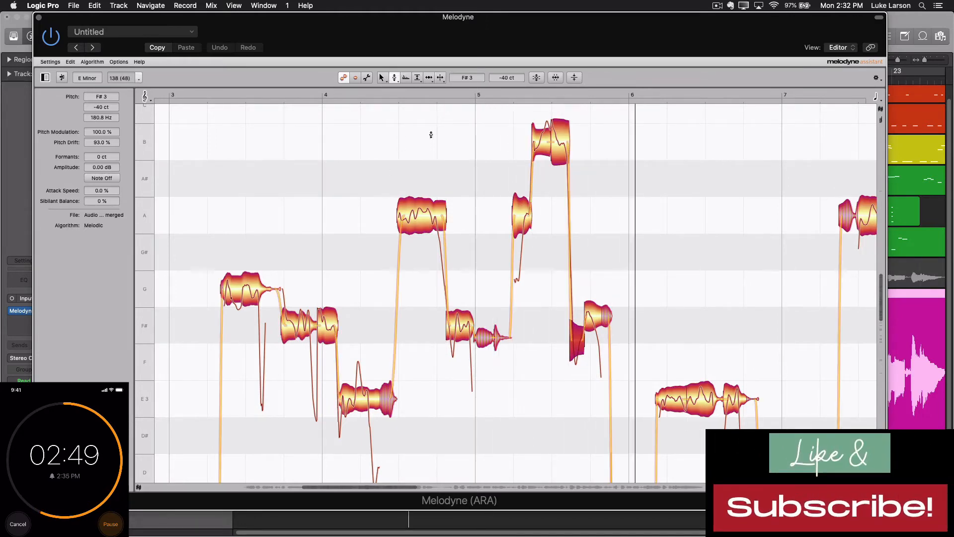
{"action": "double_click", "coordinate": [579, 339]}
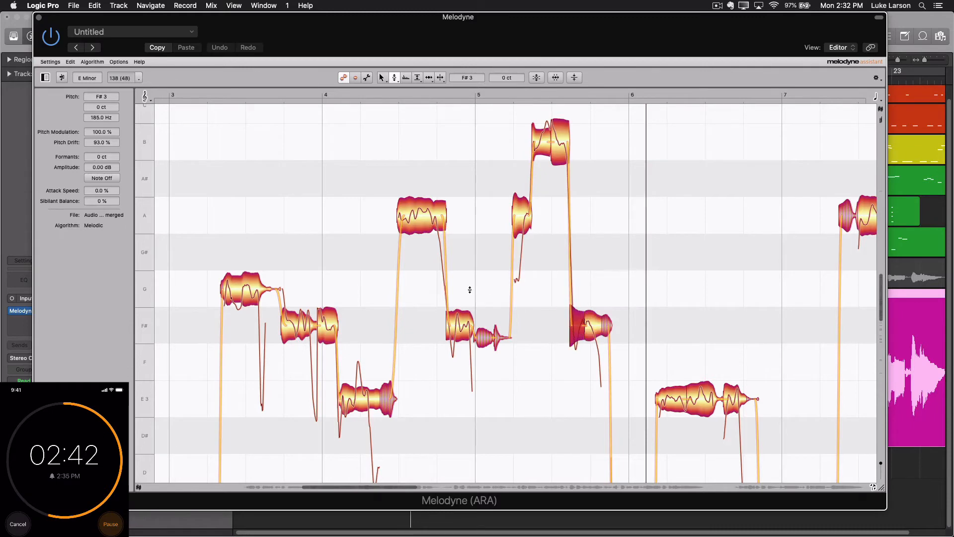
{"action": "left_click", "coordinate": [460, 96]}
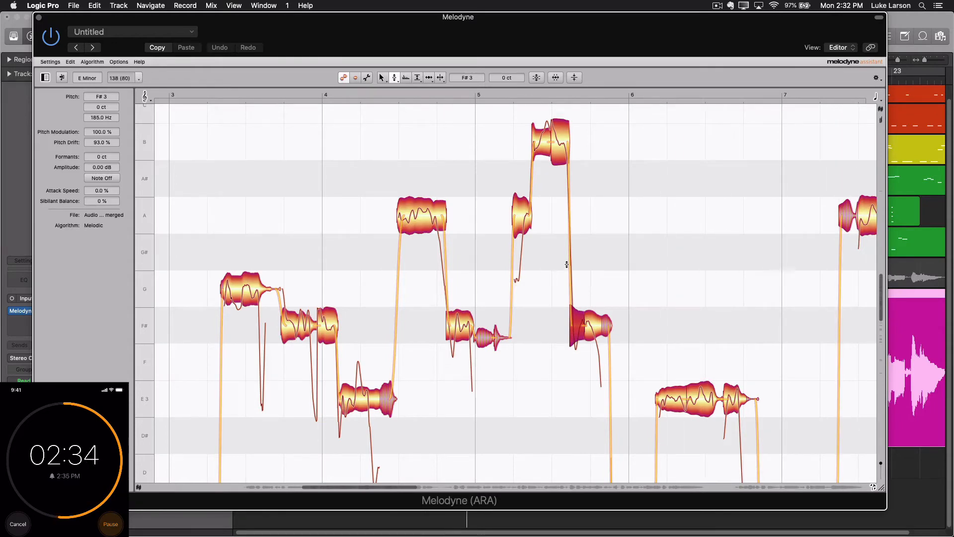
Set the pitch drift of the G3 note in bar 3 to 83% and replay from the middle of bar 2
{"action": "scroll", "coordinate": [567, 264], "scroll_direction": "down", "scroll_amount": 3}
{"action": "left_click", "coordinate": [260, 94]}
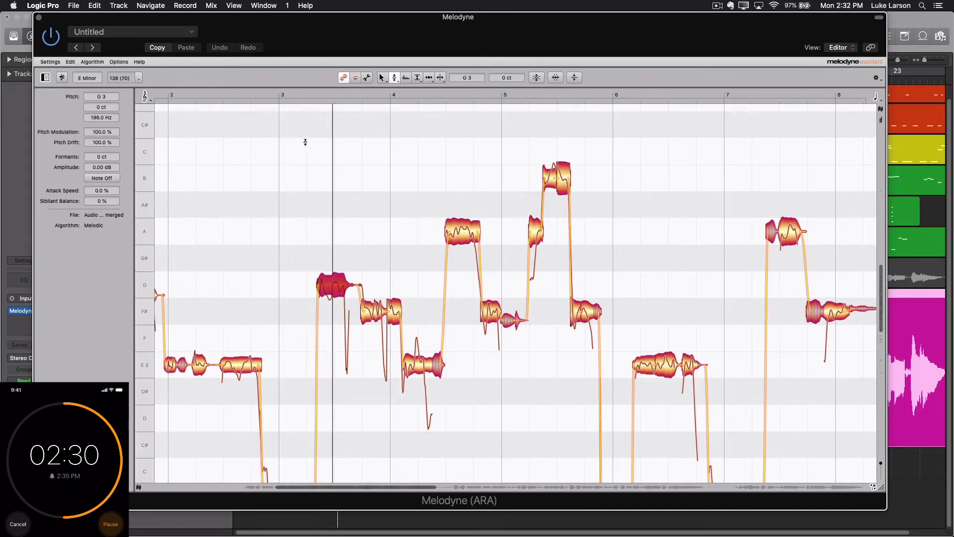
{"action": "left_click_drag", "start_coordinate": [98, 142], "coordinate": [98, 149]}
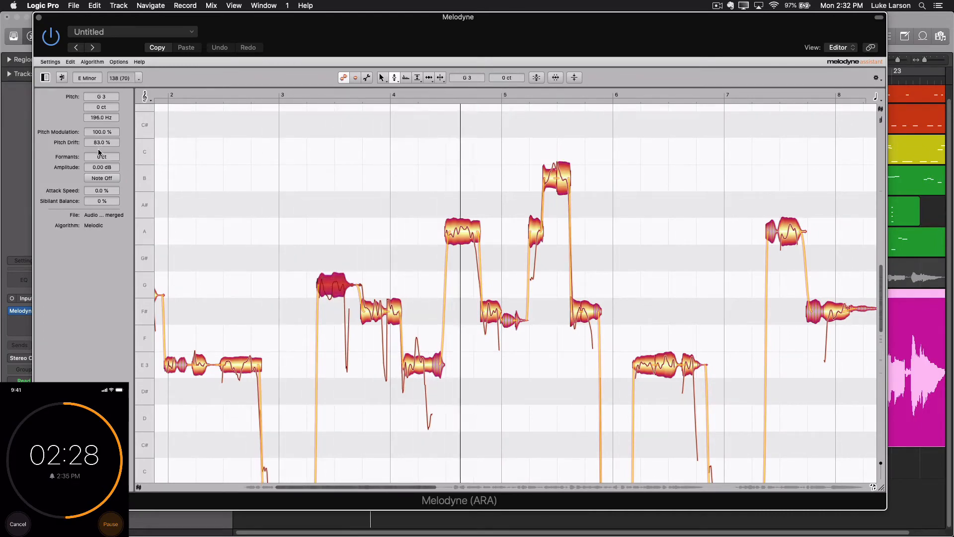
{"action": "left_click", "coordinate": [234, 92]}
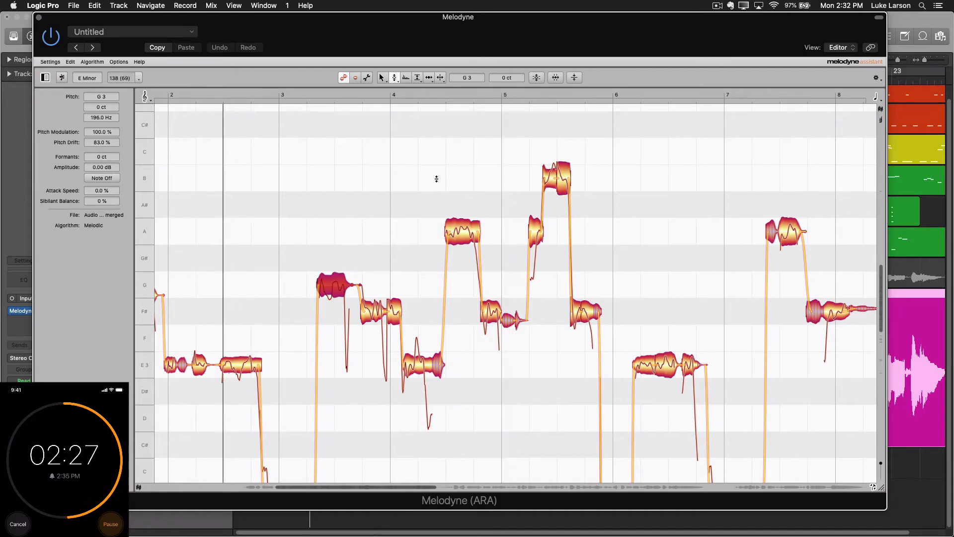
Set both B3 notes in bar 5 to 63% pitch modulation, with 84% pitch drift on the first, and replay from late in bar 4
{"action": "left_click", "coordinate": [458, 235]}
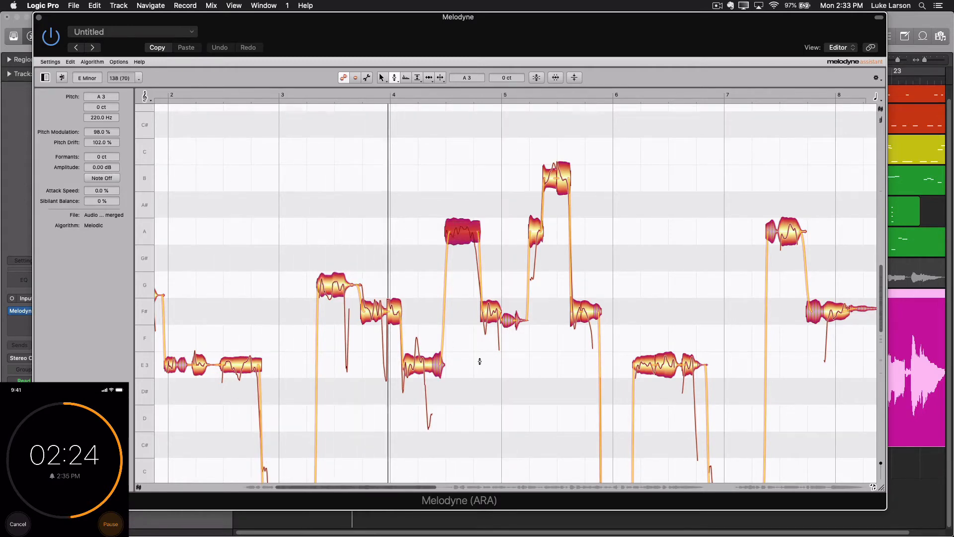
{"action": "scroll", "coordinate": [479, 360], "scroll_direction": "down", "scroll_amount": 2}
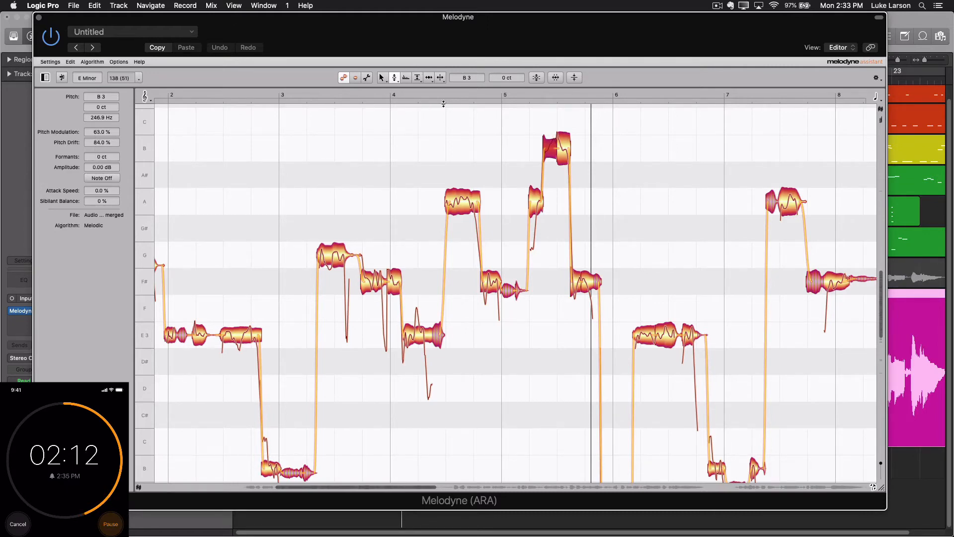
{"action": "left_click", "coordinate": [474, 94]}
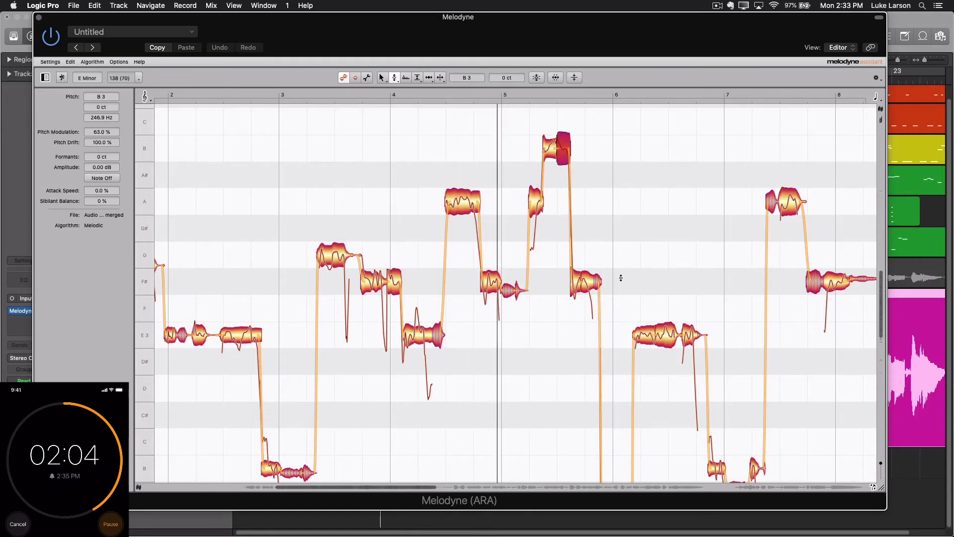
{"action": "key", "text": "space"}
Check the modulation and drift settings of the split F#3 note in bar 5, replaying from the middle of bar 4
{"action": "left_click", "coordinate": [577, 282]}
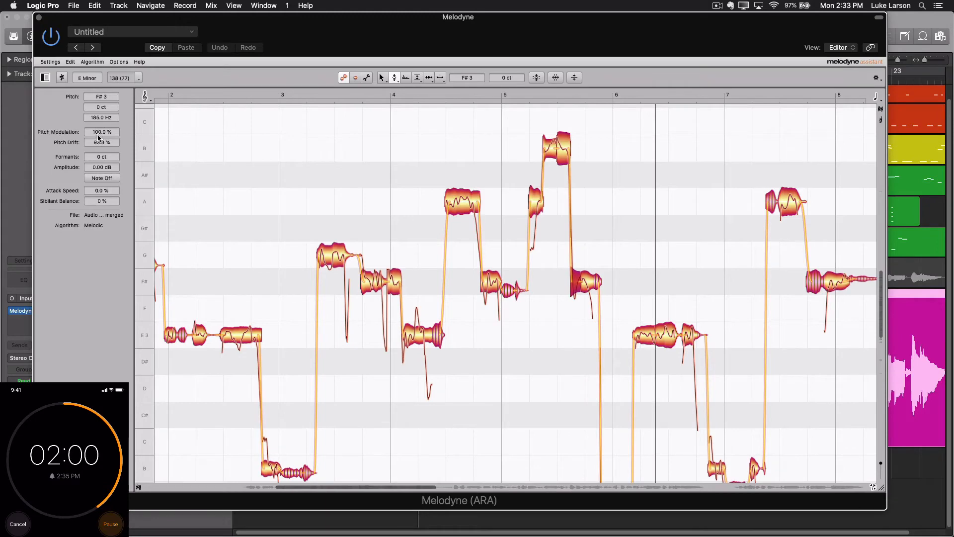
{"action": "double_click", "coordinate": [458, 96]}
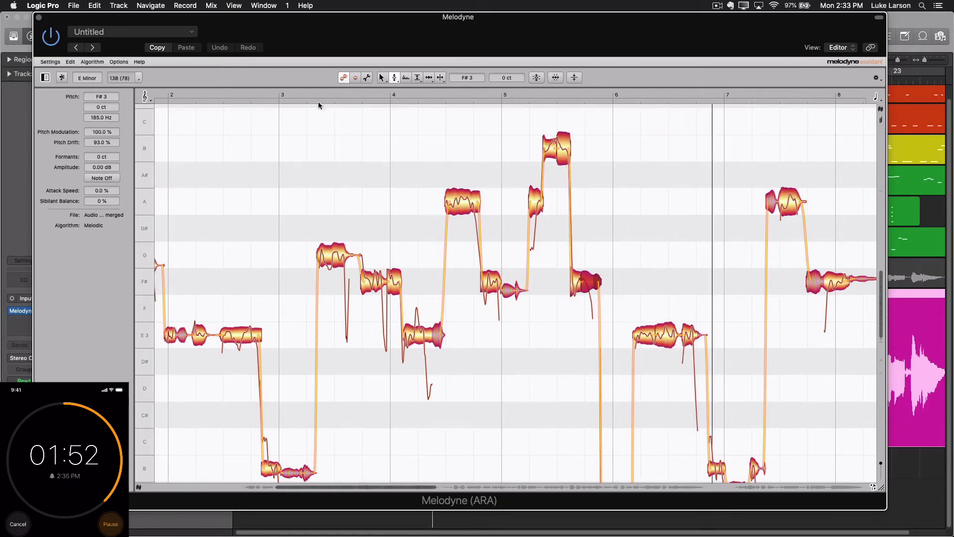
Set the sibilant balance to -44% on bar 7's F#3 note and -17% on its A3 note, with the A3 at -1.20 dB amplitude
{"action": "double_click", "coordinate": [268, 99]}
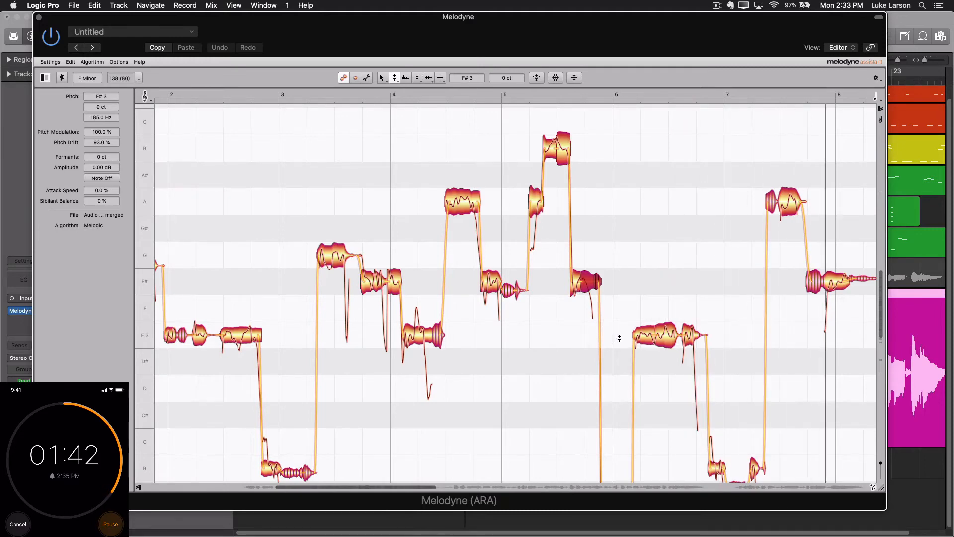
{"action": "left_click", "coordinate": [811, 285]}
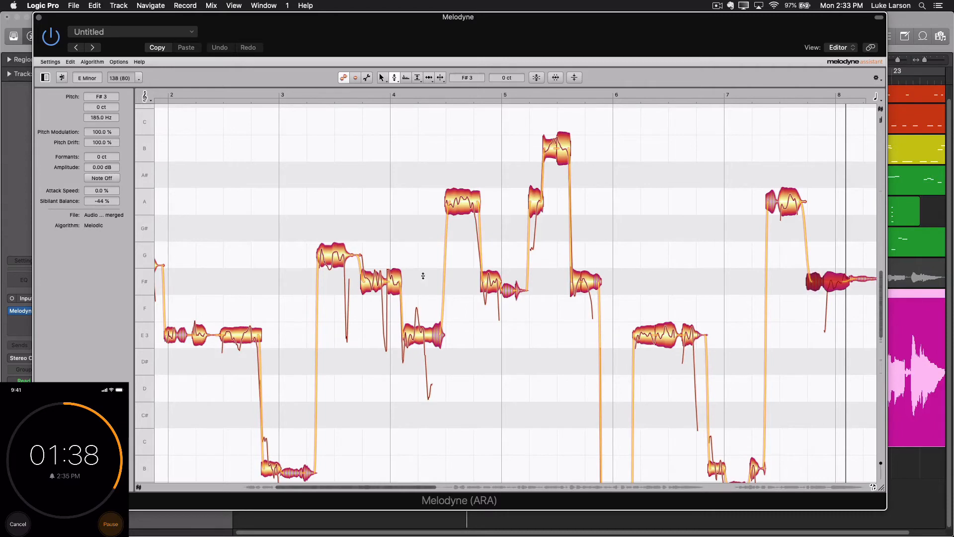
{"action": "left_click", "coordinate": [763, 203]}
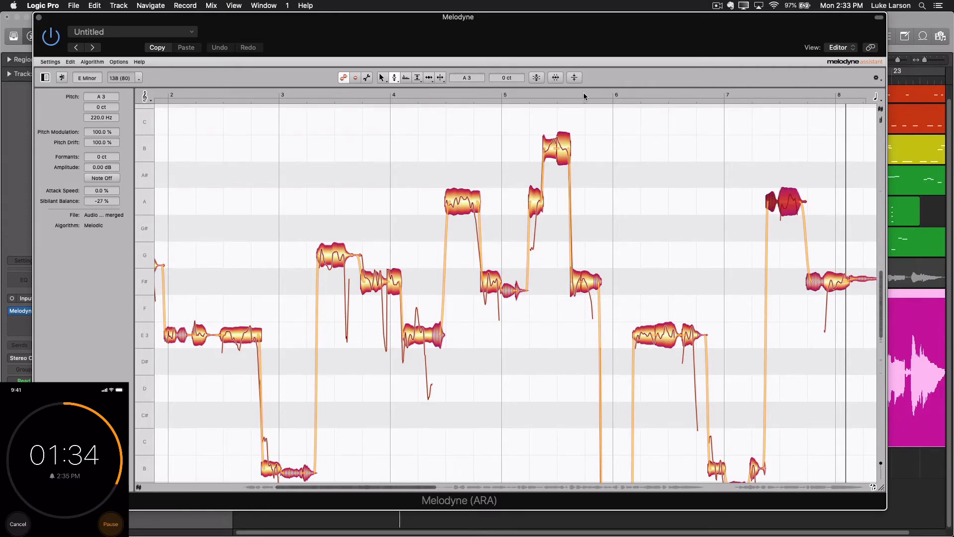
{"action": "scroll", "coordinate": [797, 363], "scroll_direction": "down", "scroll_amount": 2}
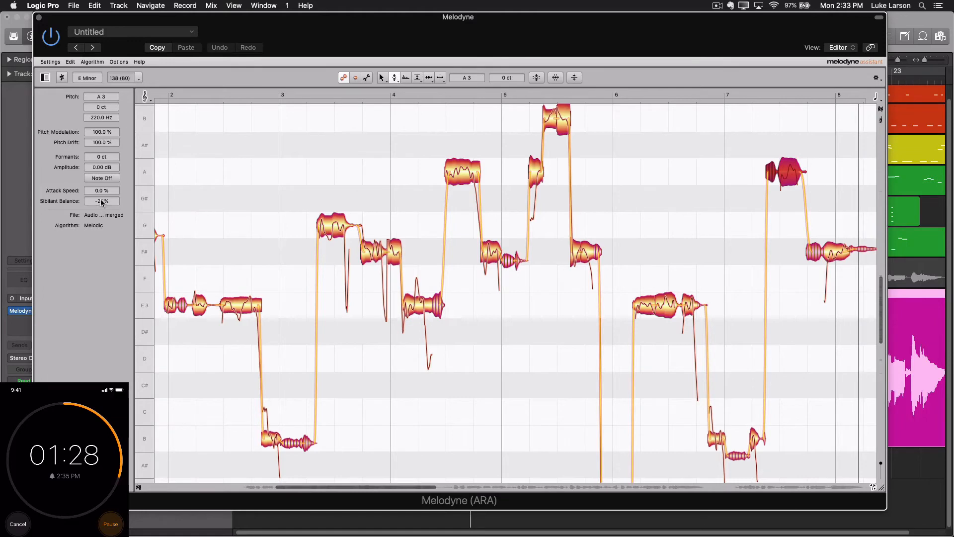
{"action": "left_click", "coordinate": [691, 94]}
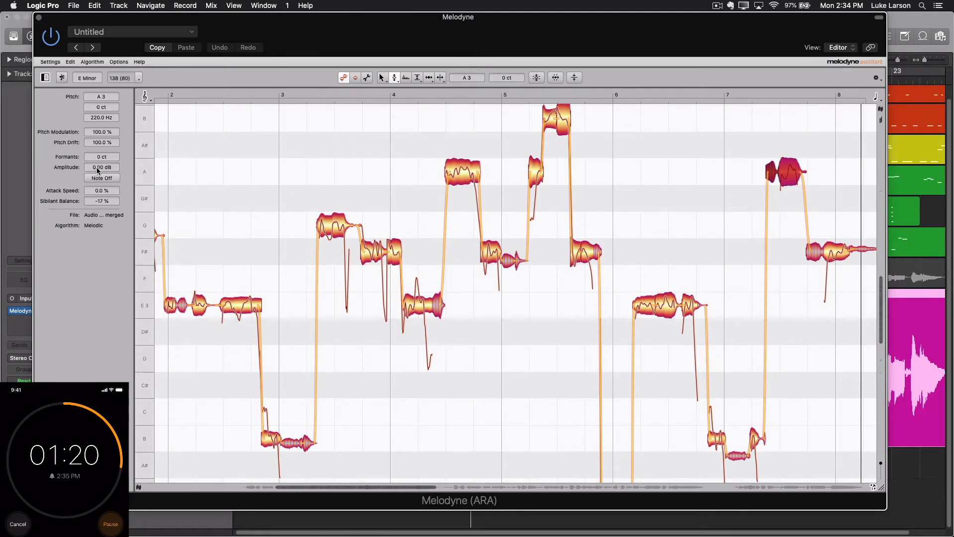
{"action": "left_click", "coordinate": [488, 100]}
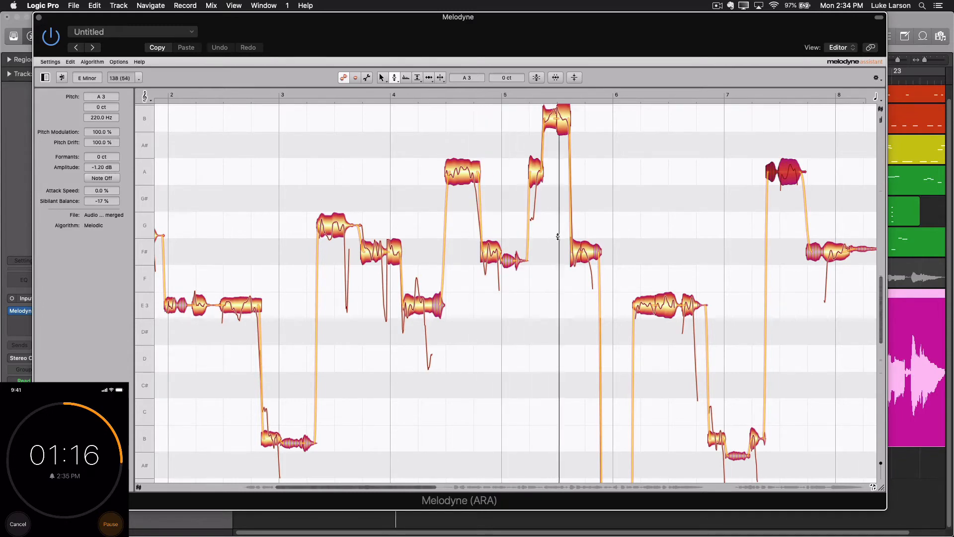
Set the pitch drift of the first half of the split F#3 note in bar 5 to 31% and replay from early in bar 5
{"action": "left_click", "coordinate": [571, 255]}
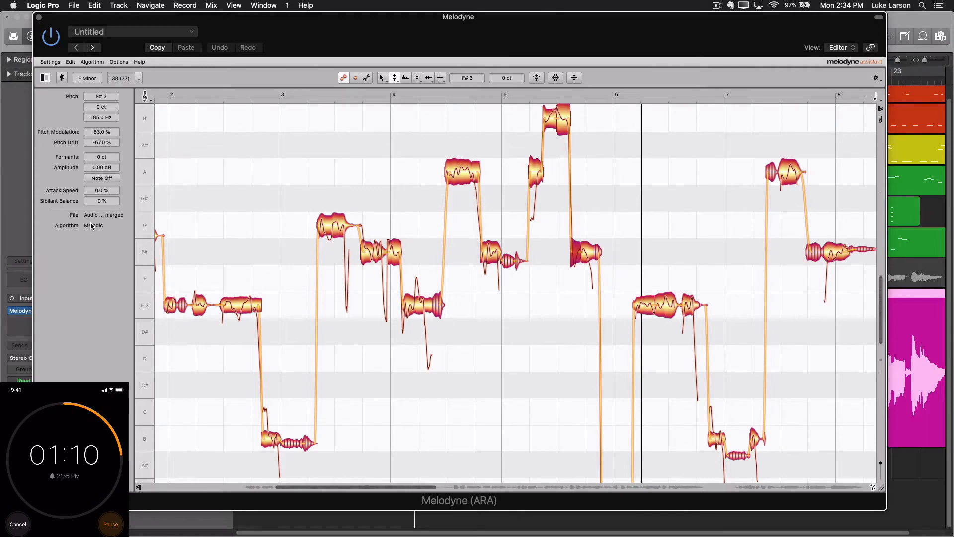
{"action": "left_click", "coordinate": [523, 95]}
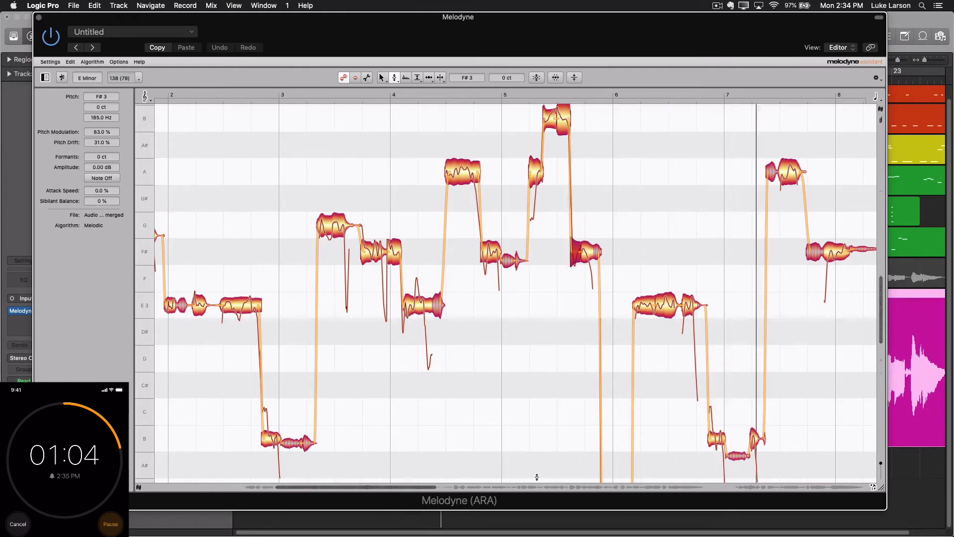
Set the sibilant balance of the B3 note in bar 1 to -23% and replay from just before bar 1
{"action": "left_click_drag", "start_coordinate": [424, 487], "coordinate": [351, 489]}
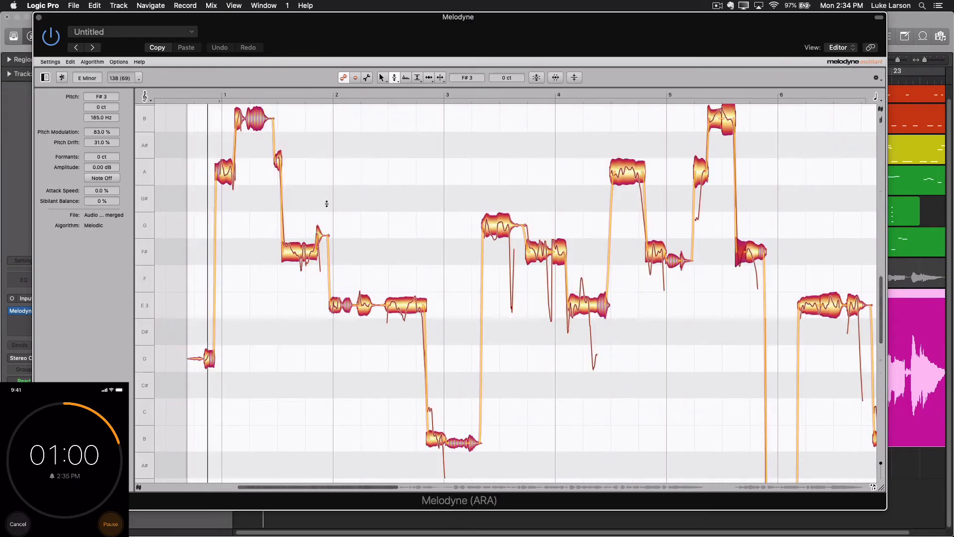
{"action": "left_click", "coordinate": [260, 128]}
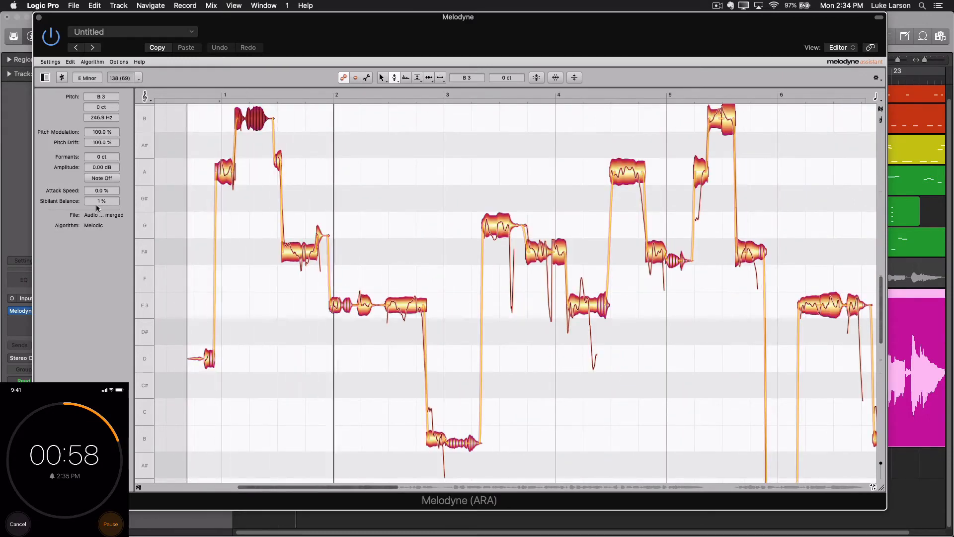
{"action": "left_click_drag", "start_coordinate": [95, 215], "coordinate": [95, 226]}
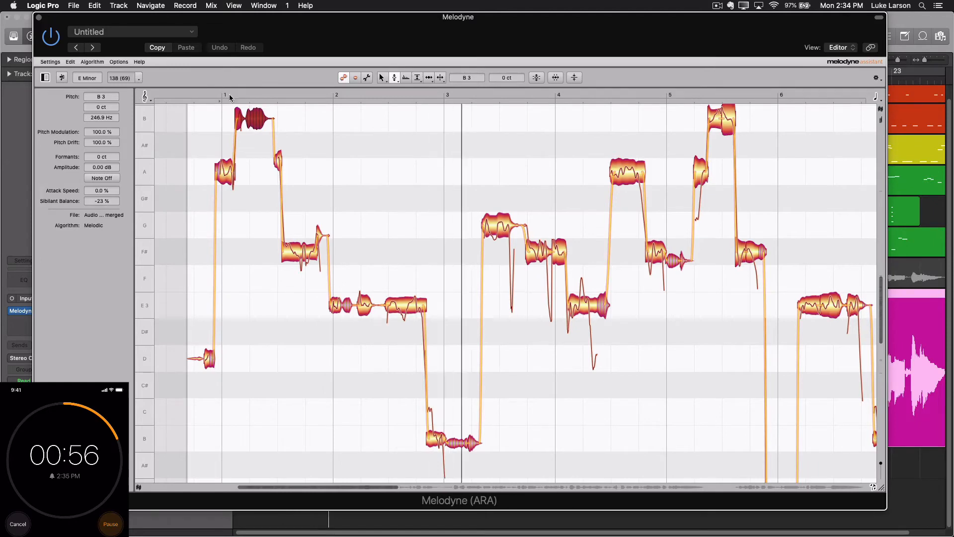
{"action": "left_click", "coordinate": [194, 94]}
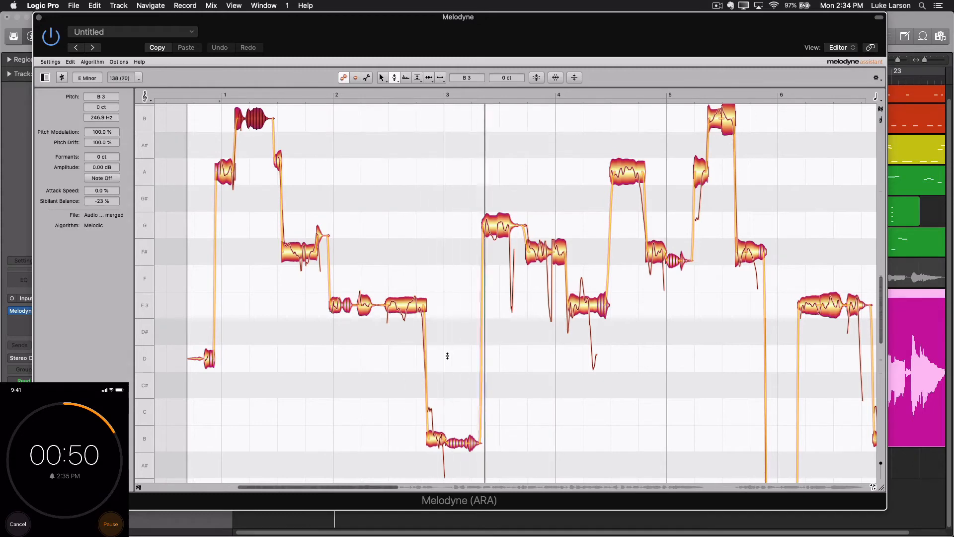
Set the pitch modulation to 76% on the G3 note in bar 3 and 89% on the E3 note in bar 4, replaying from just before bar 3
{"action": "left_click", "coordinate": [489, 235]}
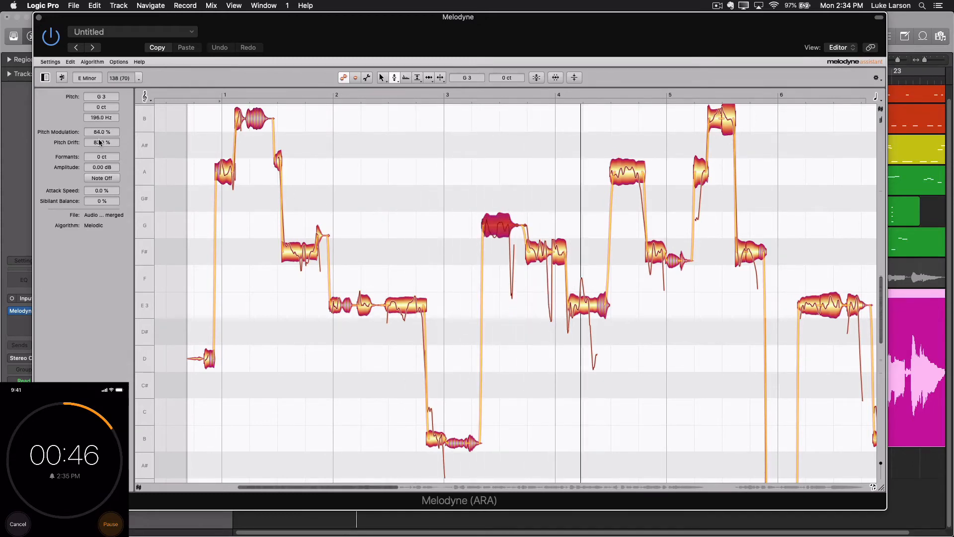
{"action": "left_click", "coordinate": [434, 96]}
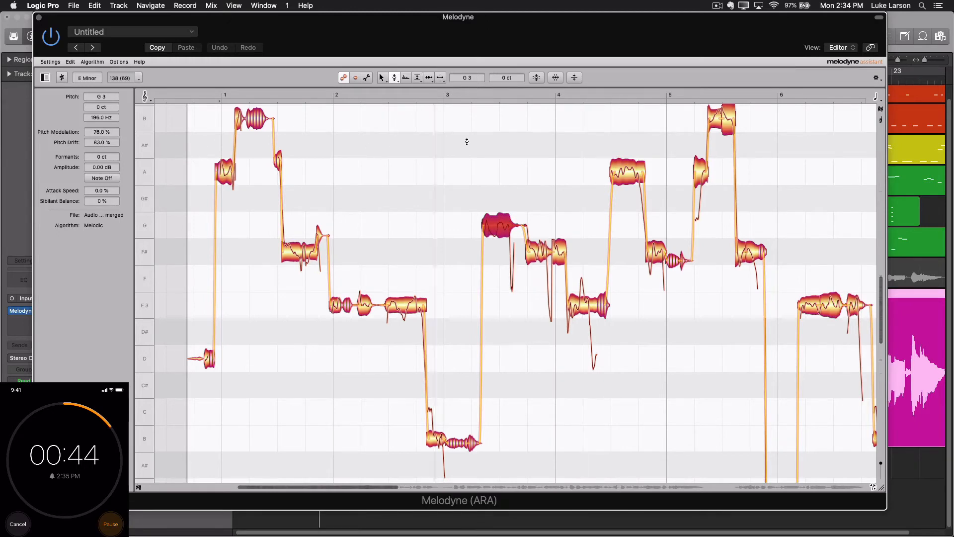
{"action": "left_click", "coordinate": [577, 300]}
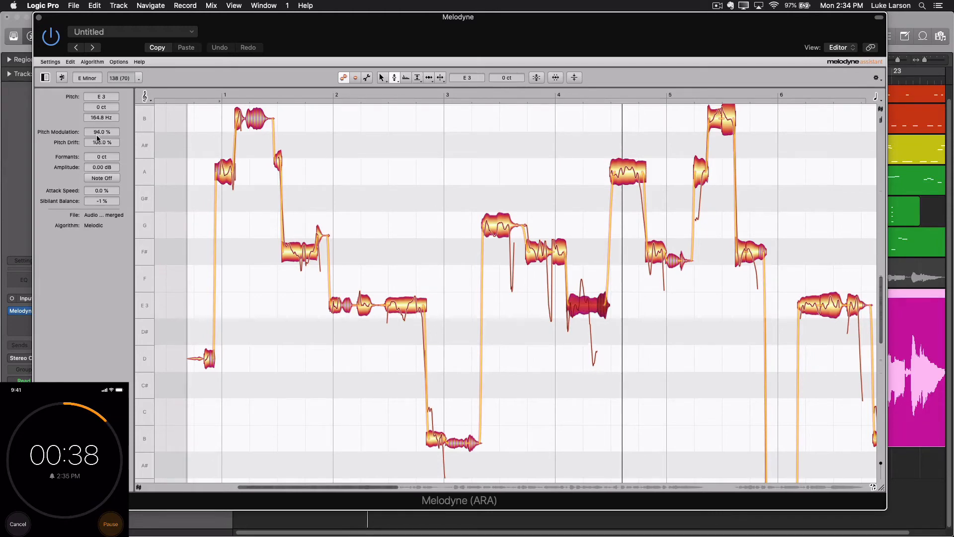
{"action": "left_click", "coordinate": [439, 94]}
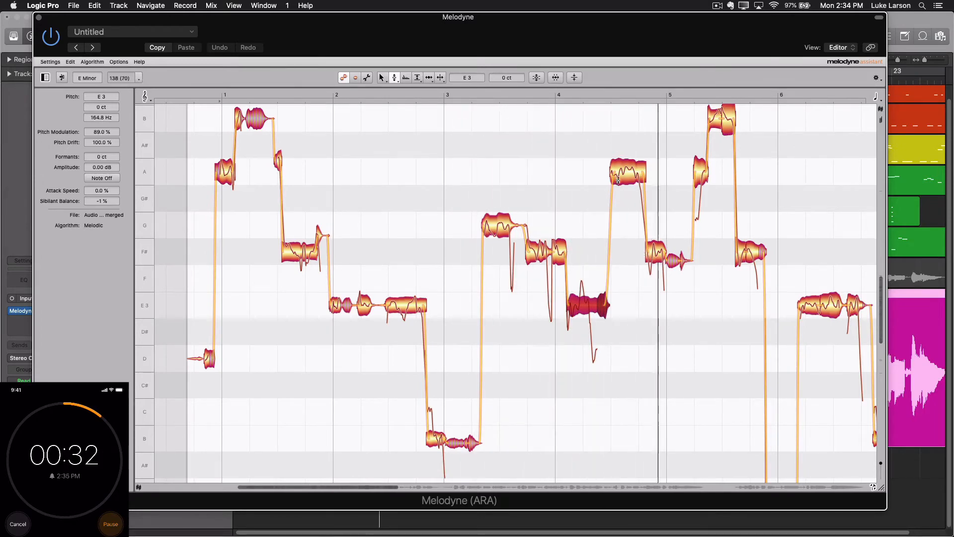
Adjust the pitch drift of the A3 note in bar 4, and set the following F#3 note to 95% modulation and 126% drift, replaying the passage
{"action": "key", "text": "Right"}
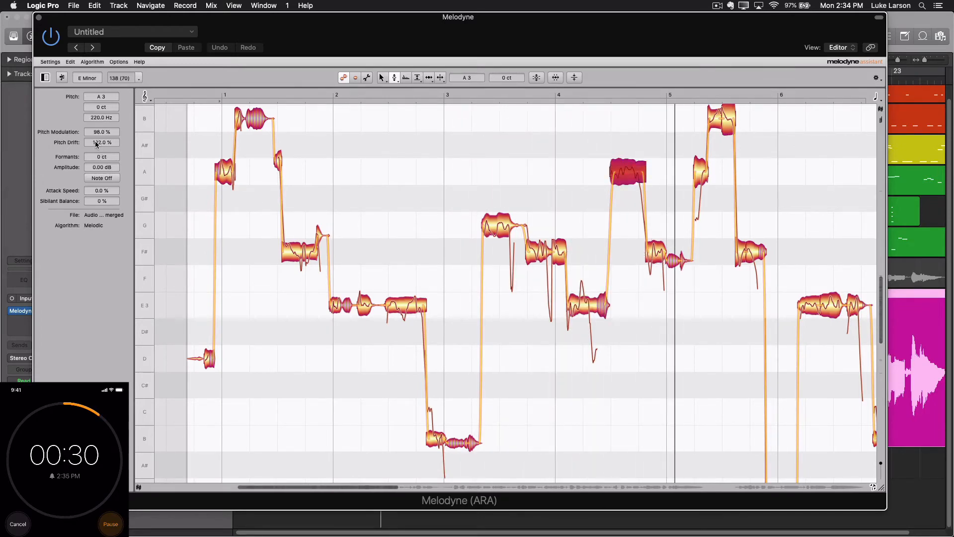
{"action": "left_click", "coordinate": [655, 262]}
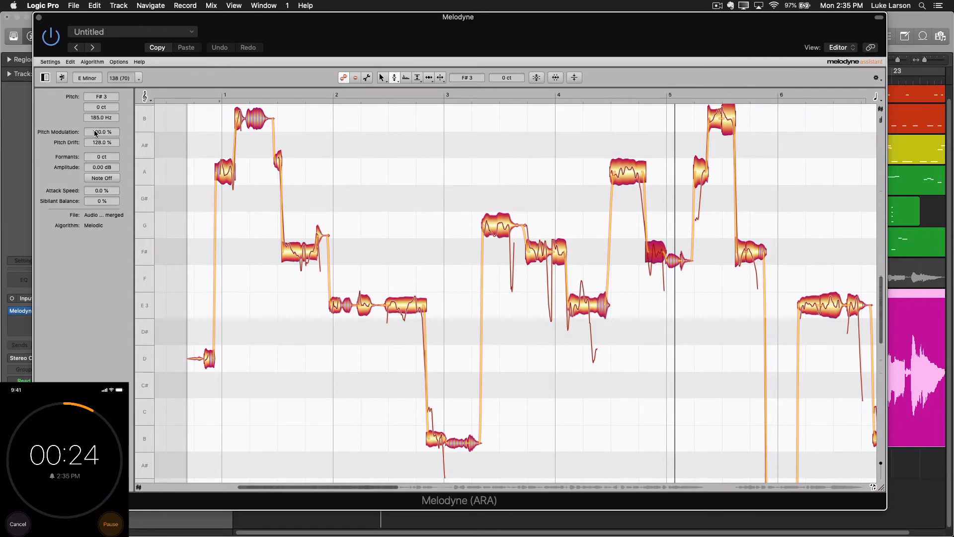
{"action": "left_click", "coordinate": [547, 98]}
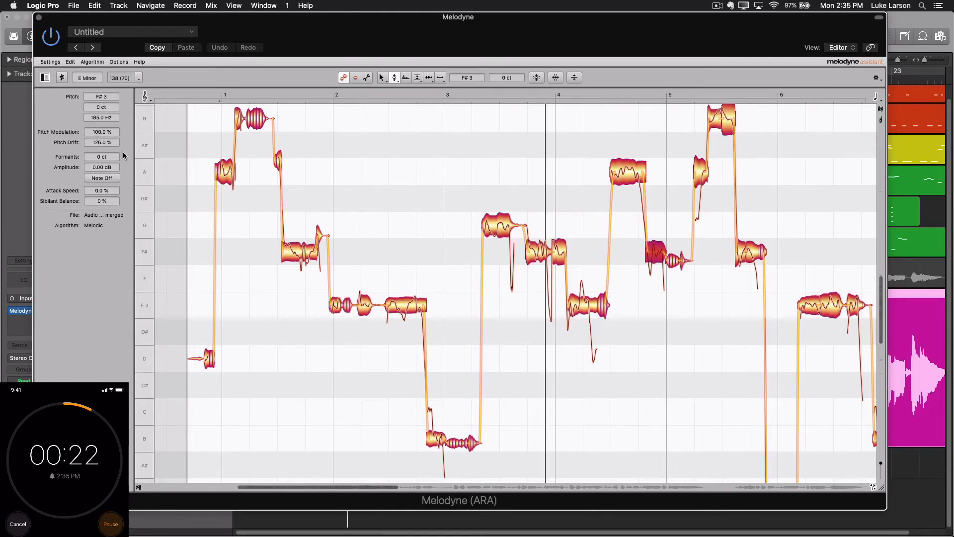
{"action": "left_click_drag", "start_coordinate": [97, 138], "coordinate": [97, 139]}
{"action": "key", "text": "space"}
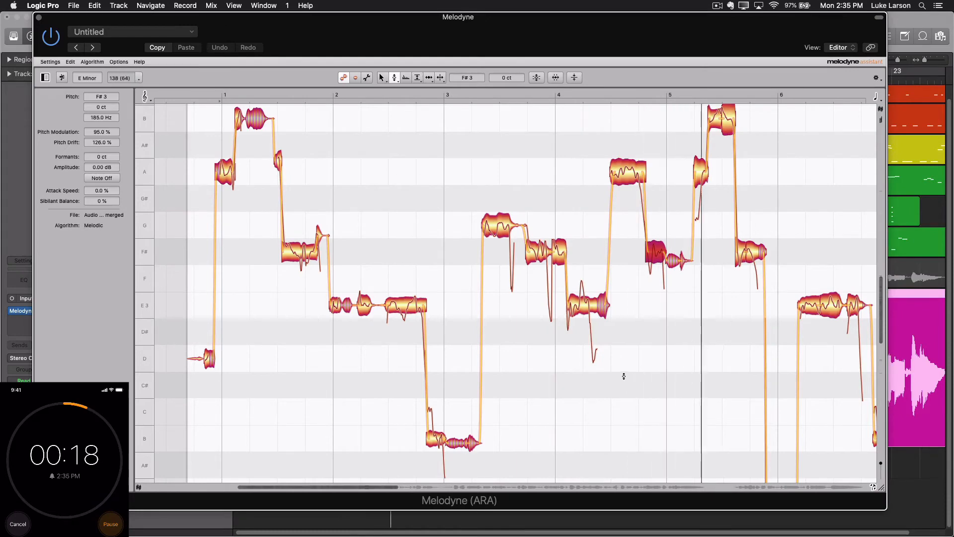
{"action": "key", "text": "space"}
{"action": "left_click", "coordinate": [655, 97]}
{"action": "key", "text": "space"}
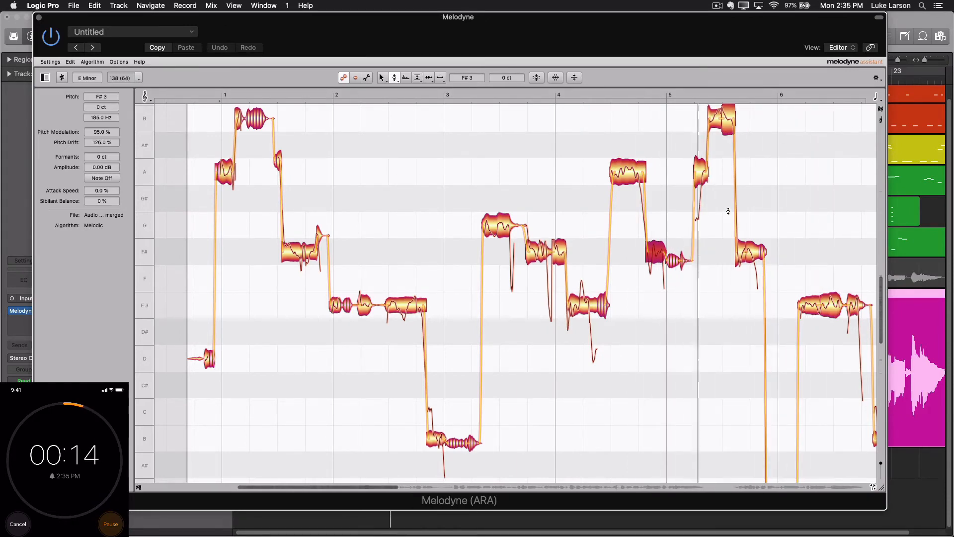
Set the pitch modulation of the first half of the split F#3 note in bar 5 to 64%
{"action": "left_click", "coordinate": [728, 122]}
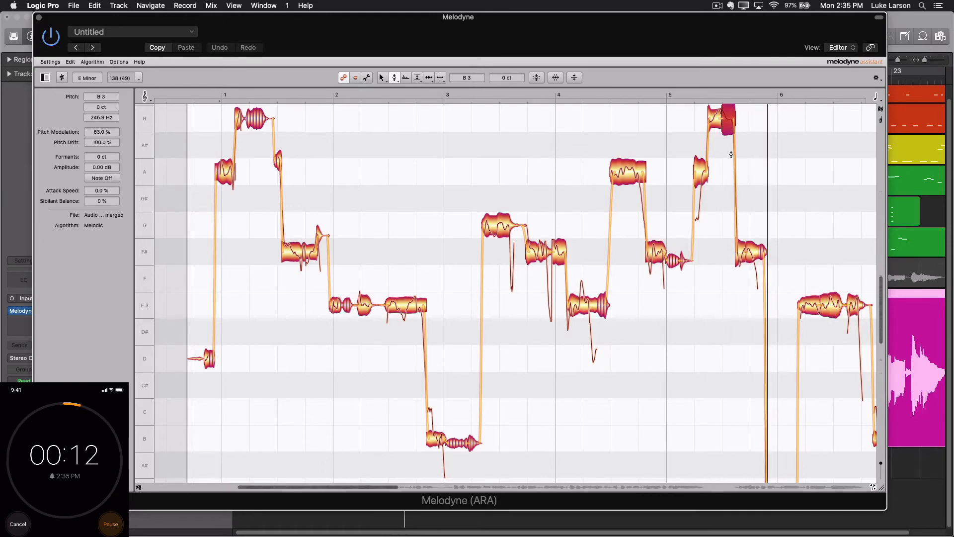
{"action": "left_click", "coordinate": [739, 182]}
{"action": "left_click", "coordinate": [738, 247]}
{"action": "scroll", "coordinate": [761, 225], "scroll_direction": "up", "scroll_amount": 5}
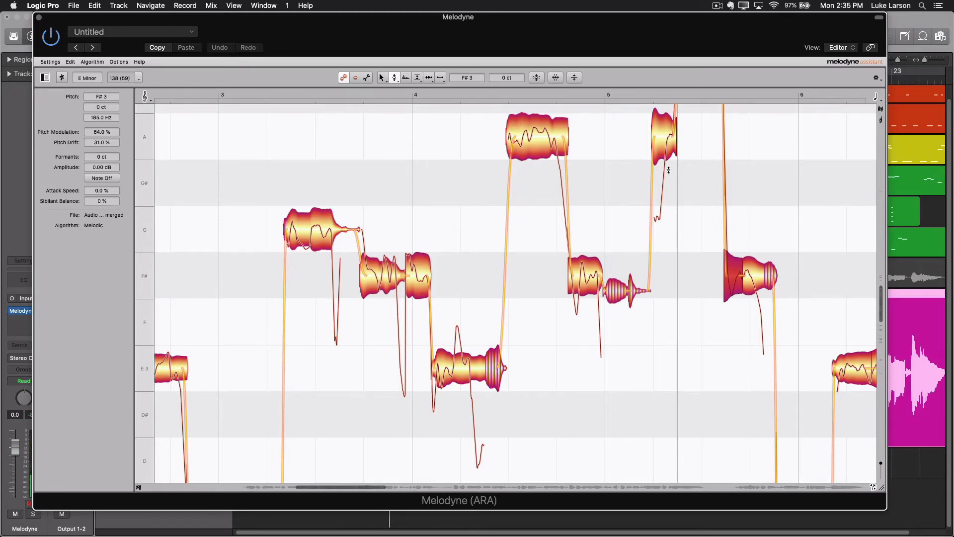
Play the tuned vocal from its start, once with the full mix and once with the Melodyne track soloed
{"action": "scroll", "coordinate": [528, 356], "scroll_direction": "down", "scroll_amount": 6}
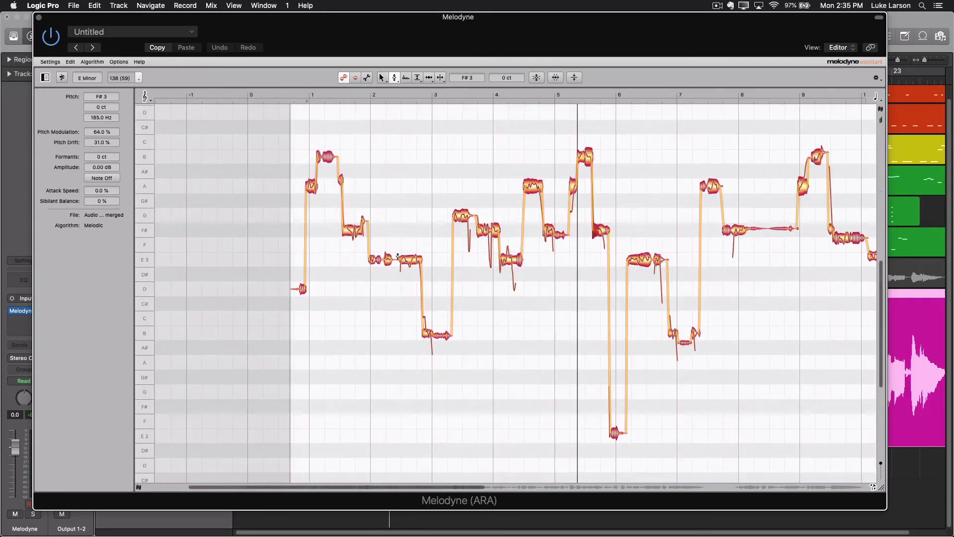
{"action": "left_click", "coordinate": [291, 90]}
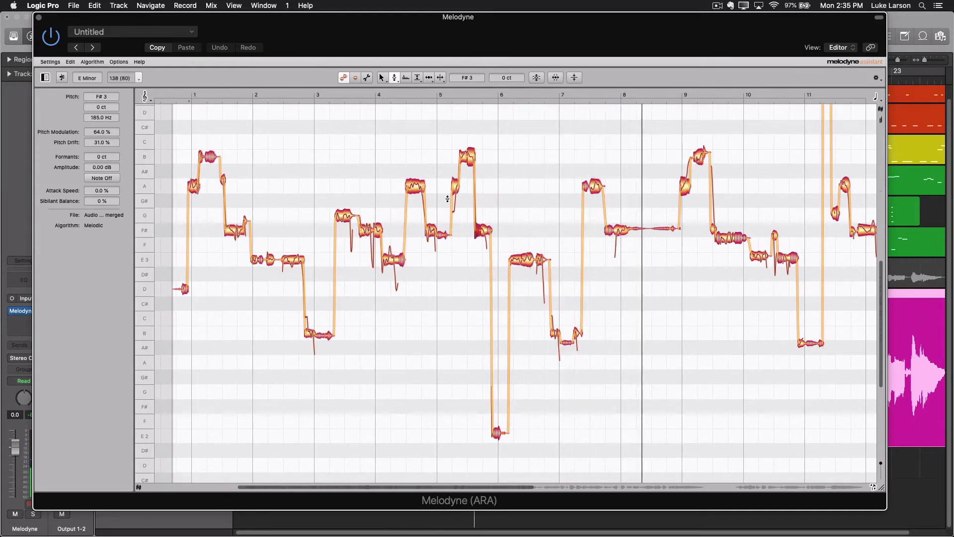
{"action": "left_click", "coordinate": [33, 517]}
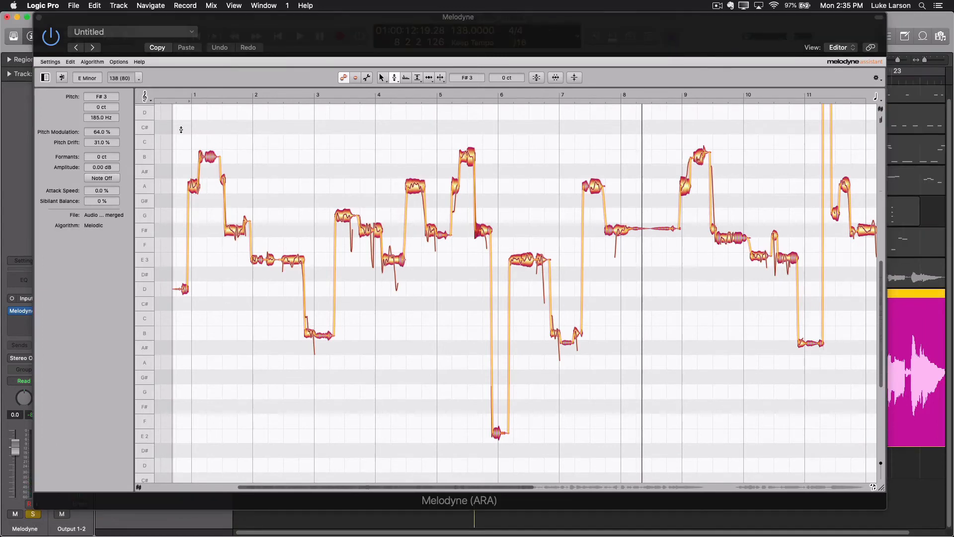
{"action": "left_click", "coordinate": [183, 90]}
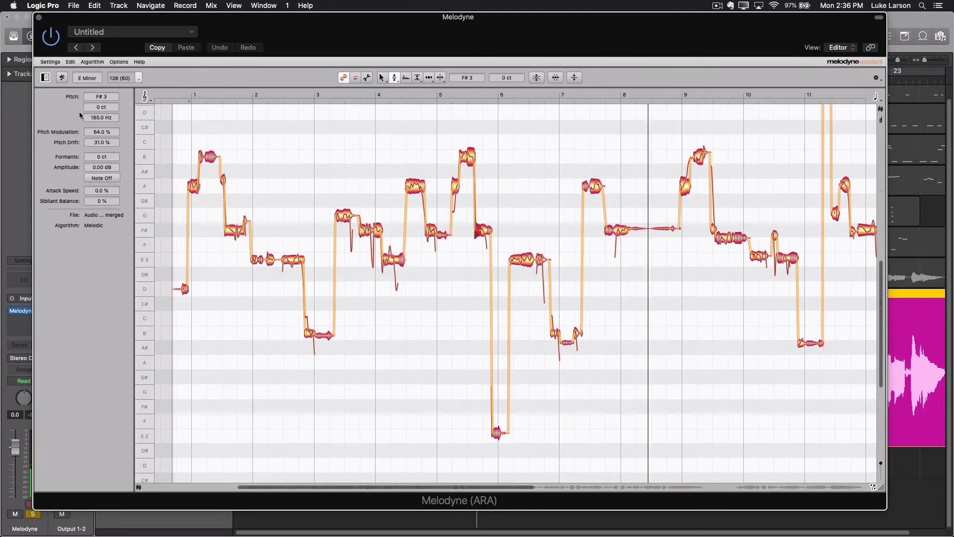
Close the Melodyne editor and play the Flex Pitch track from the start, soloed in place of the Melodyne track
{"action": "left_click", "coordinate": [39, 18]}
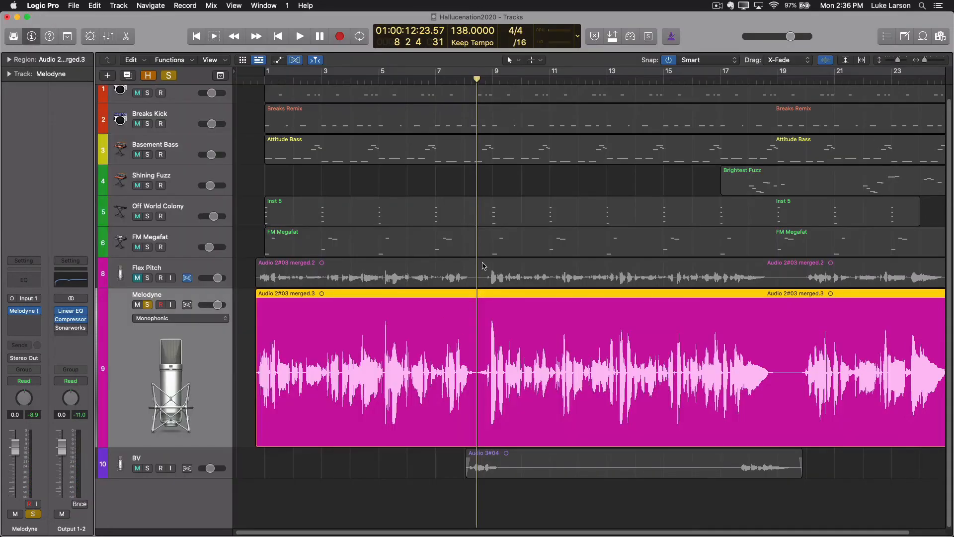
{"action": "left_click", "coordinate": [147, 305]}
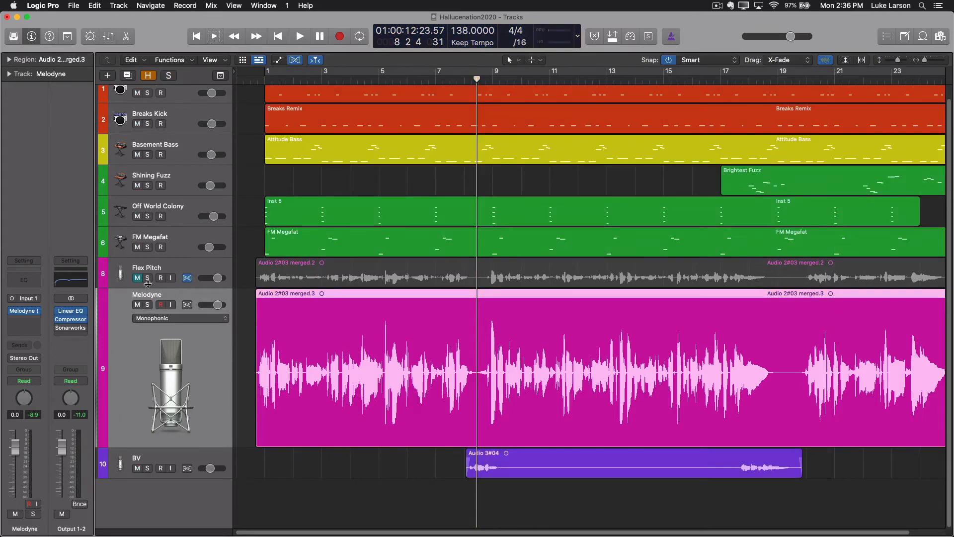
{"action": "left_click", "coordinate": [147, 278]}
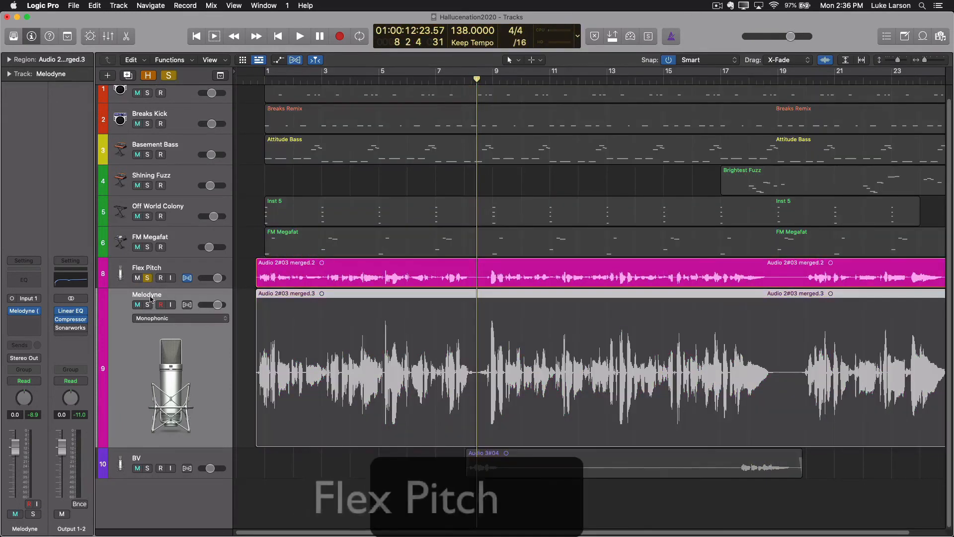
{"action": "key", "text": "Return"}
{"action": "key", "text": "space"}
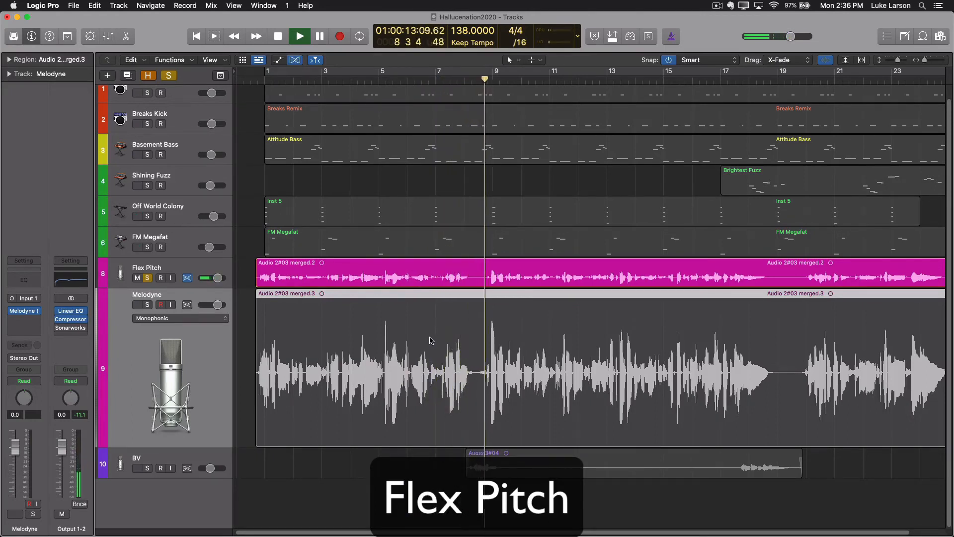
{"action": "key", "text": "space"}
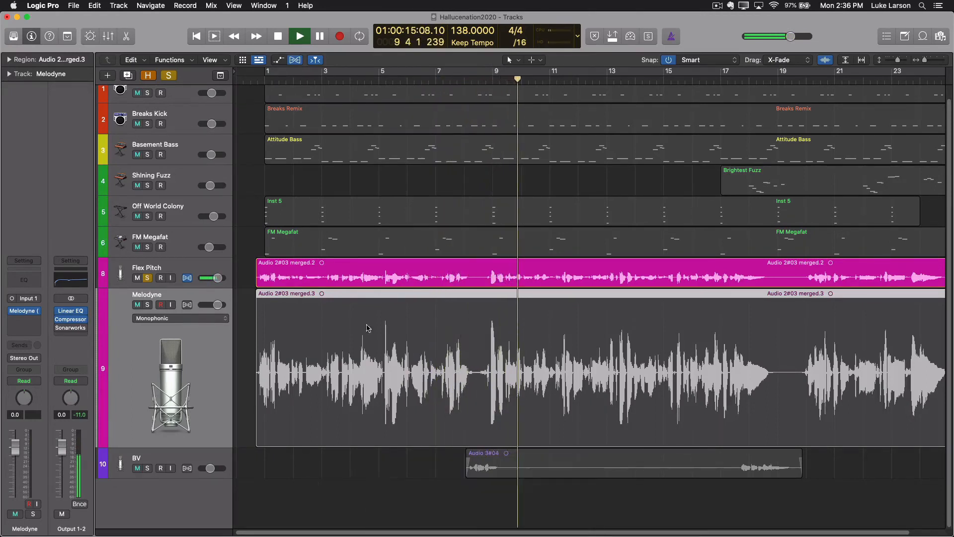
Return to the start and play the Melodyne track as the only soloed track for comparison
{"action": "key", "text": "Return"}
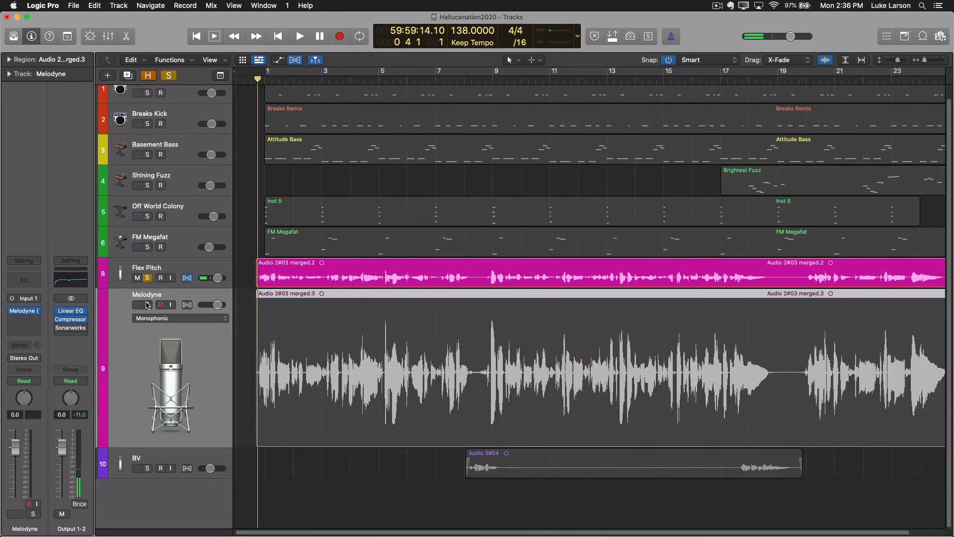
{"action": "left_click", "coordinate": [147, 305], "text": "alt"}
{"action": "key", "text": "space"}
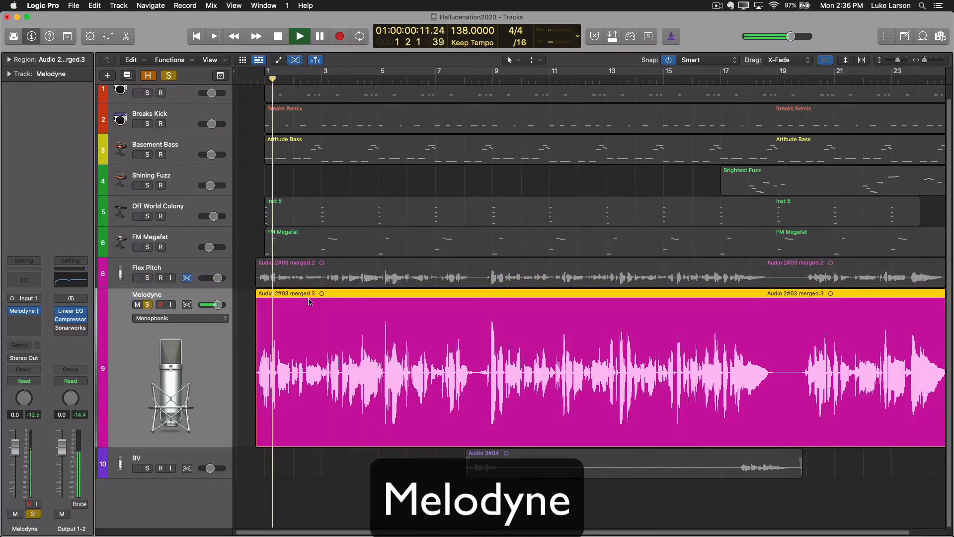